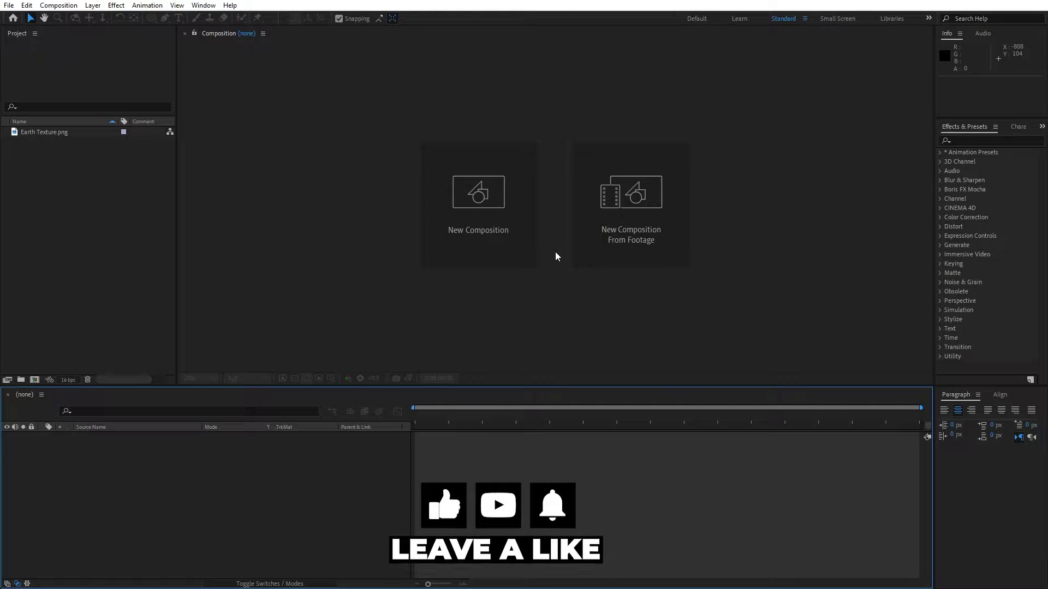
# Create a 3840 x 2160 composition named Final at 30 fps with a 10-second duration
pyautogui.click(34, 379)
pyautogui.write('Final')
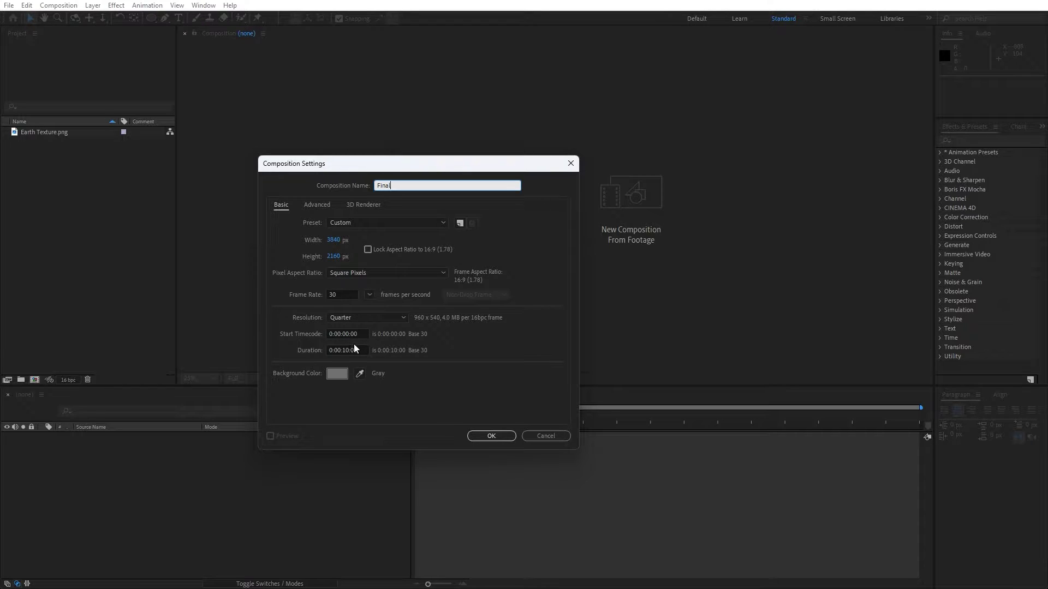
pyautogui.click(482, 437)
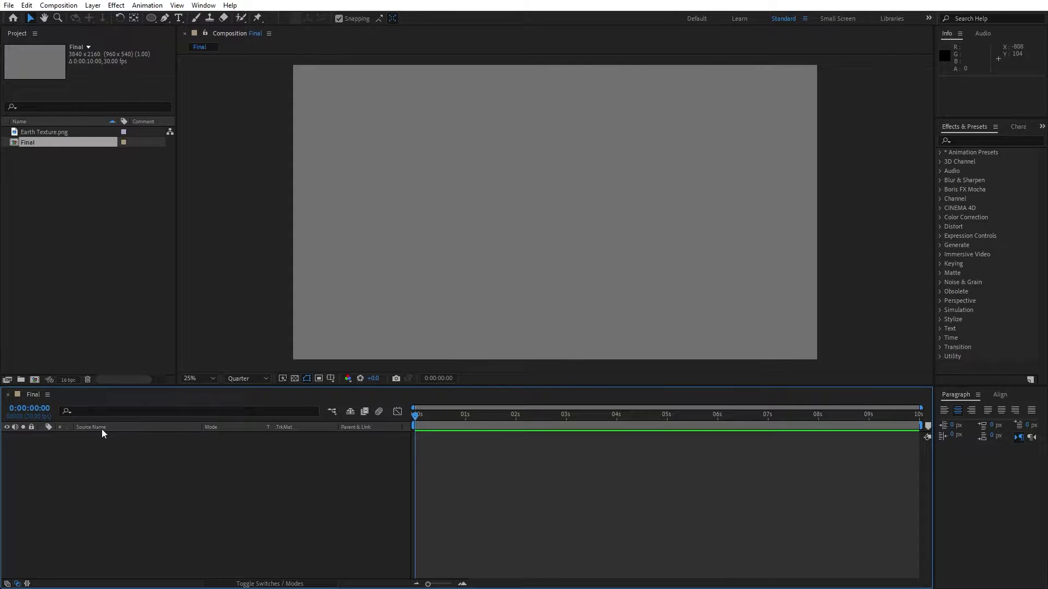
# Create a second 3840 x 2160, 30 fps, 10-second composition named Earth
pyautogui.click(34, 379)
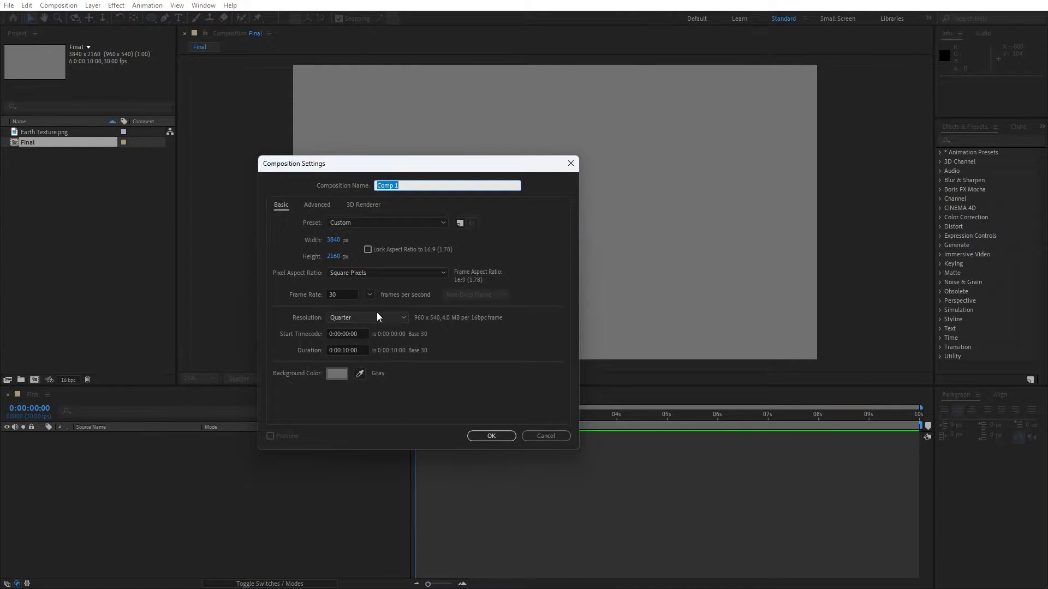
pyautogui.write('Earth')
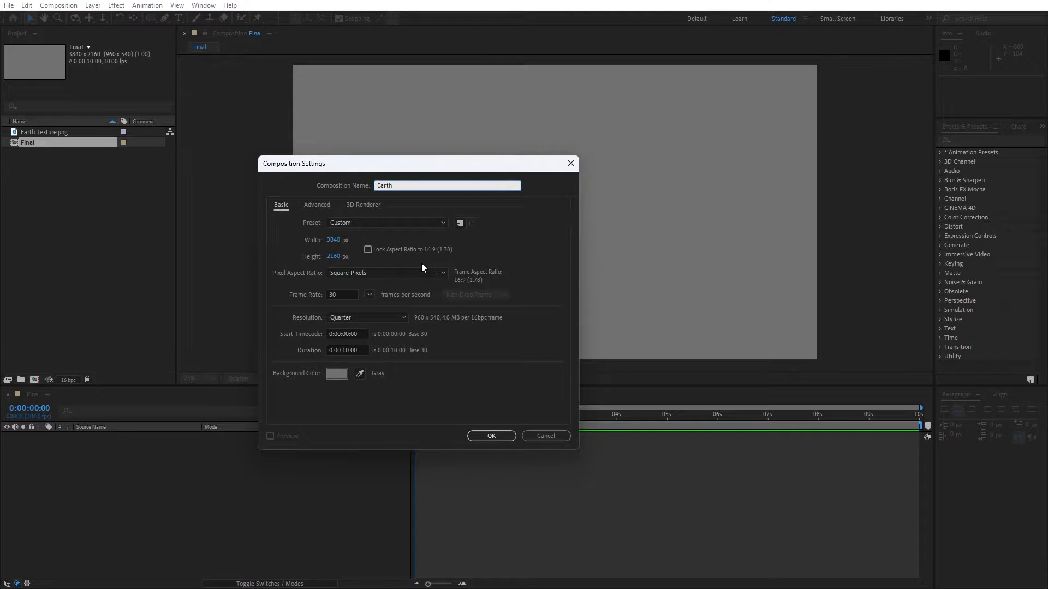
pyautogui.click(483, 437)
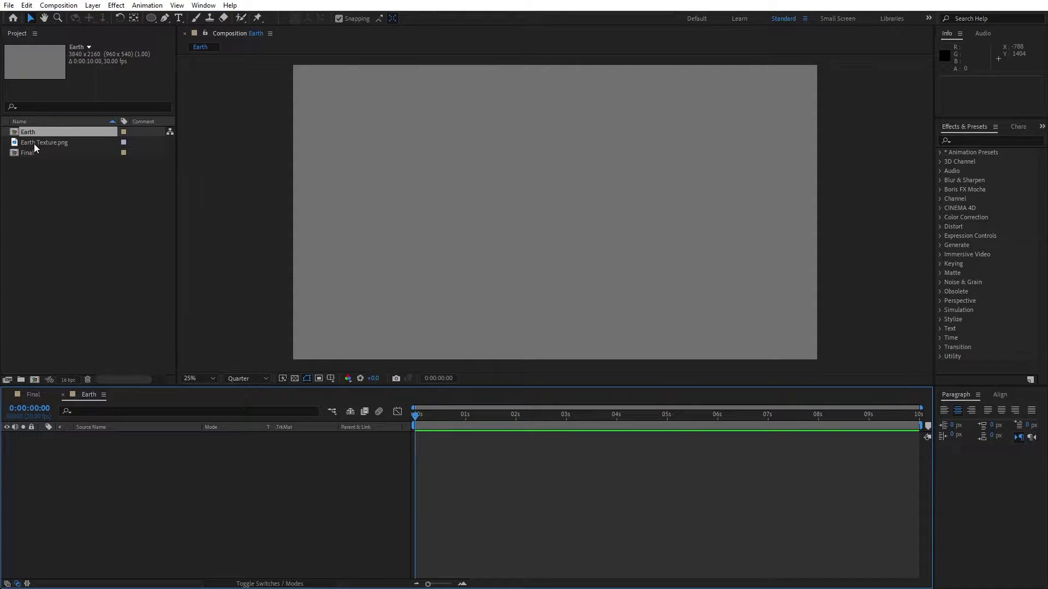
# Add Earth Texture.png as a layer in the Earth composition and deselect it
pyautogui.moveTo(39, 142); pyautogui.dragTo(156, 516)
pyautogui.press(',')
pyautogui.press('.')
pyautogui.press('F2')
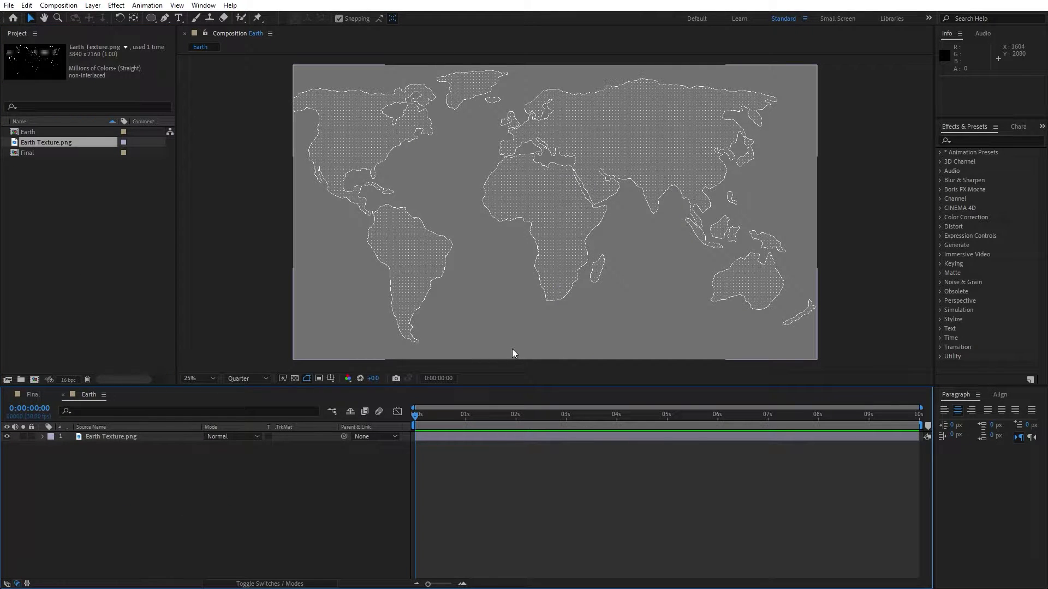
# Create a black 3840 x 2160 solid layer named Star Burst in the Earth composition
pyautogui.rightClick(140, 519)
pyautogui.moveTo(227, 383)
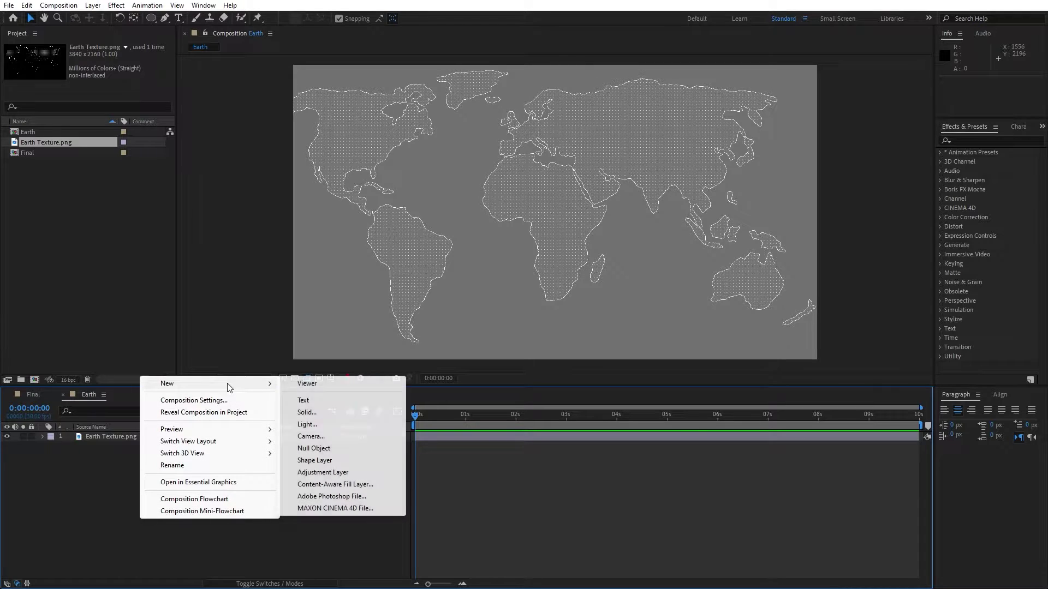
pyautogui.click(332, 411)
pyautogui.write('Star')
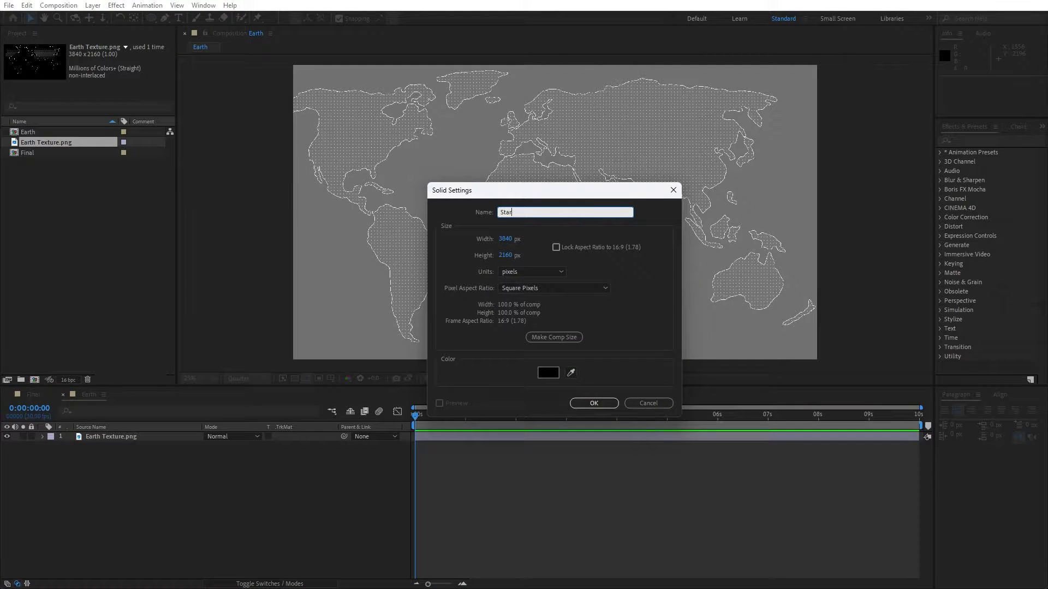
pyautogui.write(' Burst')
pyautogui.click(589, 403)
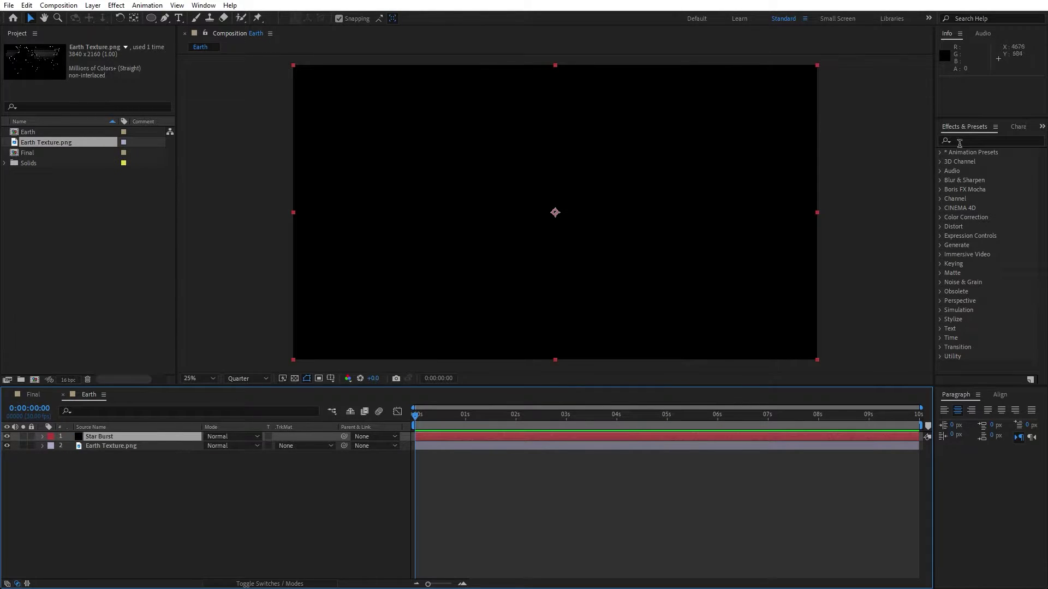
# Find the CC Star Burst effect and apply it to the Star Burst solid
pyautogui.click(967, 139)
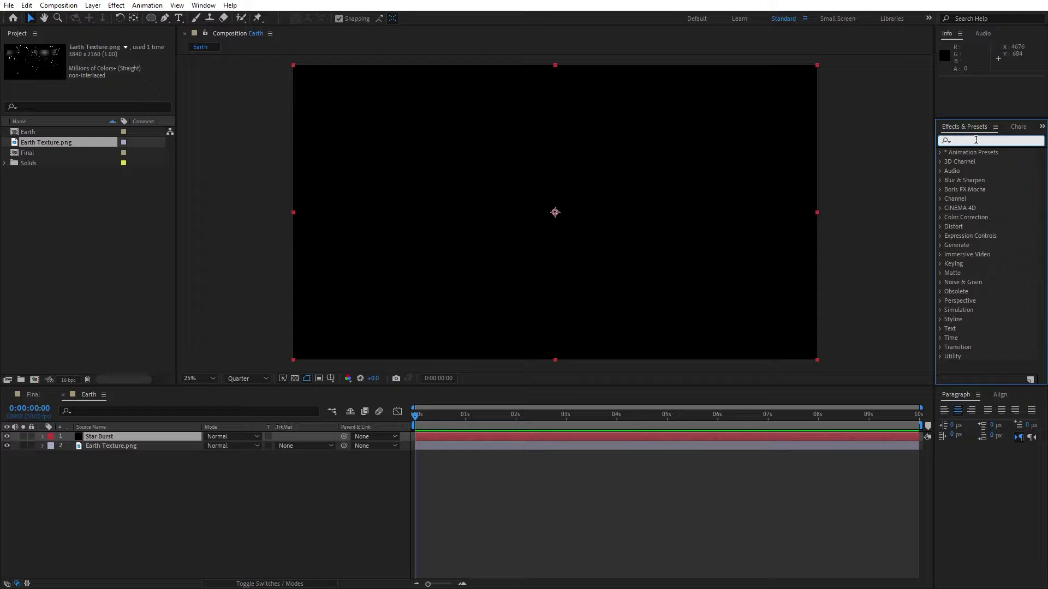
pyautogui.click(203, 5)
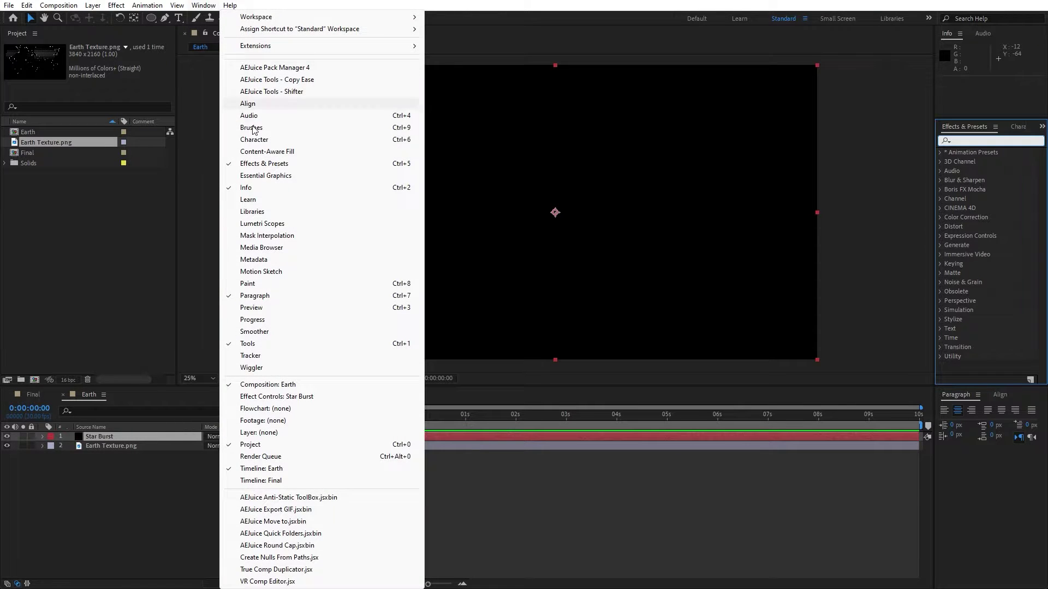
pyautogui.click(962, 159)
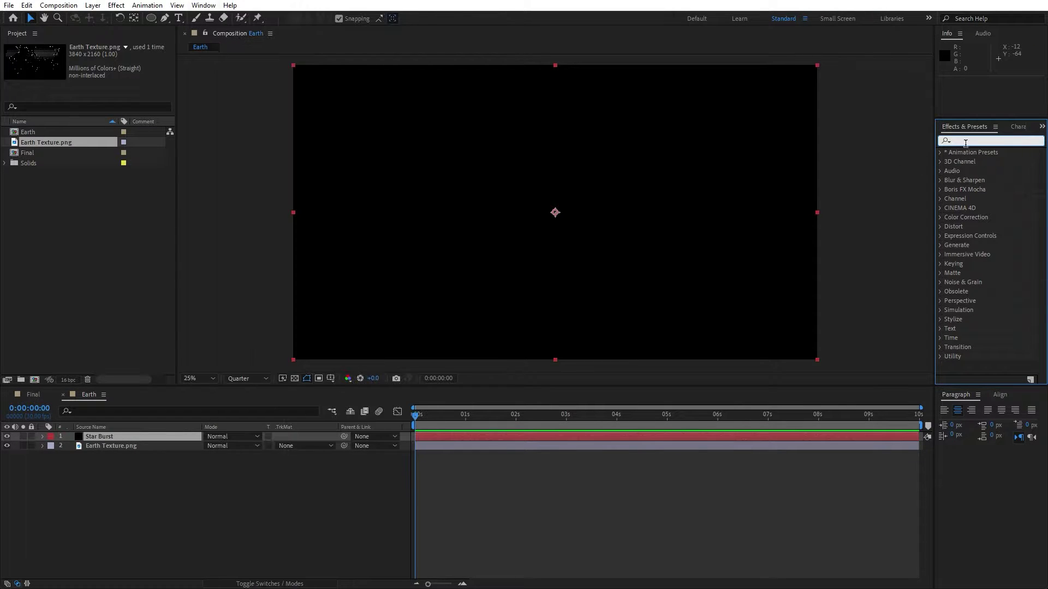
pyautogui.write('star')
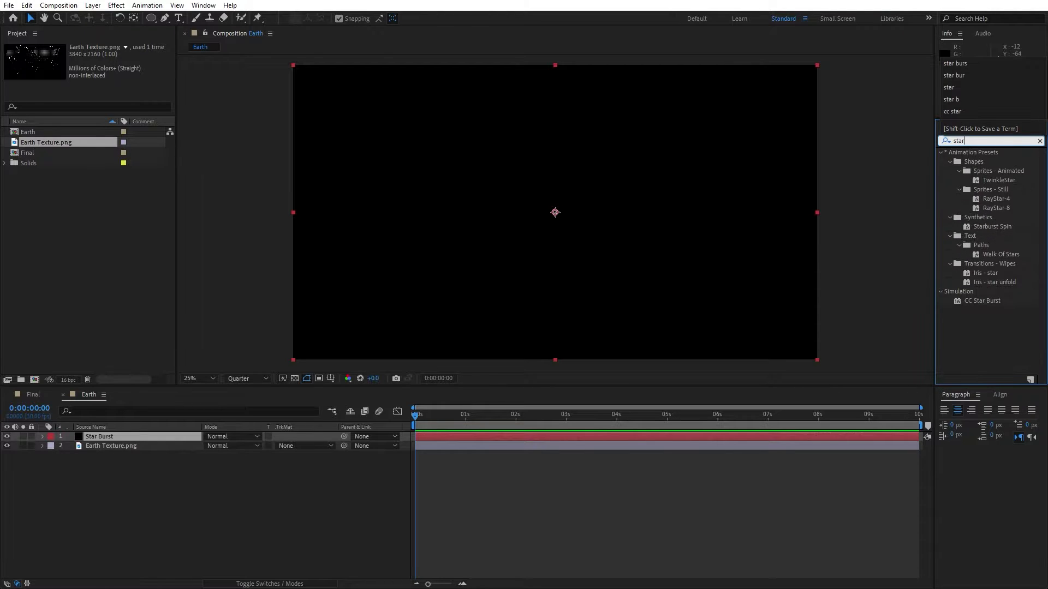
pyautogui.doubleClick(982, 190)
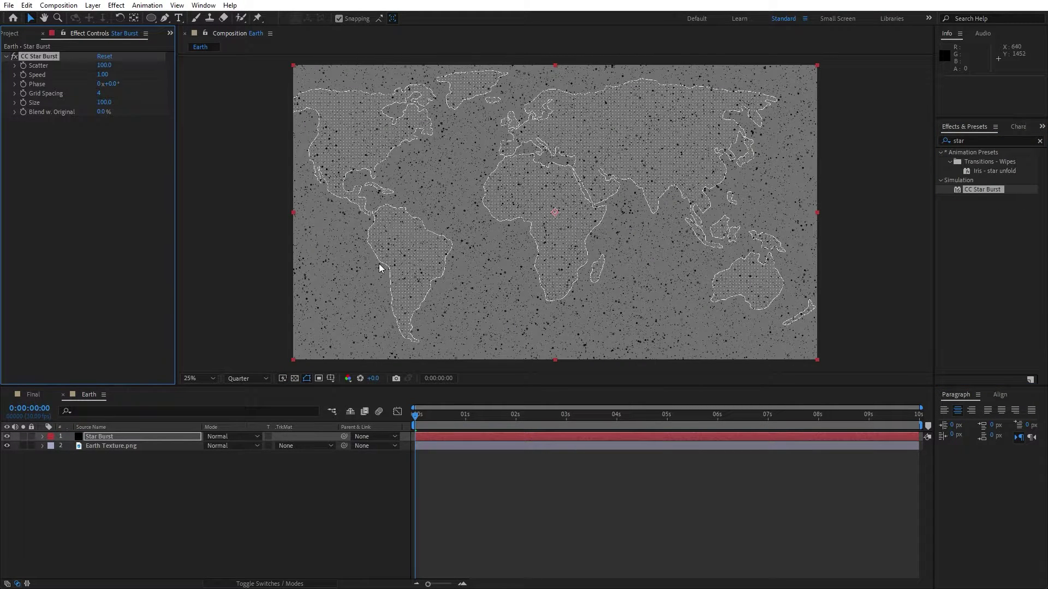
# Set the CC Star Burst Scatter to 175, Speed to 0.02 and Phase to 130°
pyautogui.click(104, 65)
pyautogui.write('175')
pyautogui.press('Return')
pyautogui.click(102, 75)
pyautogui.write('0.02')
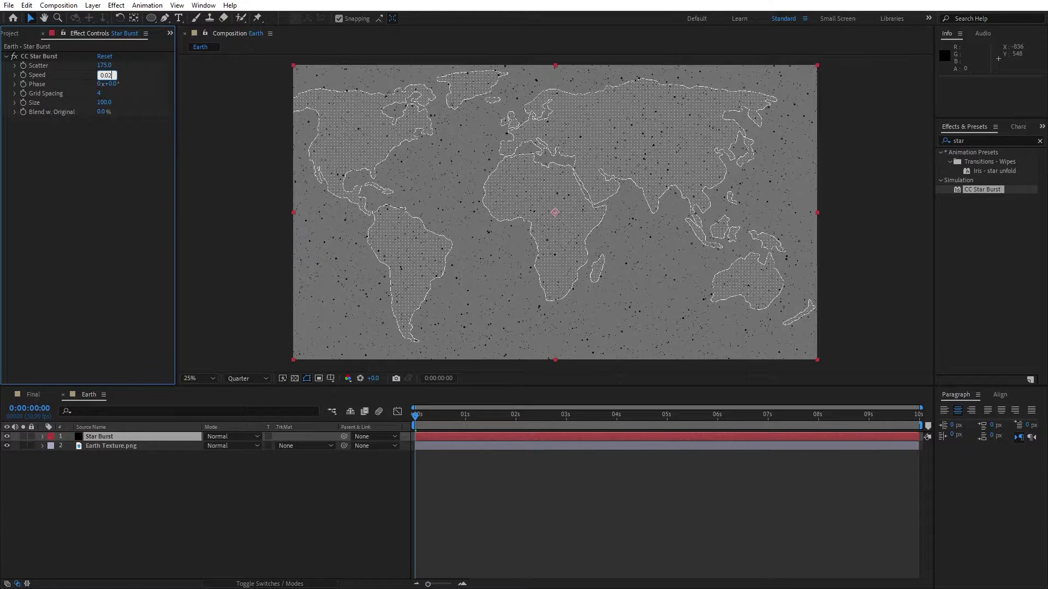
pyautogui.press('Tab')
pyautogui.press('Tab')
pyautogui.write('130')
pyautogui.press('Return')
# Set the CC Star Burst Size to 40 and preview the particle animation
pyautogui.click(100, 102)
pyautogui.write('40')
pyautogui.press('Return')
pyautogui.click(431, 415)
pyautogui.press('space')
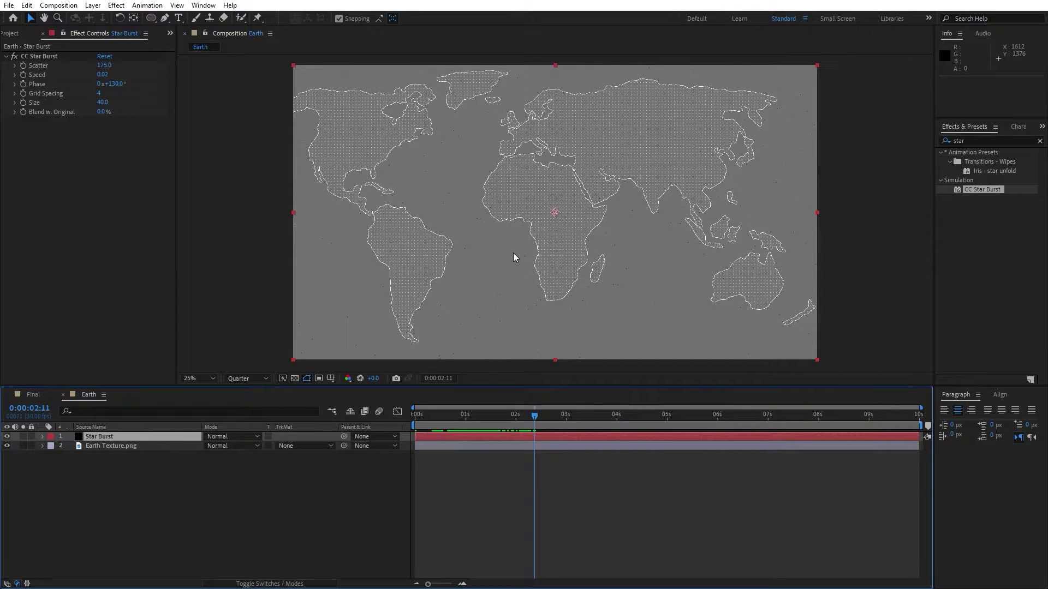
# Apply the Fill effect to the Star Burst layer and set its colour to white
pyautogui.press('.')
pyautogui.press('.')
pyautogui.press(',')
pyautogui.press(',')
pyautogui.click(980, 138)
pyautogui.write('fill')
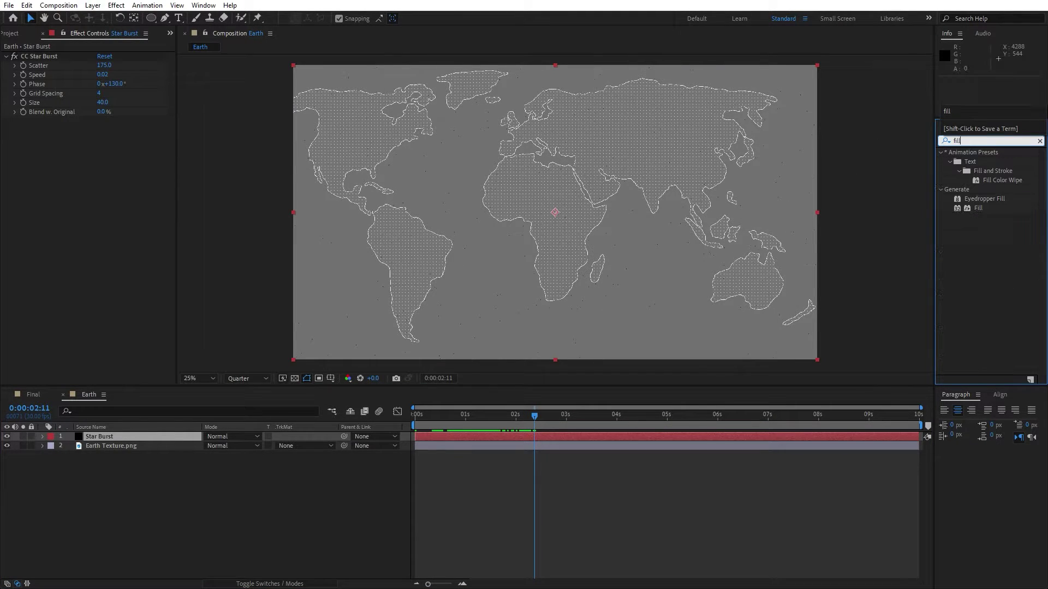
pyautogui.moveTo(983, 210); pyautogui.dragTo(113, 434)
pyautogui.click(103, 150)
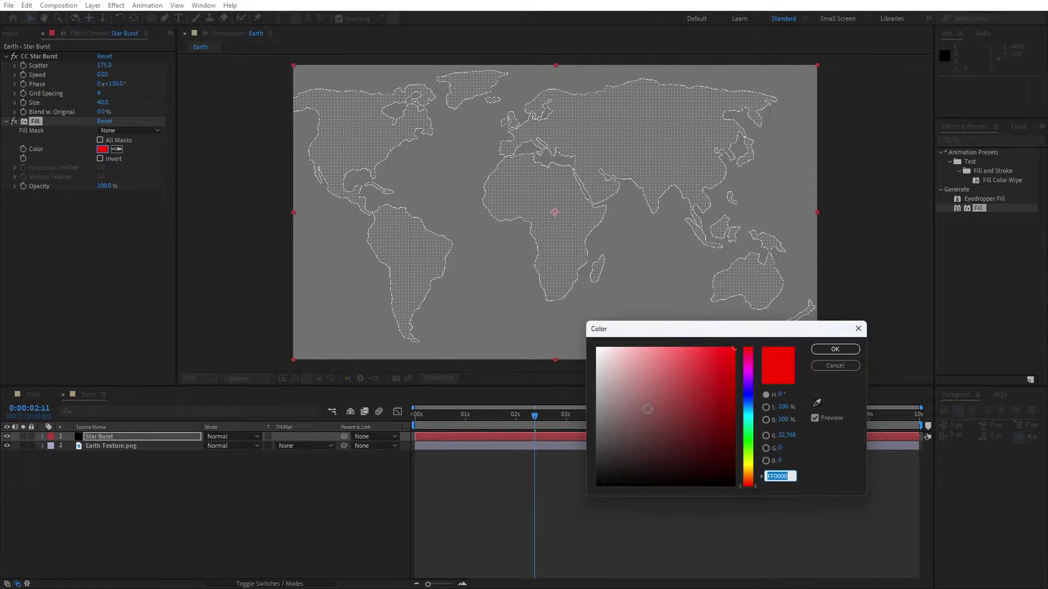
pyautogui.moveTo(646, 409); pyautogui.dragTo(511, 293)
pyautogui.click(851, 350)
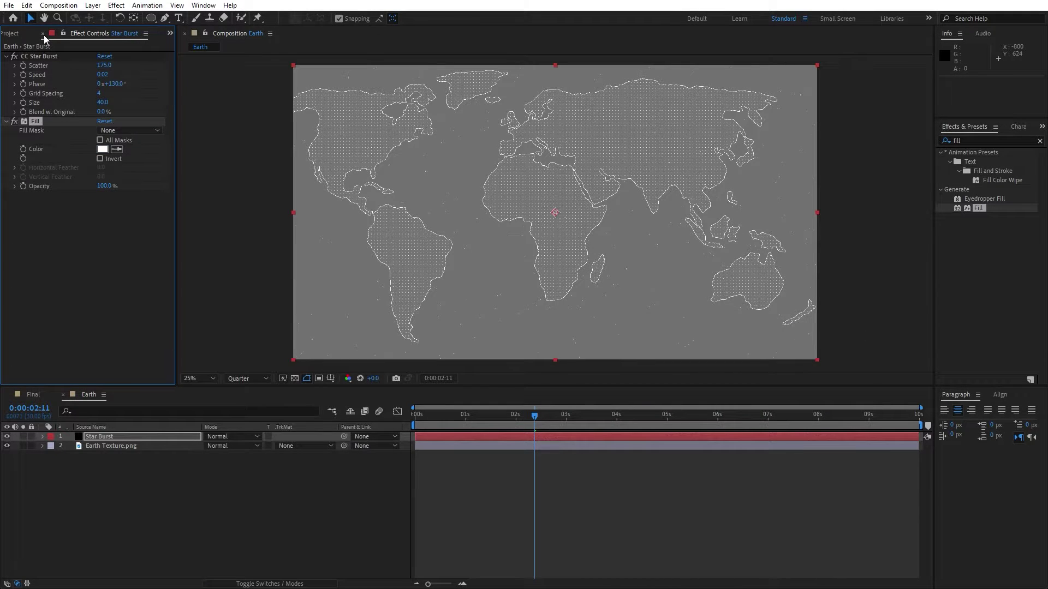
# Close the Earth composition and add it as a layer in the Final composition
pyautogui.click(43, 34)
pyautogui.click(62, 394)
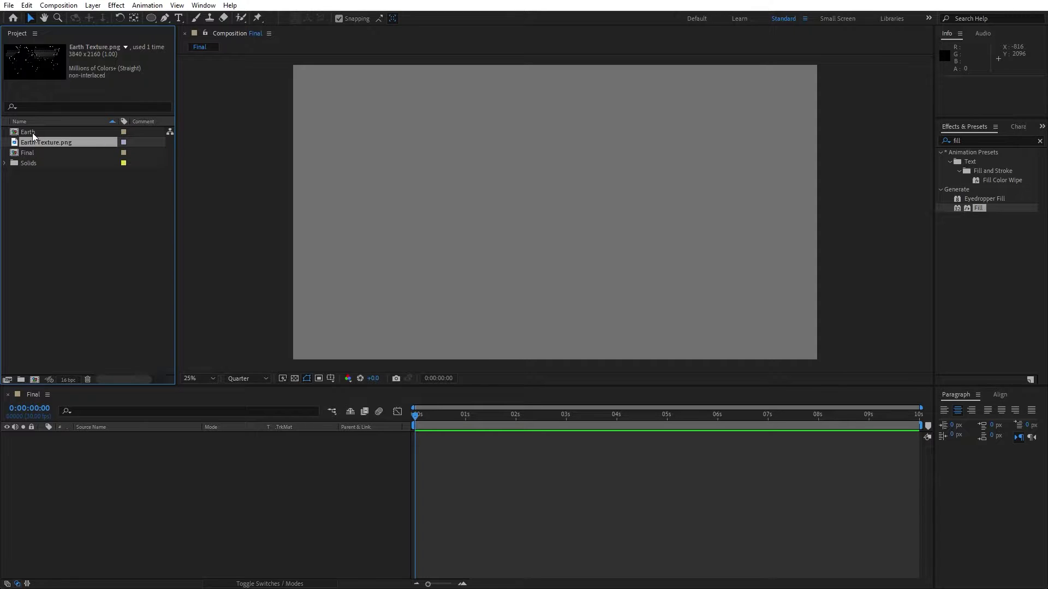
pyautogui.moveTo(31, 133); pyautogui.dragTo(178, 526)
pyautogui.click(420, 415)
pyautogui.moveTo(427, 414)
pyautogui.mouseDown()
pyautogui.moveTo(536, 415)
pyautogui.moveTo(424, 418)
pyautogui.mouseUp()
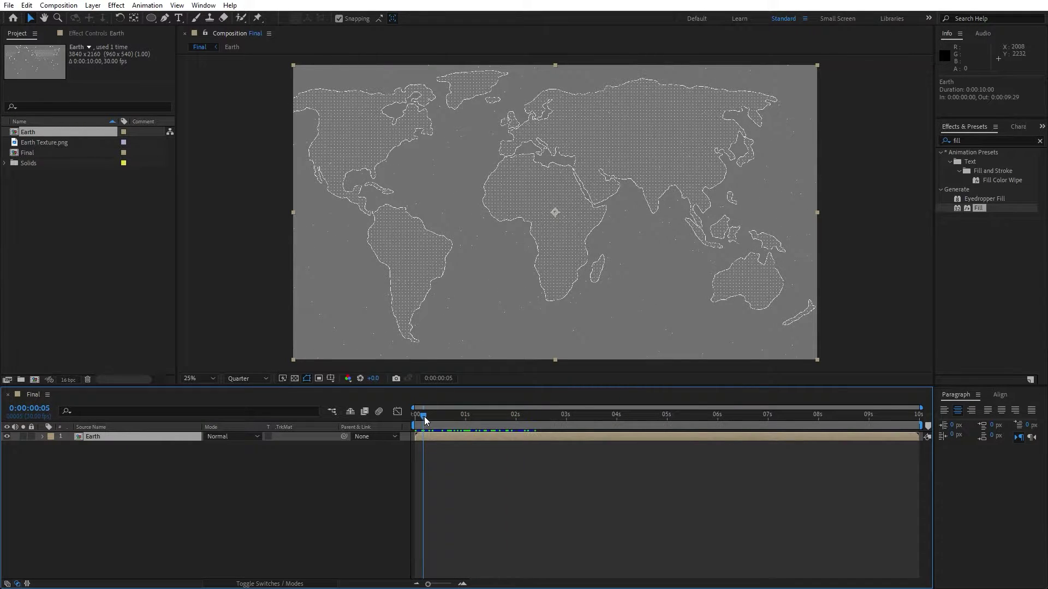
# Find the CC Sphere effect and apply it to the Earth layer in Final
pyautogui.click(990, 141)
pyautogui.write('cc sphe')
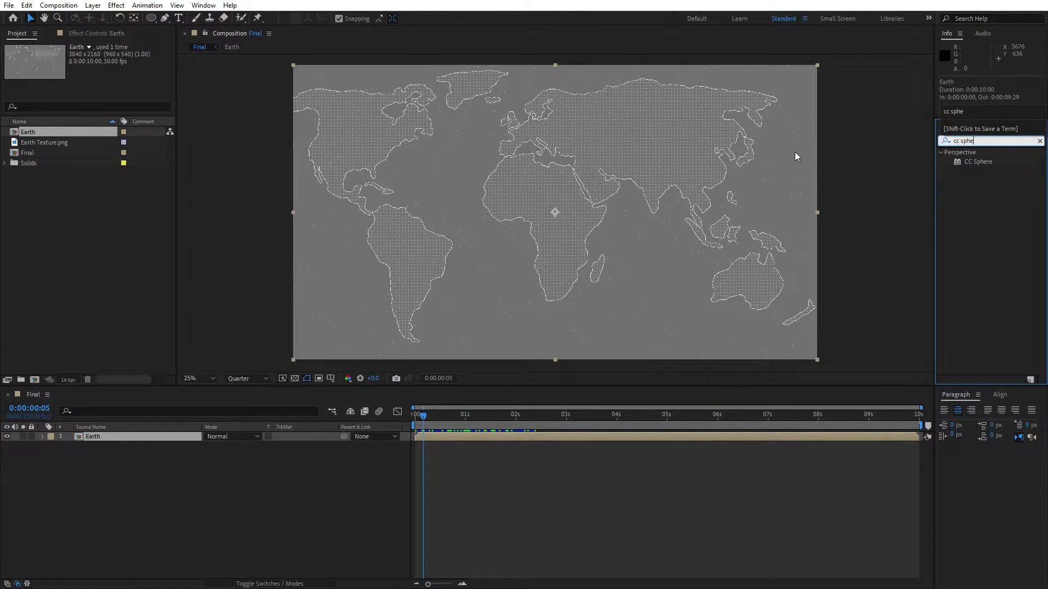
pyautogui.moveTo(978, 162); pyautogui.dragTo(136, 437)
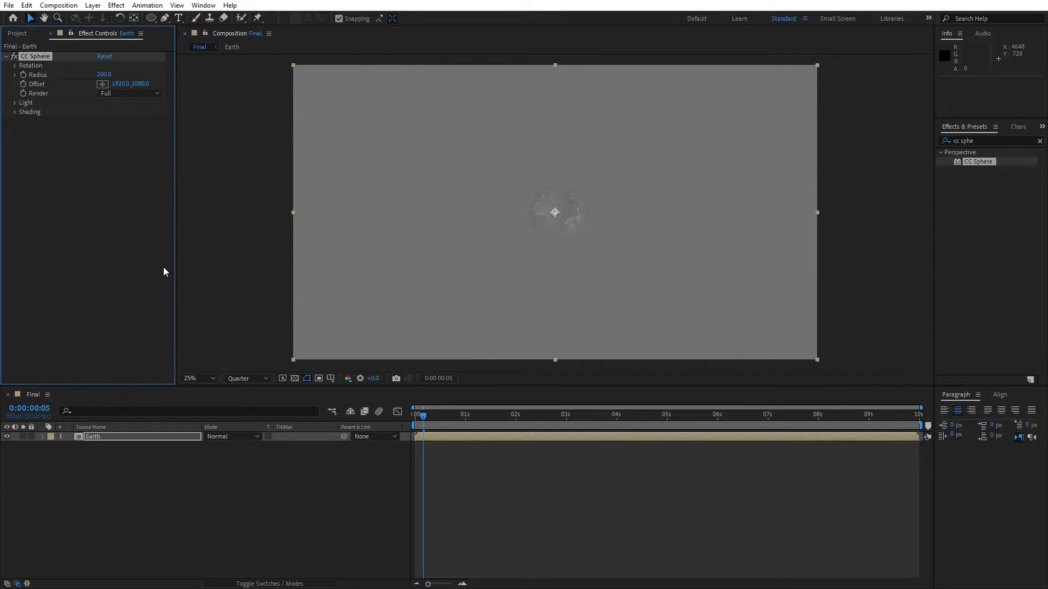
# Set the CC Sphere Radius to 600 and its Render option to Inside
pyautogui.click(105, 74)
pyautogui.write('600')
pyautogui.click(99, 121)
pyautogui.click(114, 94)
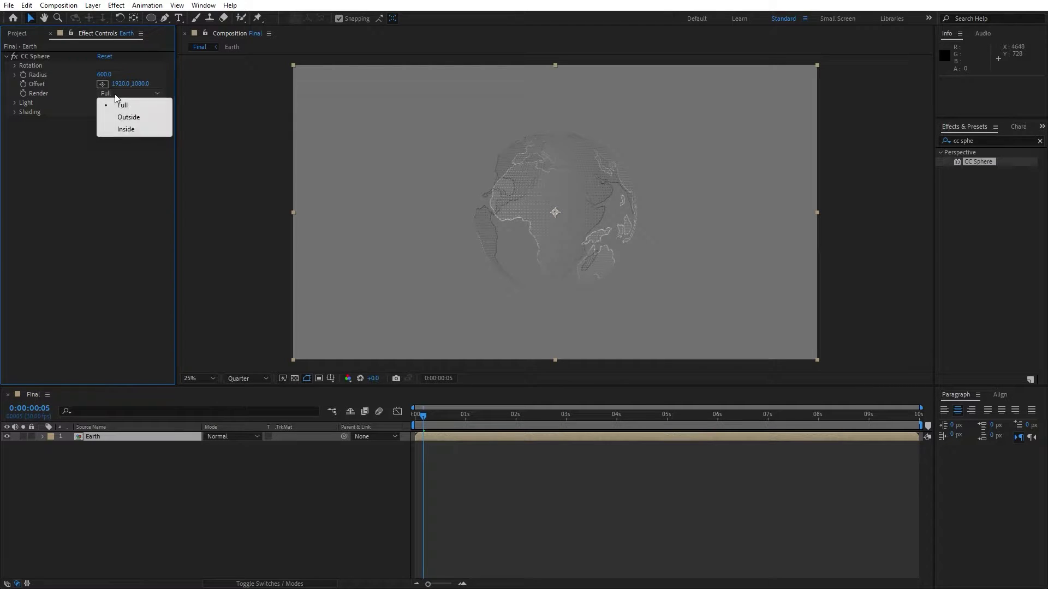
pyautogui.click(132, 128)
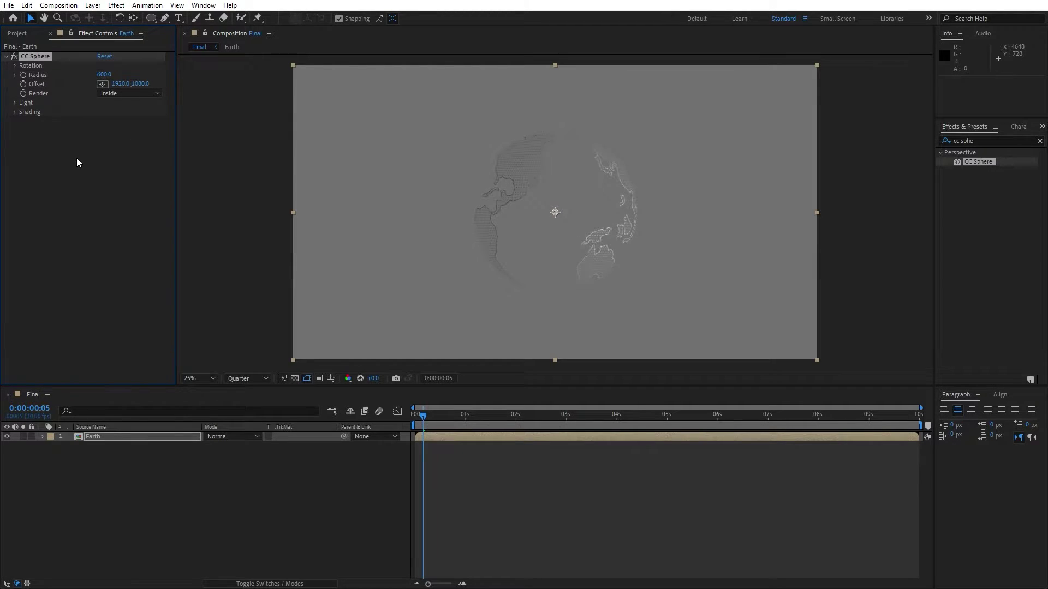
# Set the Ambient value in the CC Sphere shading settings to 100
pyautogui.click(16, 113)
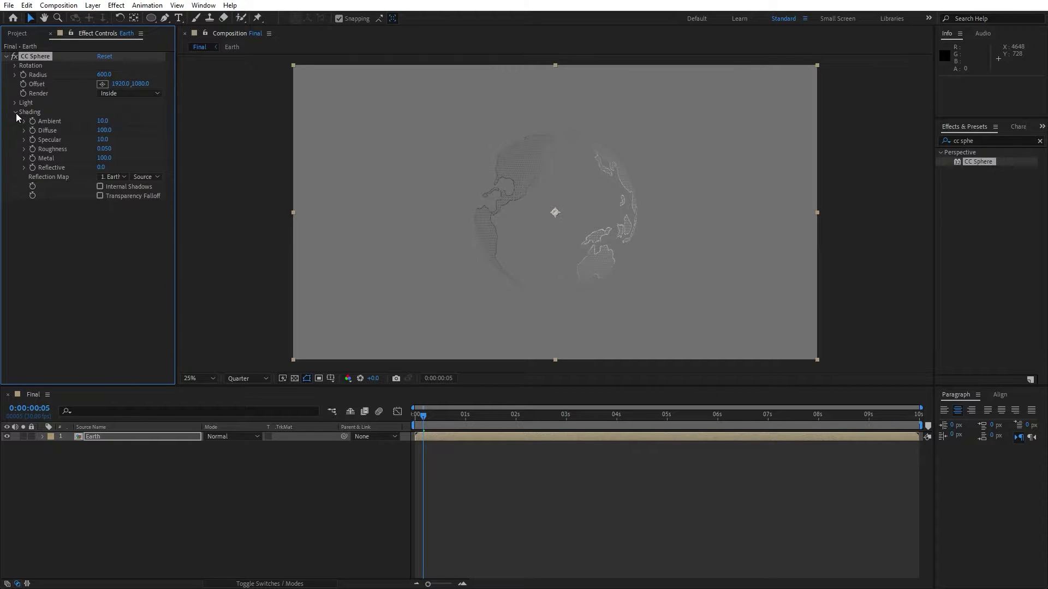
pyautogui.click(103, 122)
pyautogui.write('10.0')
pyautogui.click(111, 273)
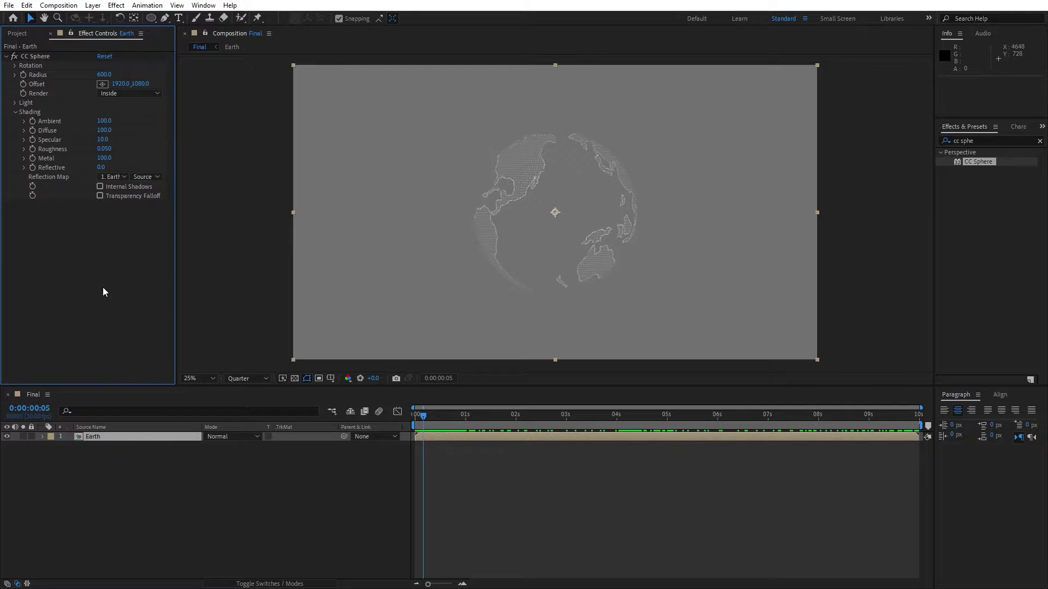
pyautogui.click(16, 113)
# Add a Rotation Y keyframe of 0° for CC Sphere at the first frame
pyautogui.click(16, 66)
pyautogui.click(404, 426)
pyautogui.press('Home')
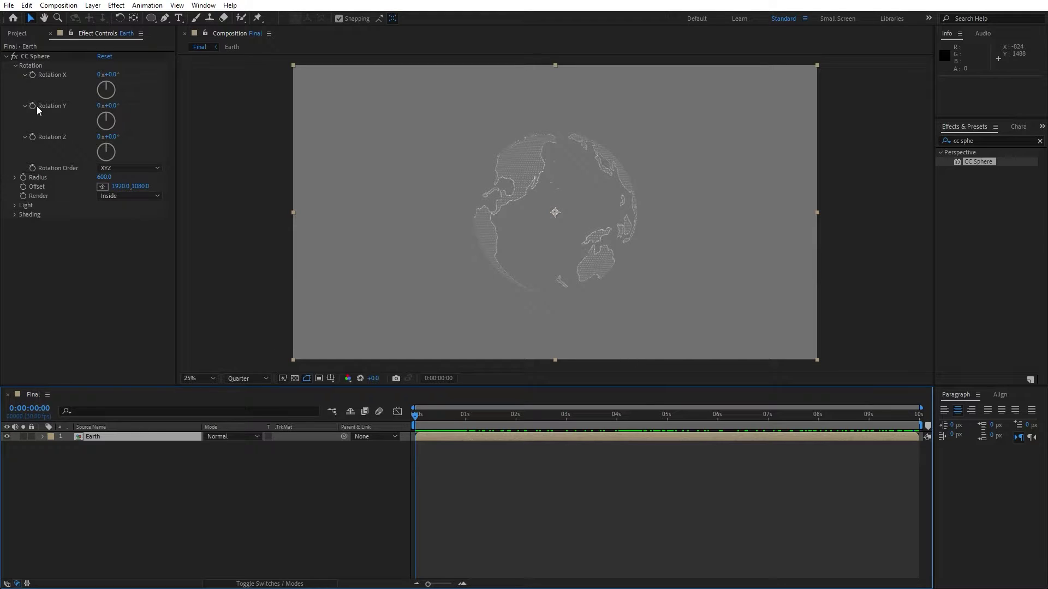
pyautogui.click(32, 106)
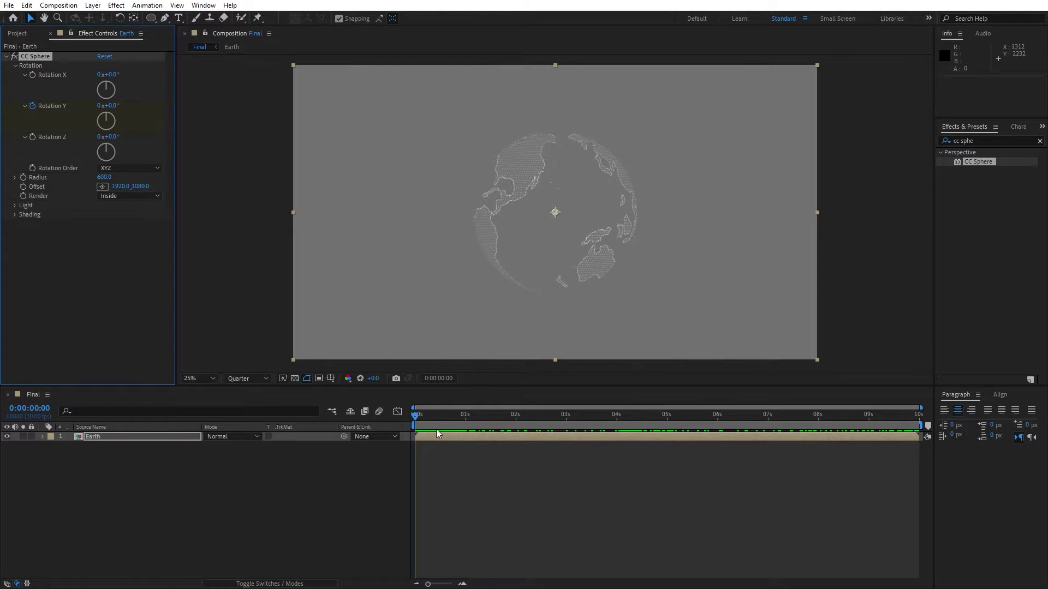
# Set Rotation Y to 2 full revolutions at 0:00:09:29 and return to the first frame
pyautogui.moveTo(417, 417); pyautogui.dragTo(919, 415)
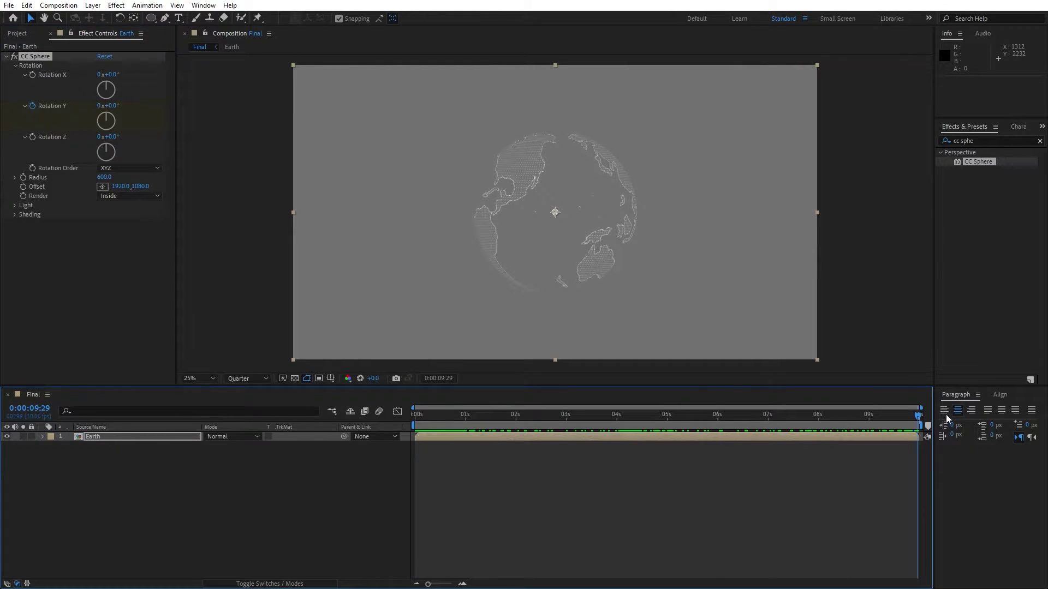
pyautogui.click(100, 106)
pyautogui.write('2')
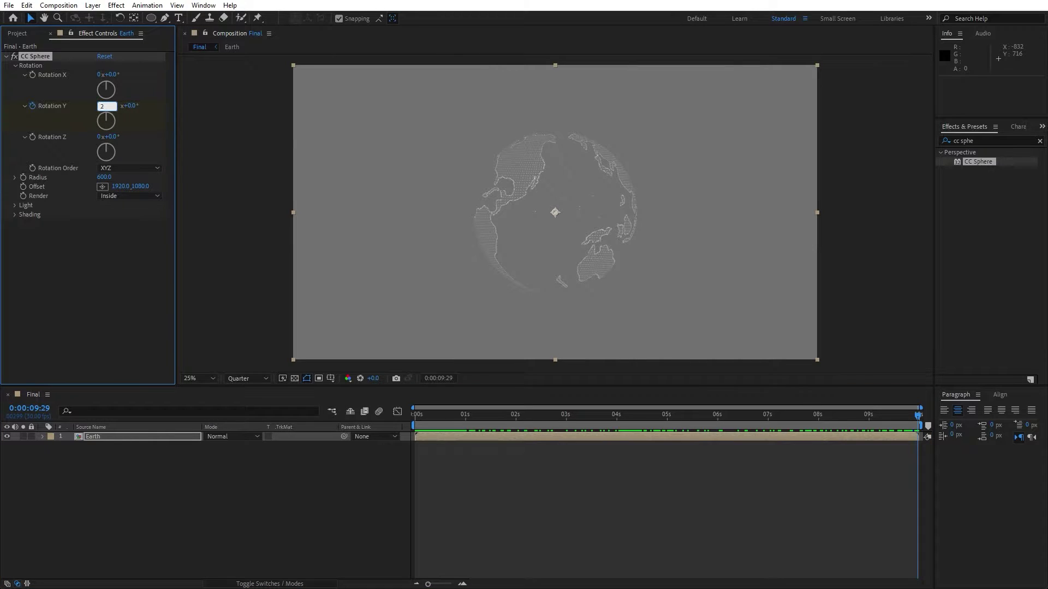
pyautogui.click(106, 314)
pyautogui.moveTo(416, 417)
pyautogui.mouseDown()
pyautogui.moveTo(731, 424)
pyautogui.moveTo(414, 428)
pyautogui.mouseUp()
# Rename the Earth layer in the Final composition as Earth INSIDE and leave it selected
pyautogui.click(115, 470)
pyautogui.click(106, 437)
pyautogui.press('Return')
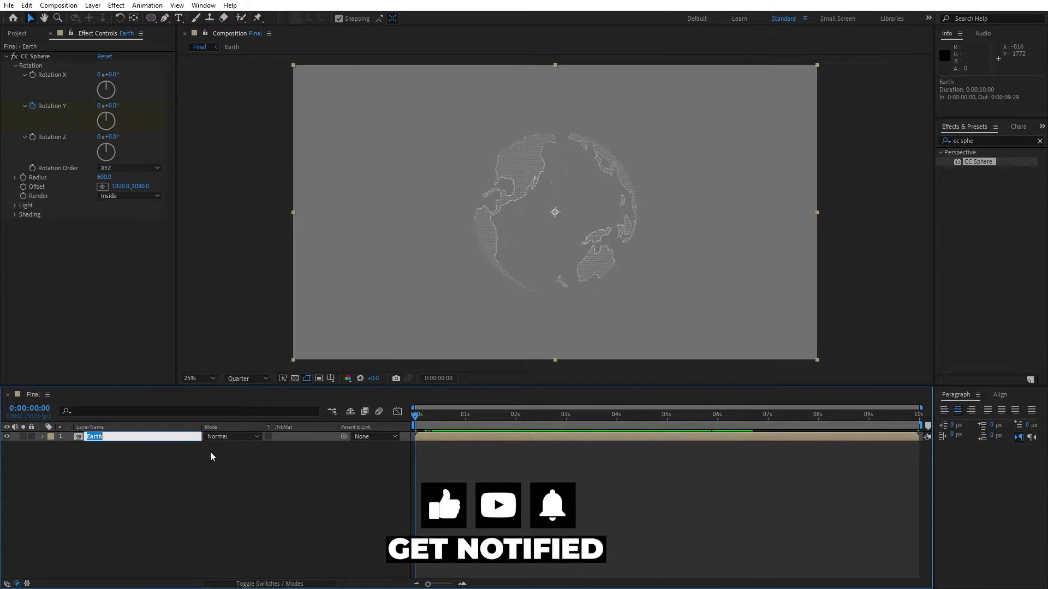
pyautogui.write('INSIDE')
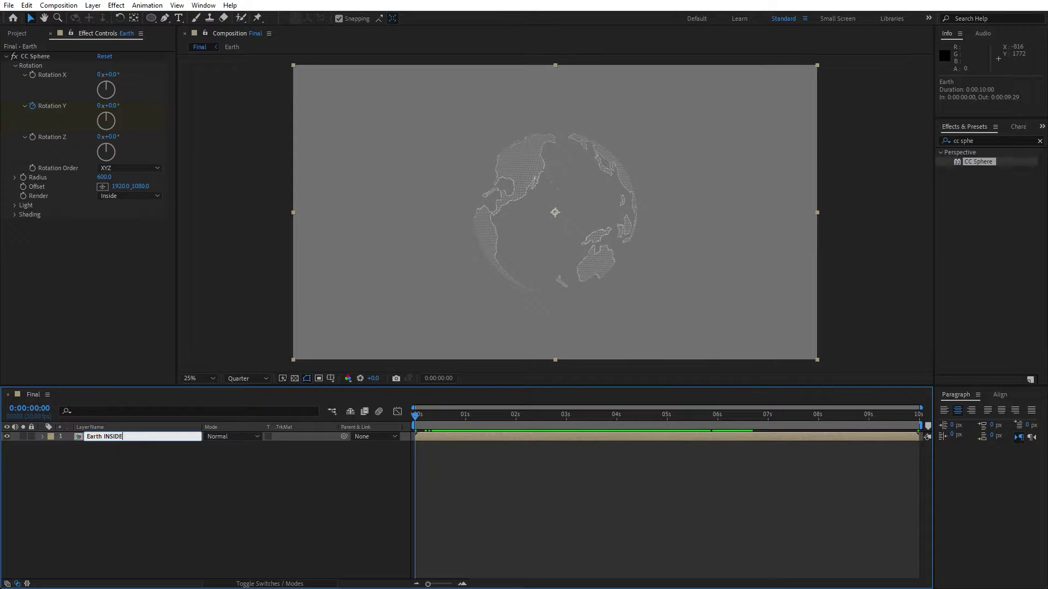
pyautogui.click(164, 508)
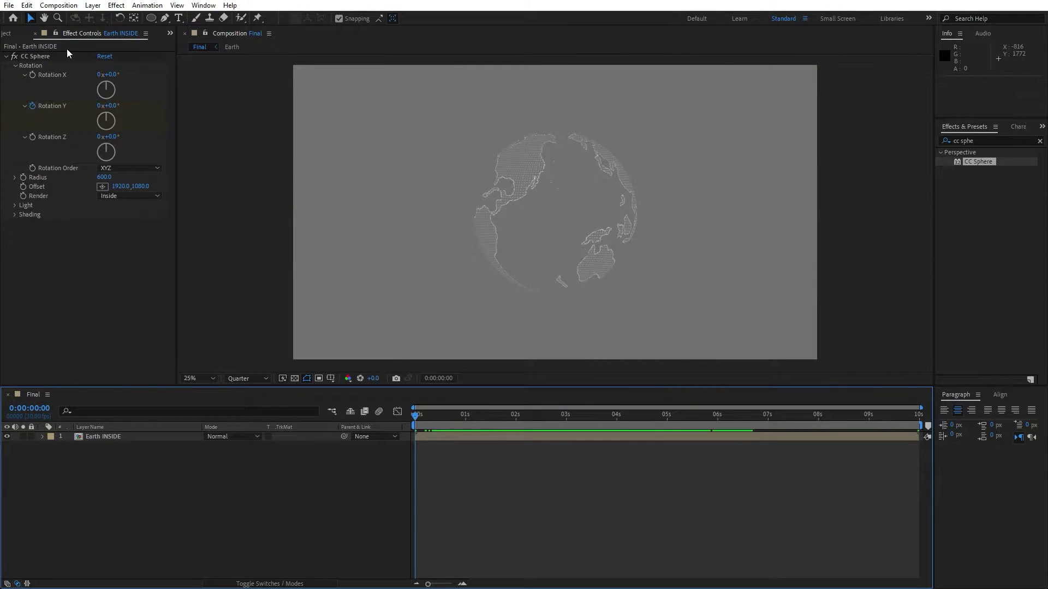
pyautogui.click(34, 34)
pyautogui.click(117, 436)
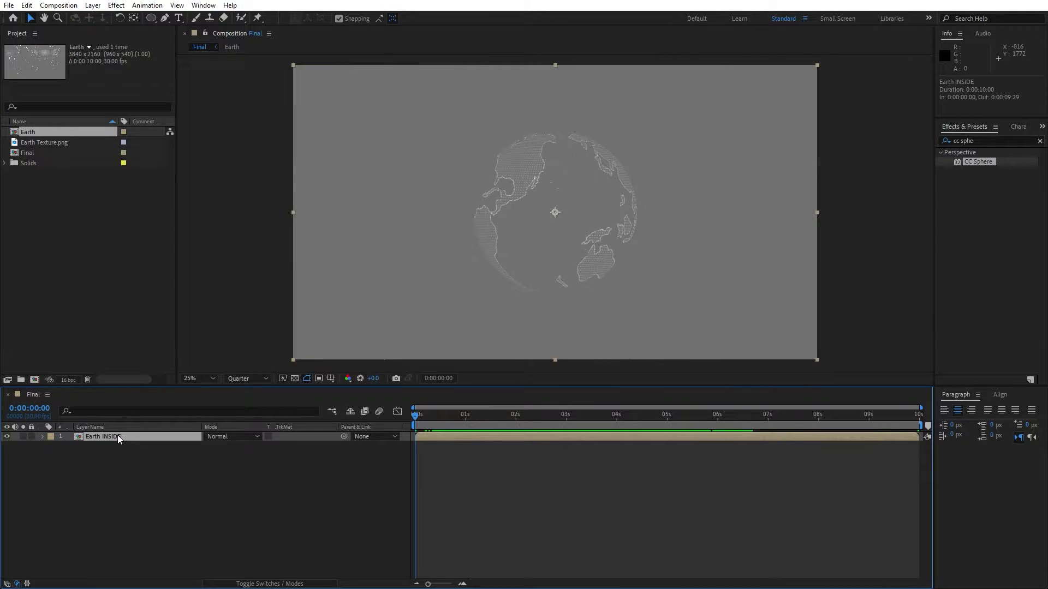
# Duplicate the Earth INSIDE layer and rename the copy as Earth OUTSIDE
pyautogui.click(26, 5)
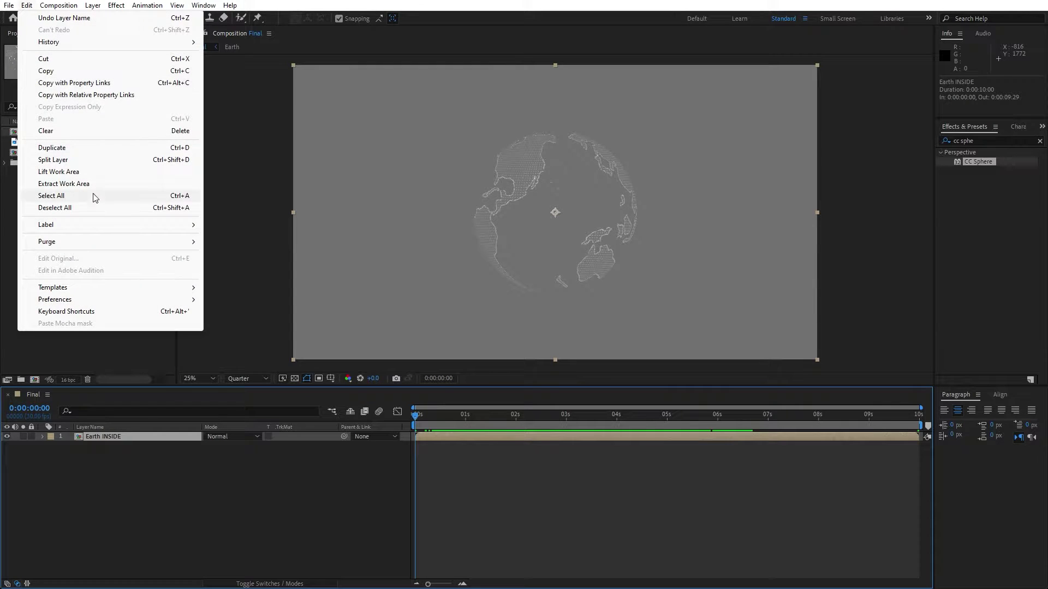
pyautogui.click(65, 150)
pyautogui.press('Return')
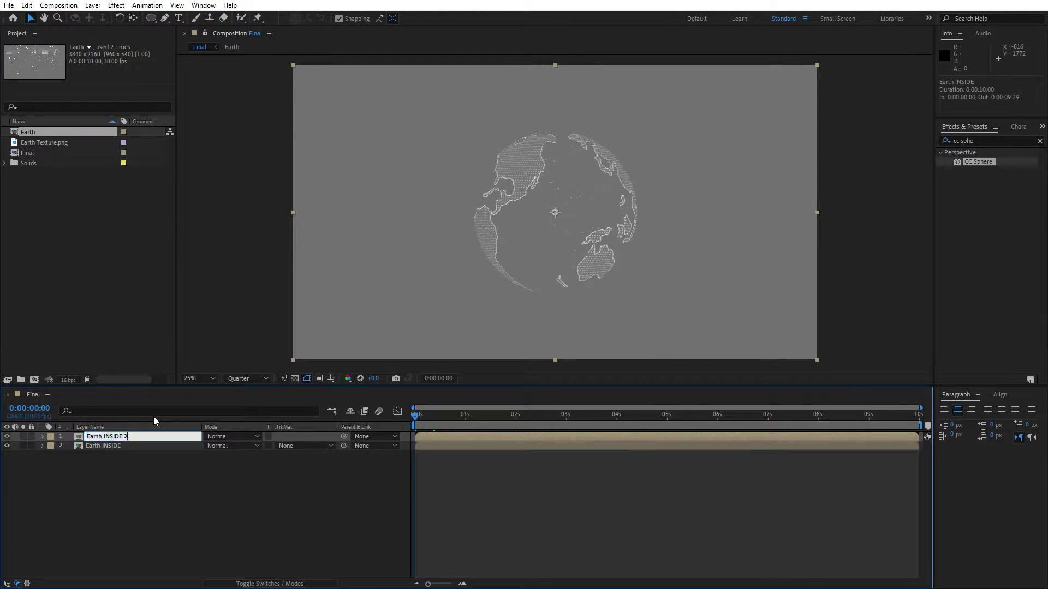
pyautogui.press('BackSpace')
pyautogui.press('BackSpace')
pyautogui.press('BackSpace')
pyautogui.press('BackSpace')
pyautogui.press('BackSpace')
pyautogui.press('BackSpace')
pyautogui.write('OUTSIDE')
pyautogui.click(123, 513)
# Set the CC Sphere Render option of the Earth OUTSIDE layer to Outside and scrub the timeline to 0:00:00:12
pyautogui.click(119, 437)
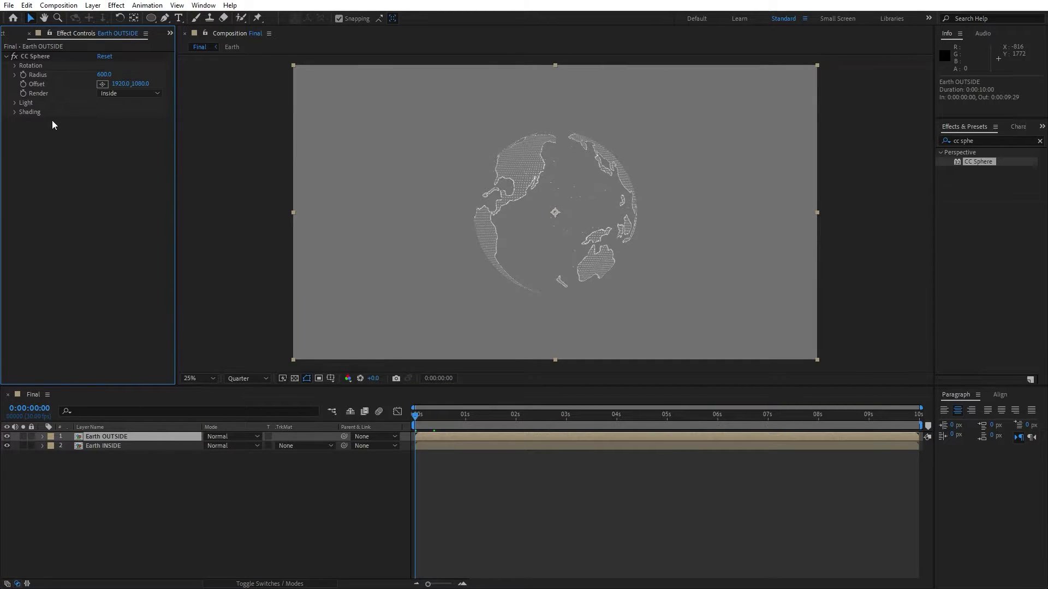
pyautogui.click(136, 93)
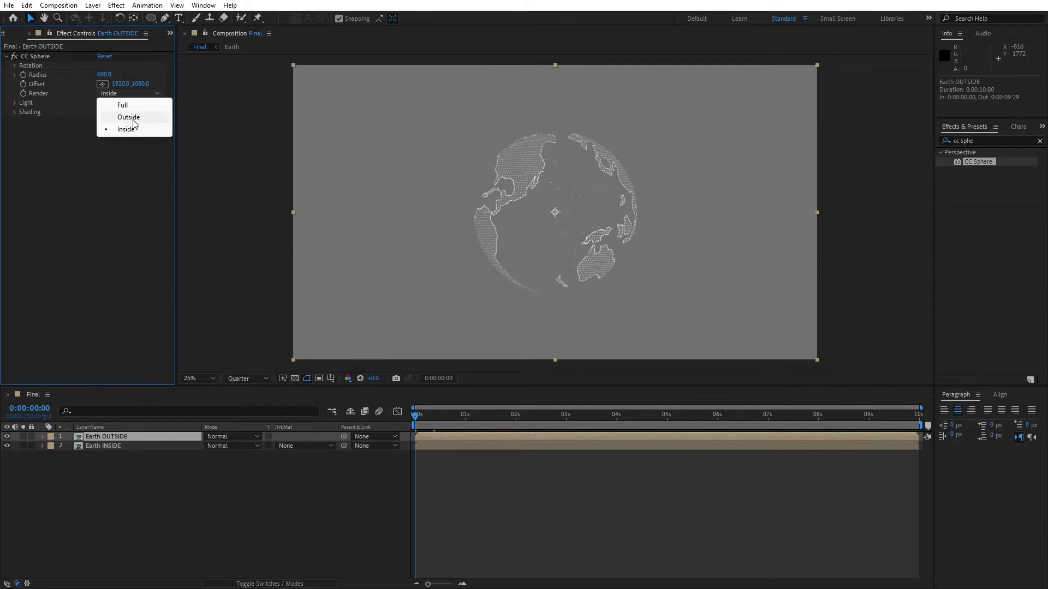
pyautogui.click(129, 118)
pyautogui.moveTo(430, 417)
pyautogui.mouseDown()
pyautogui.moveTo(478, 418)
pyautogui.moveTo(421, 419)
pyautogui.moveTo(521, 421)
pyautogui.moveTo(431, 418)
pyautogui.mouseUp()
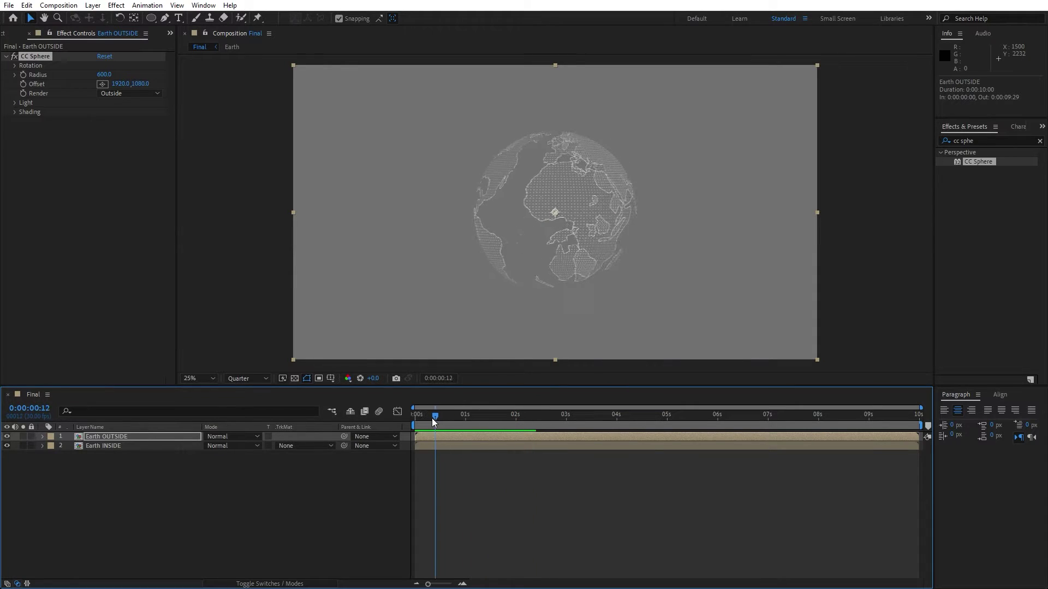
# Apply Gaussian Blur to the Earth INSIDE layer, adjust its Blurriness and close the effect controls
pyautogui.click(104, 447)
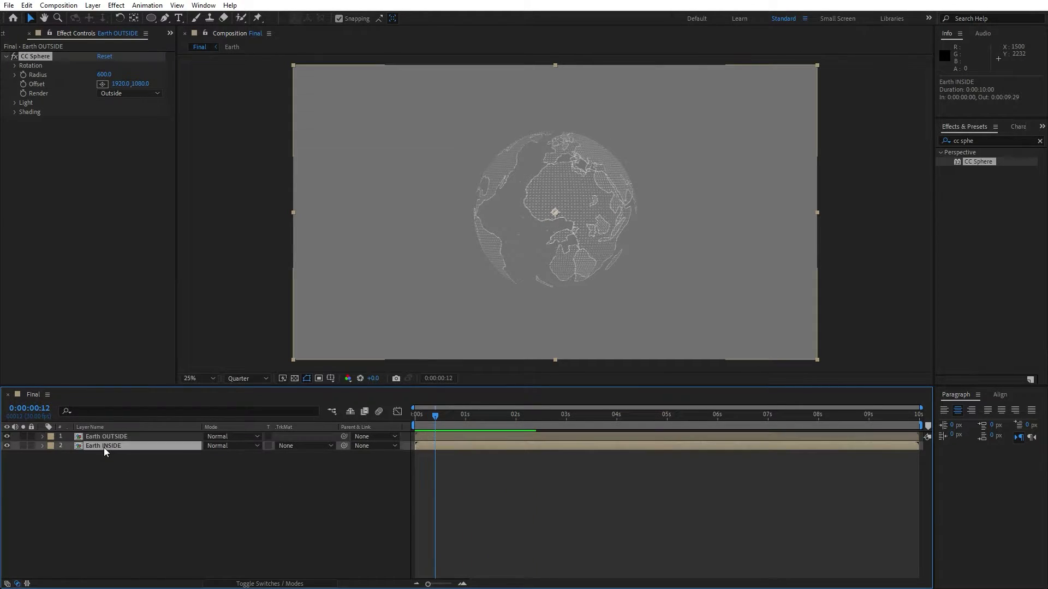
pyautogui.click(996, 143)
pyautogui.write('gauss')
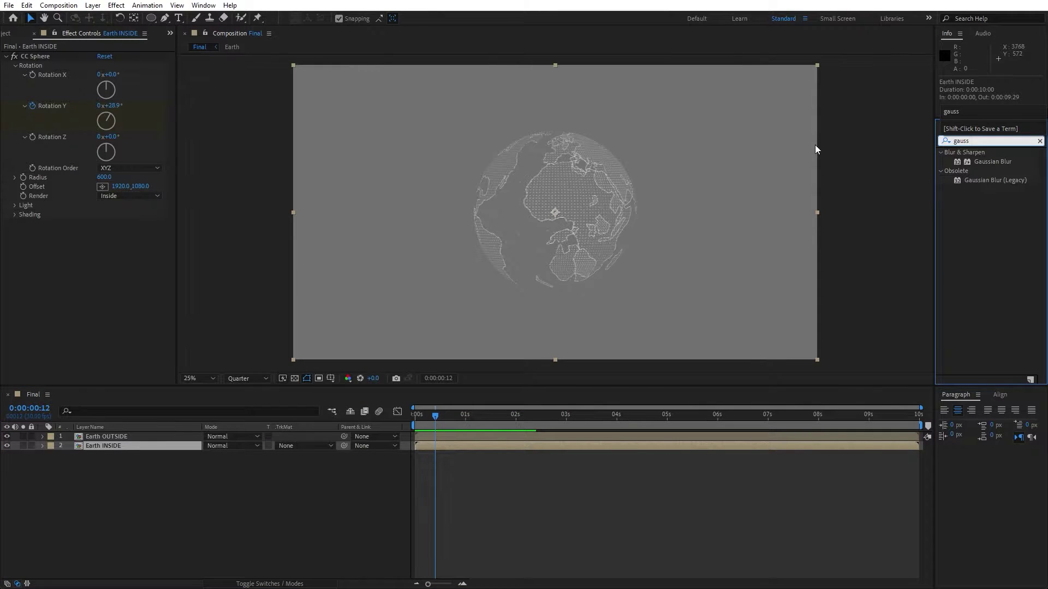
pyautogui.moveTo(1001, 160); pyautogui.dragTo(68, 320)
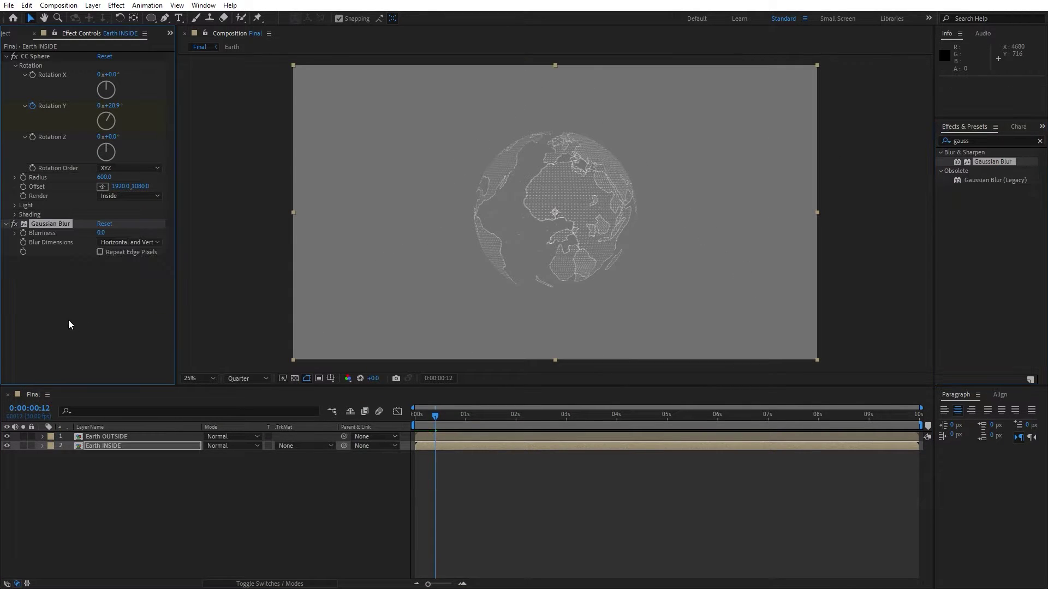
pyautogui.click(100, 234)
pyautogui.click(103, 313)
pyautogui.click(33, 35)
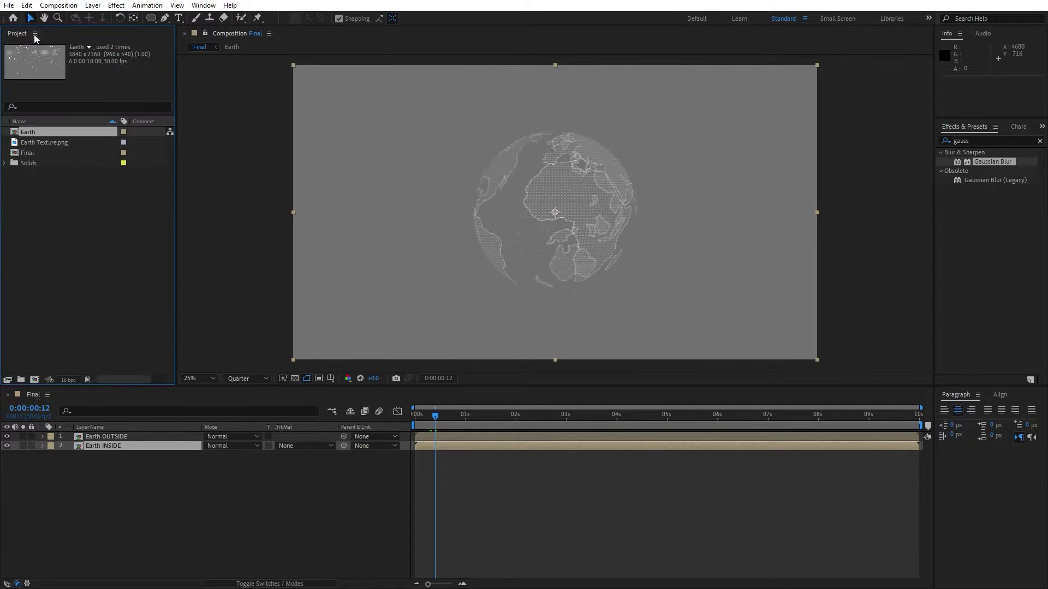
# Duplicate the Earth OUTSIDE layer, clear the copy's custom name and select the copy
pyautogui.click(106, 437)
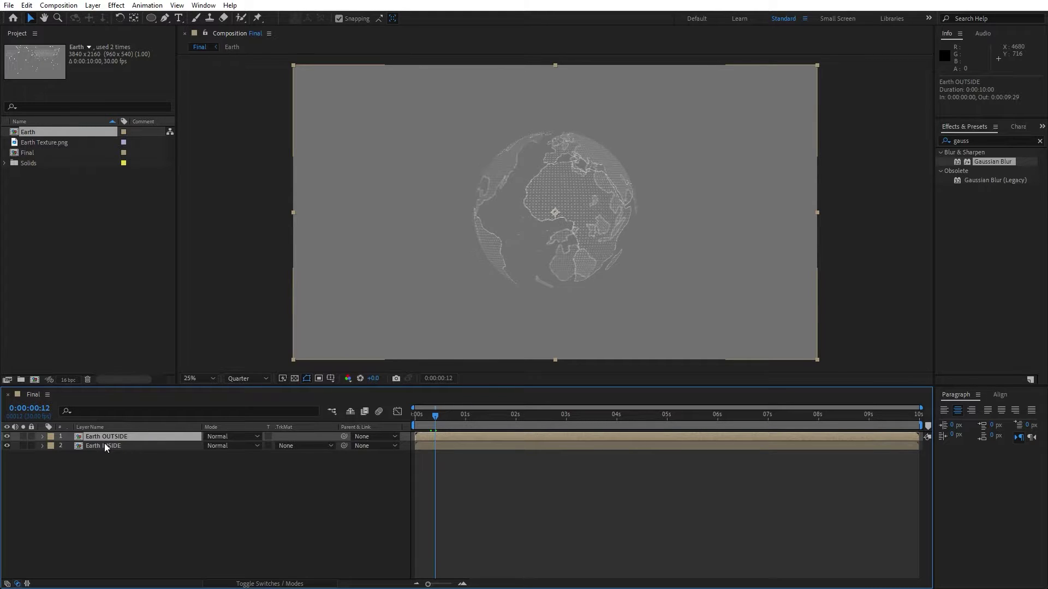
pyautogui.hotkey('ctrl', 'd')
pyautogui.press('Return')
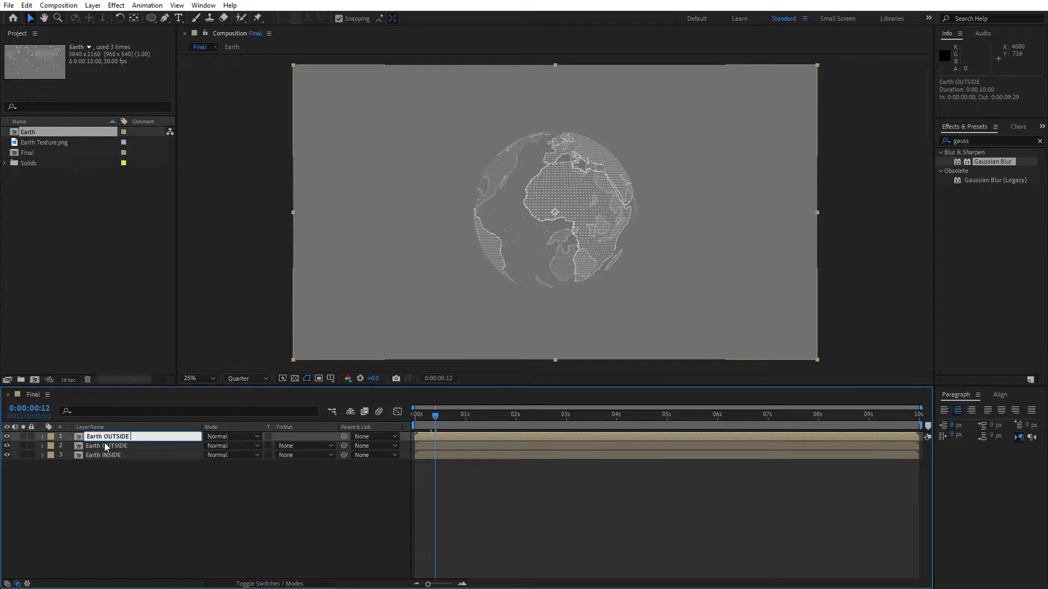
pyautogui.click(100, 463)
pyautogui.click(99, 435)
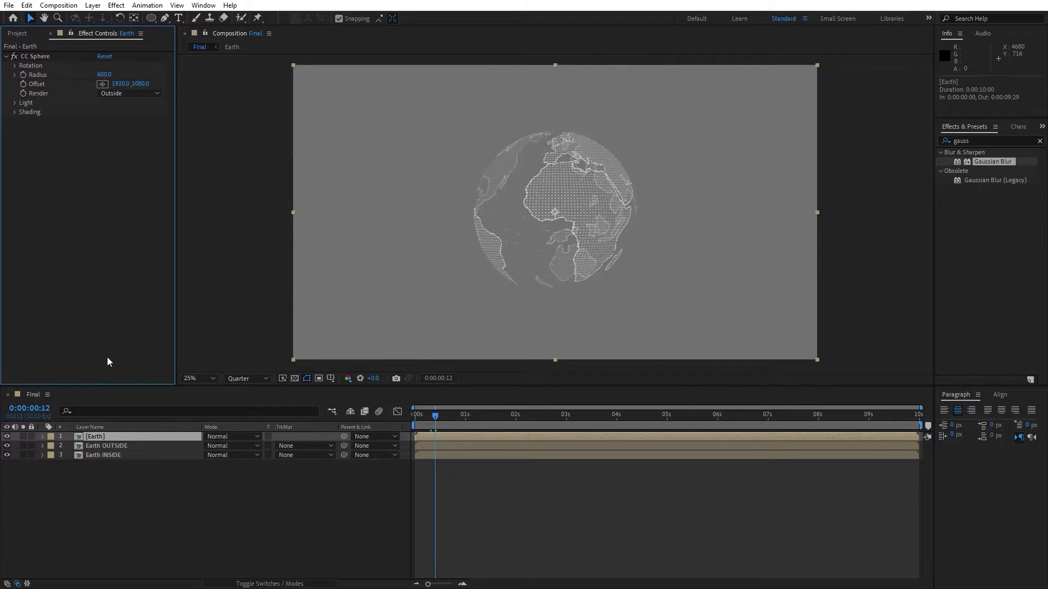
# Set the duplicated Earth layer's CC Sphere Render option to Full and its Radius to 800
pyautogui.click(115, 93)
pyautogui.click(122, 105)
pyautogui.click(105, 75)
pyautogui.write('800')
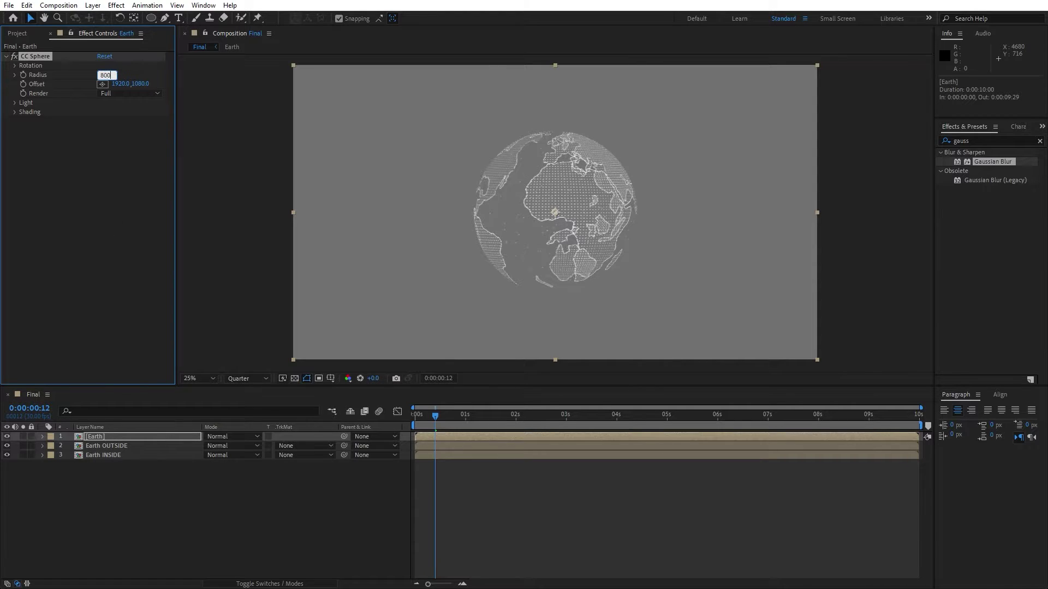
pyautogui.press('Return')
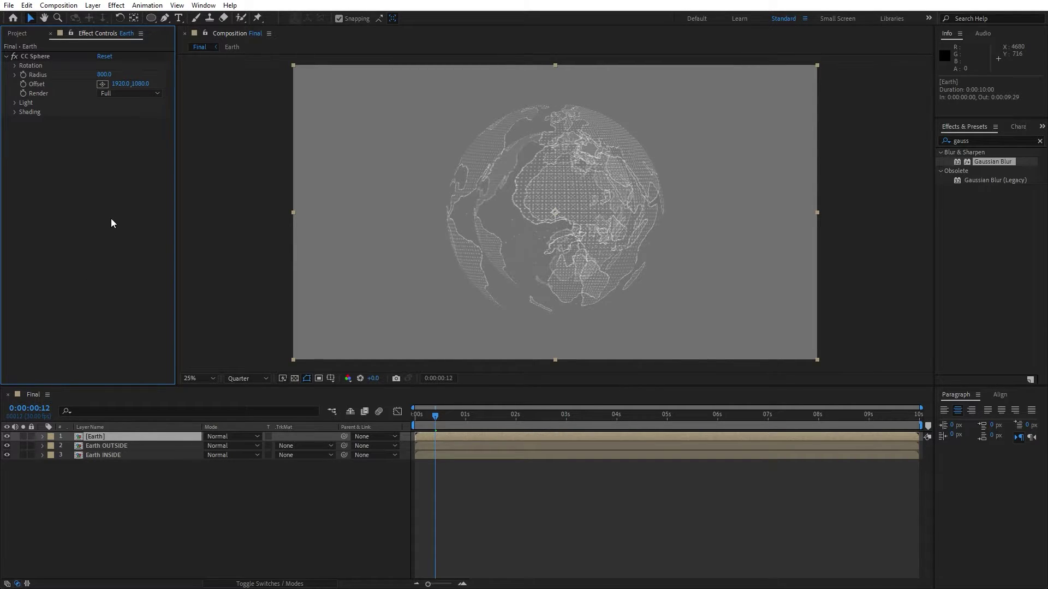
# Apply Simple Choker to the top Earth layer with a Choke Matte of 1.7
pyautogui.click(988, 140)
pyautogui.write('simple')
pyautogui.moveTo(984, 182); pyautogui.dragTo(79, 183)
pyautogui.click(103, 139)
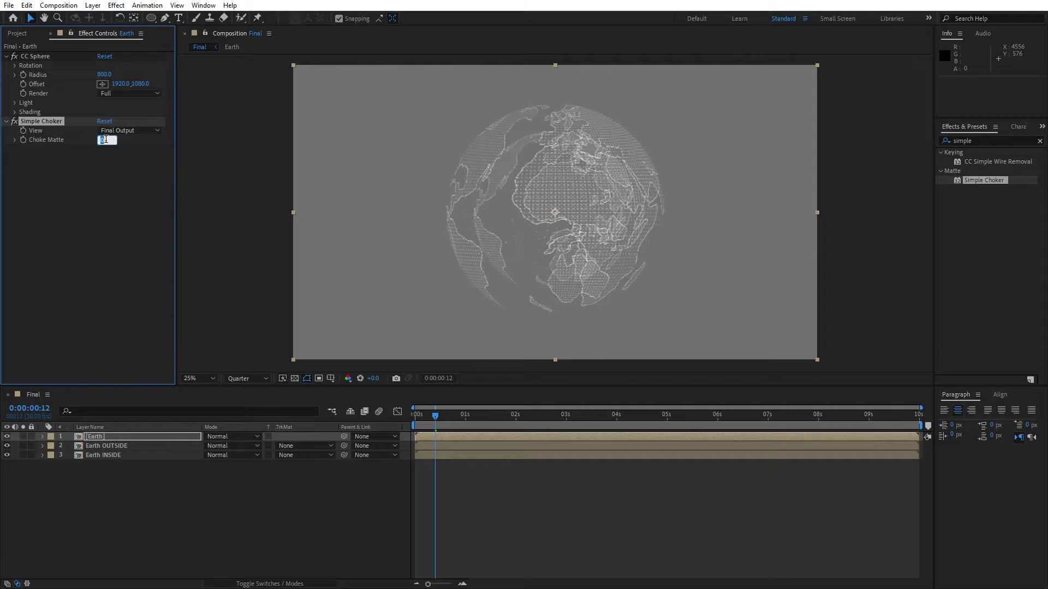
pyautogui.write('1.7')
pyautogui.press('Return')
pyautogui.click(201, 530)
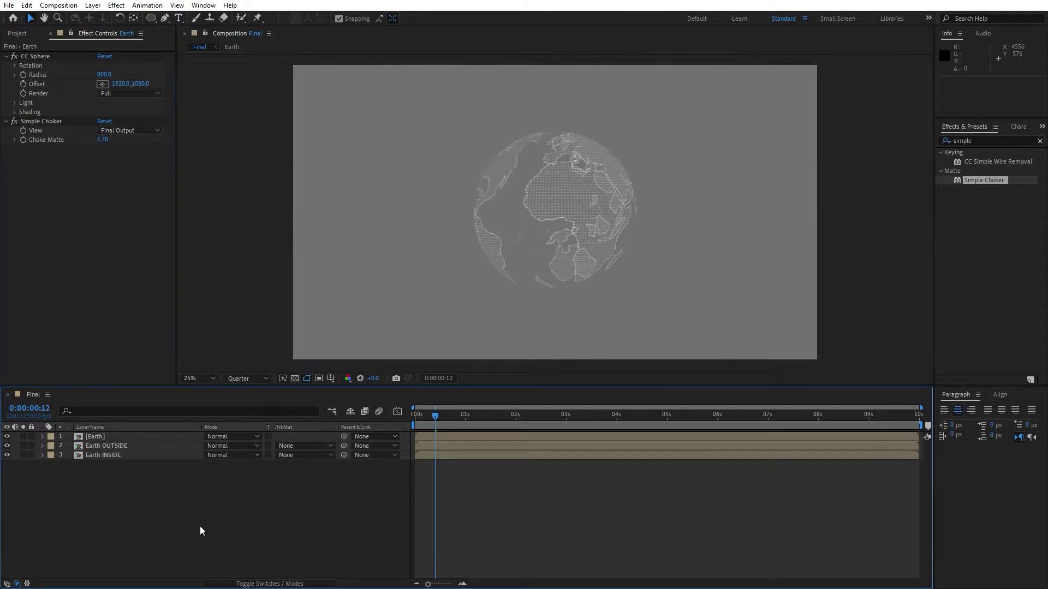
# Change the background color of the Final composition to black (000000)
pyautogui.hotkey('ctrl', 'k')
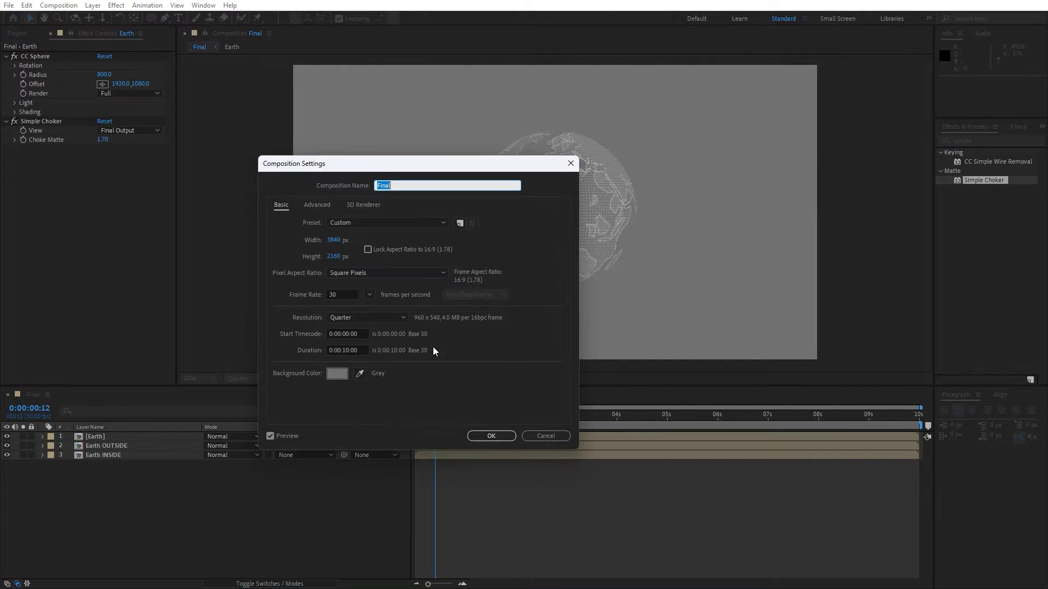
pyautogui.click(336, 374)
pyautogui.write('000000')
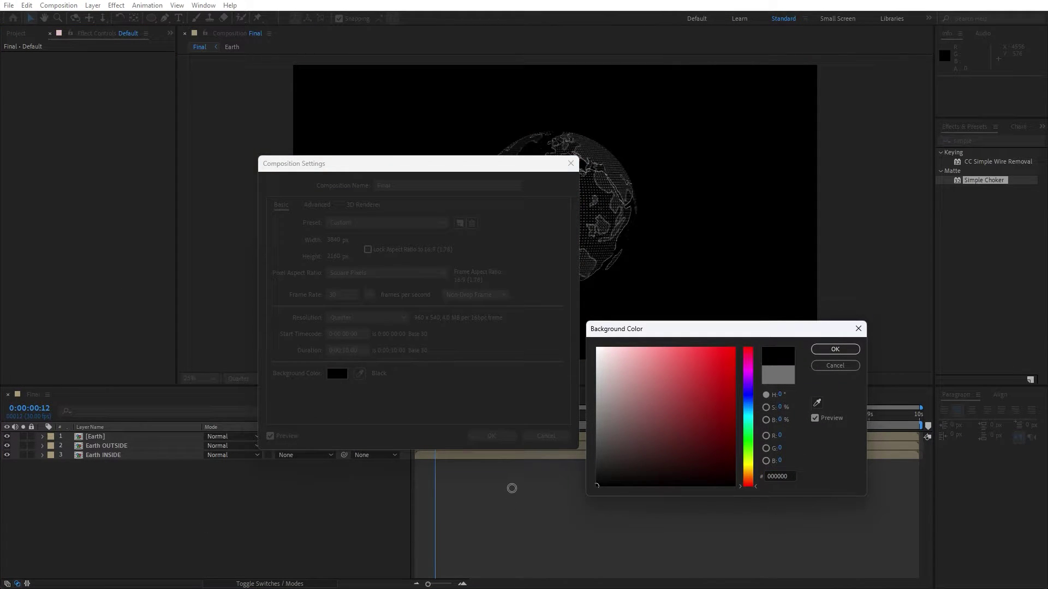
pyautogui.click(827, 351)
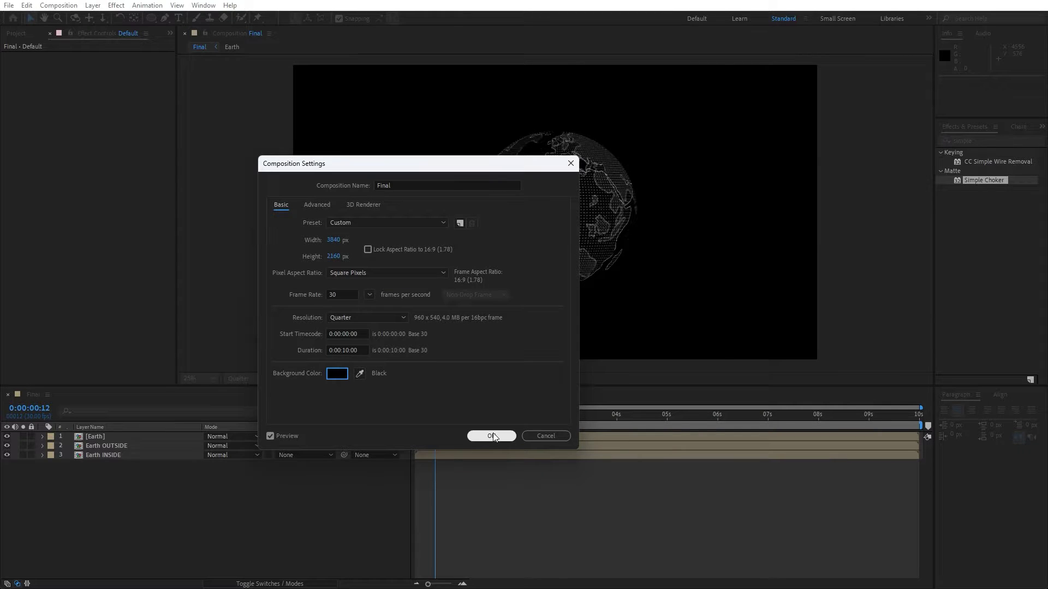
pyautogui.click(493, 436)
# Duplicate the top Earth layer and set the copy's CC Sphere Radius to 1000
pyautogui.click(114, 436)
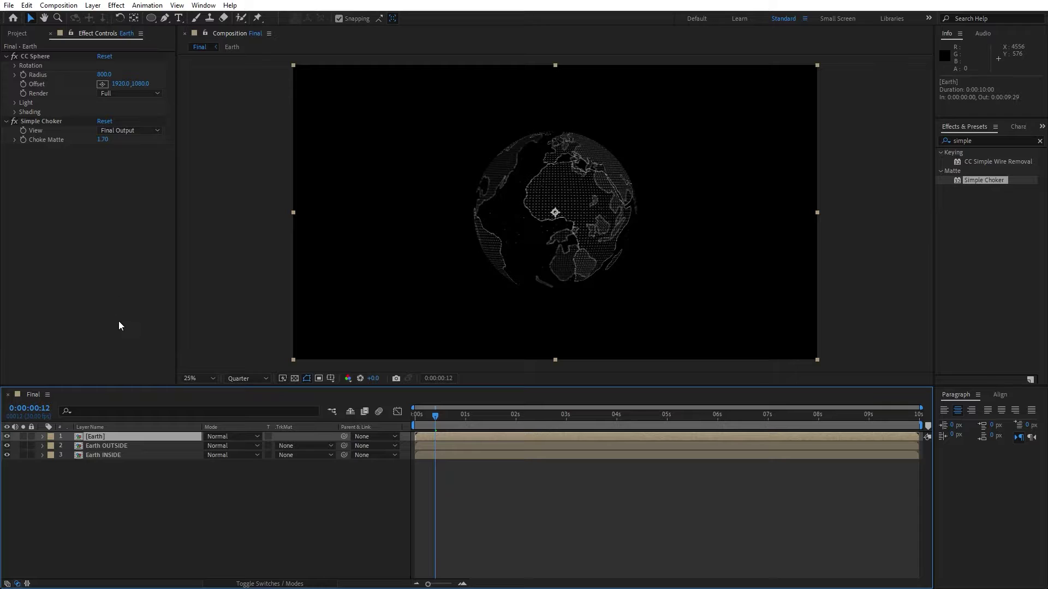
pyautogui.hotkey('ctrl', 'd')
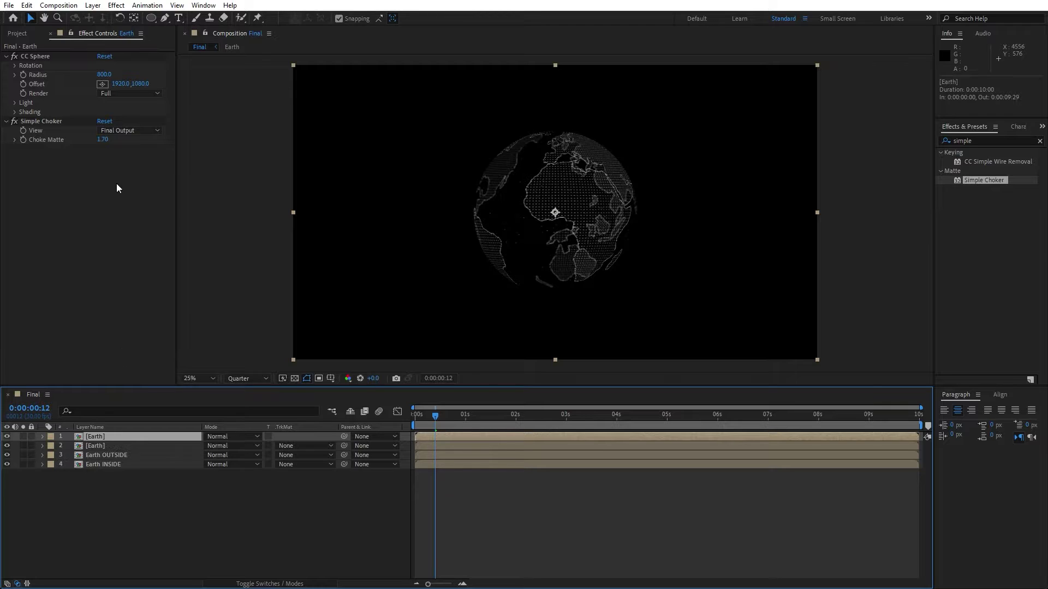
pyautogui.click(104, 75)
pyautogui.write('1000')
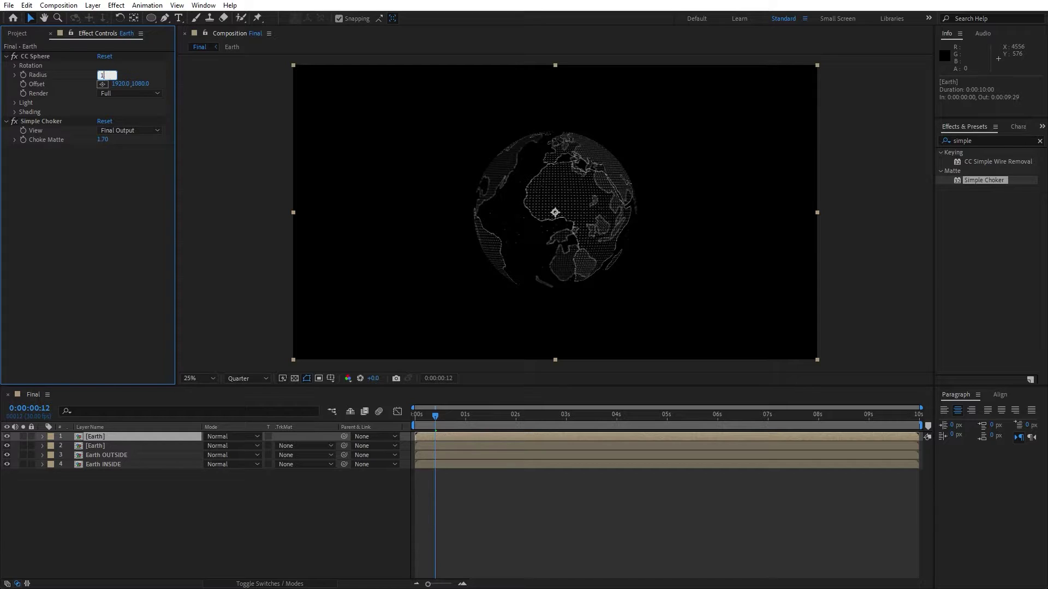
pyautogui.click(179, 473)
# Set the preview resolution to Half, play back the globe's rotation and park the playhead at 0:00:01:01
pyautogui.press('.')
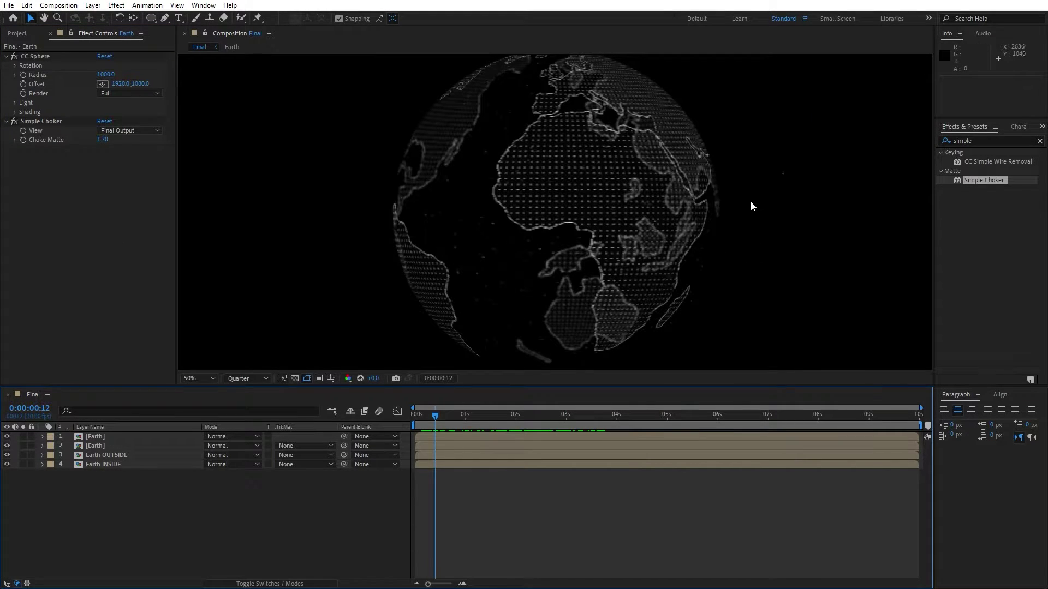
pyautogui.press(',')
pyautogui.click(247, 379)
pyautogui.click(252, 415)
pyautogui.moveTo(434, 421); pyautogui.dragTo(470, 420)
pyautogui.press('space')
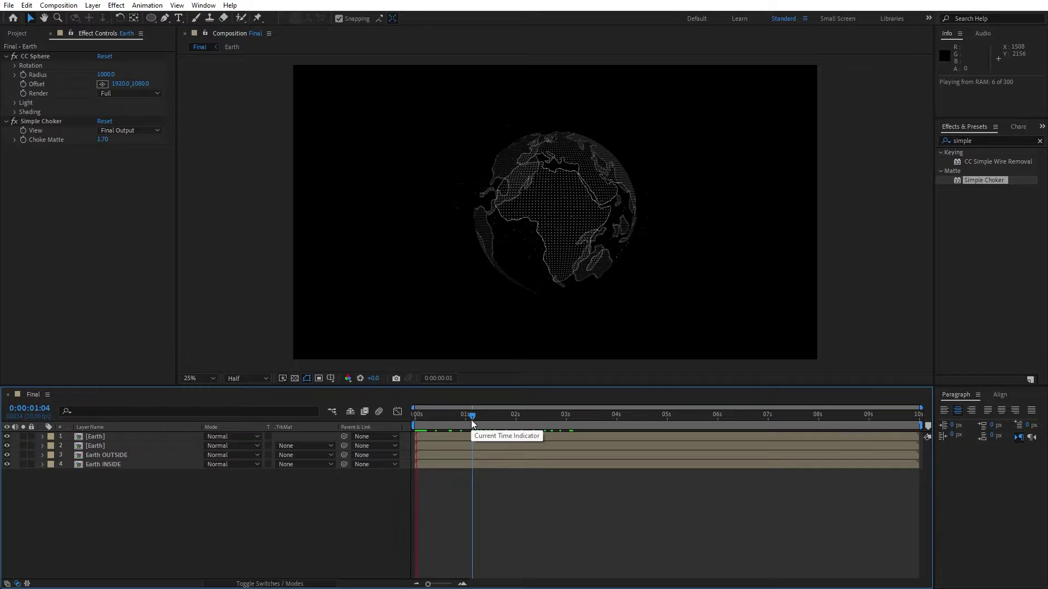
pyautogui.click(467, 415)
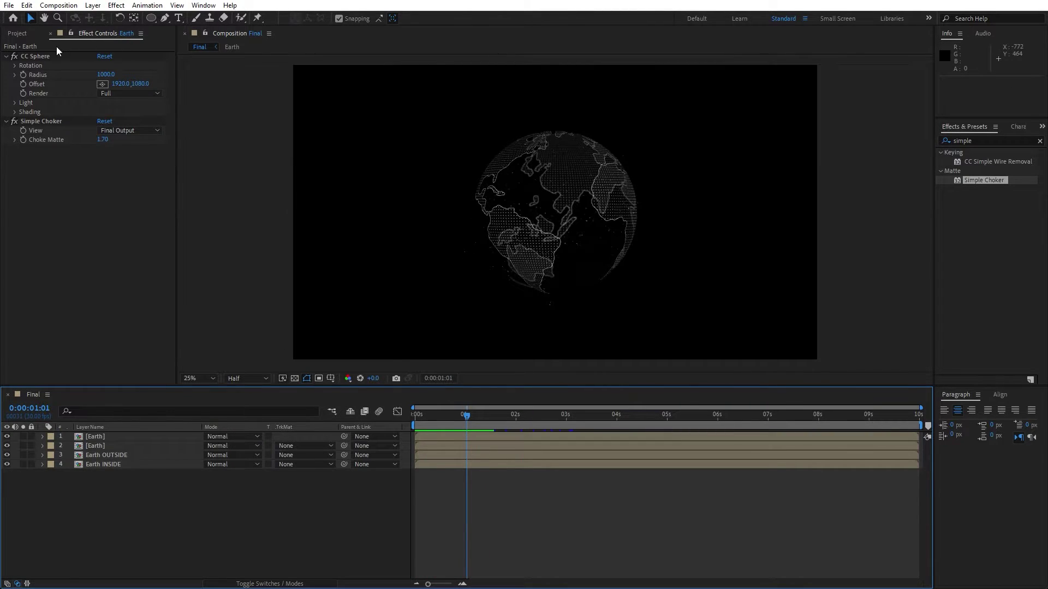
# Create a new adjustment layer above the Earth layers and name it Hue
pyautogui.click(50, 34)
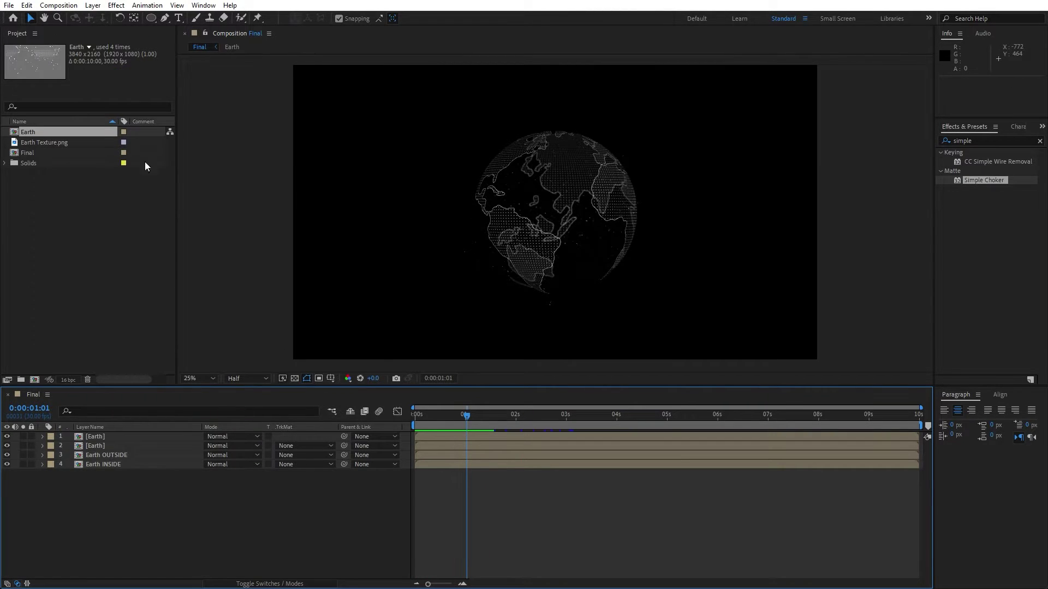
pyautogui.rightClick(164, 506)
pyautogui.moveTo(216, 374)
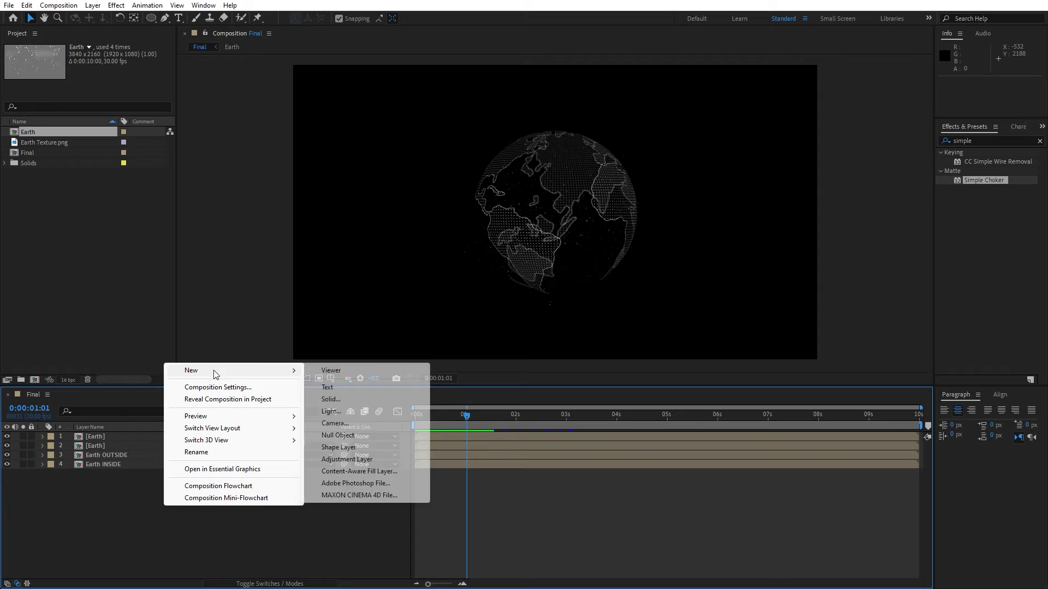
pyautogui.click(369, 459)
pyautogui.press('Return')
pyautogui.write('Hue')
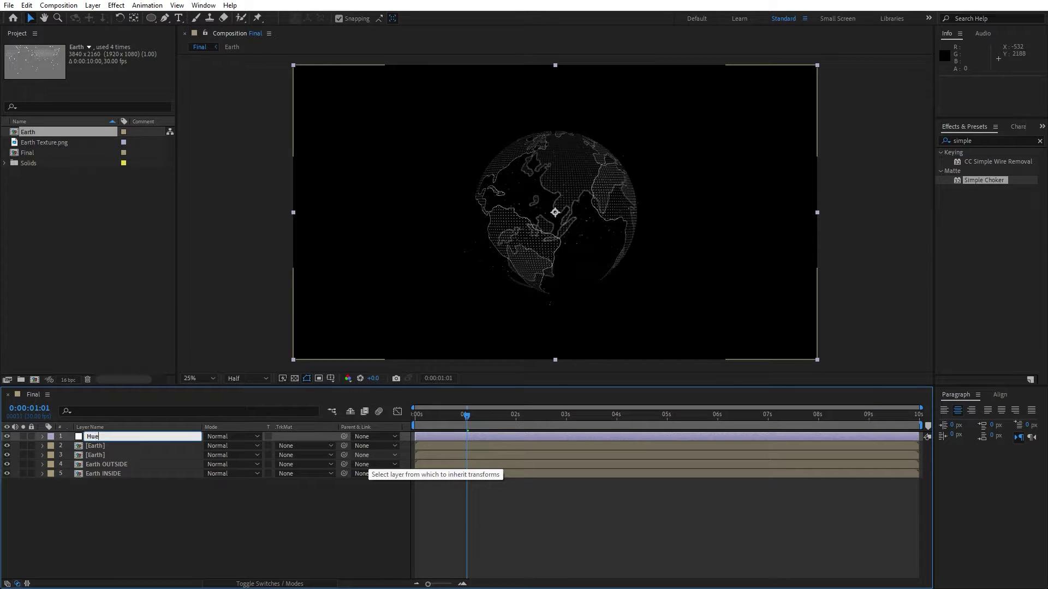
pyautogui.click(335, 484)
# Apply the Hue/Saturation effect to the Hue adjustment layer and enable Colorize
pyautogui.click(123, 437)
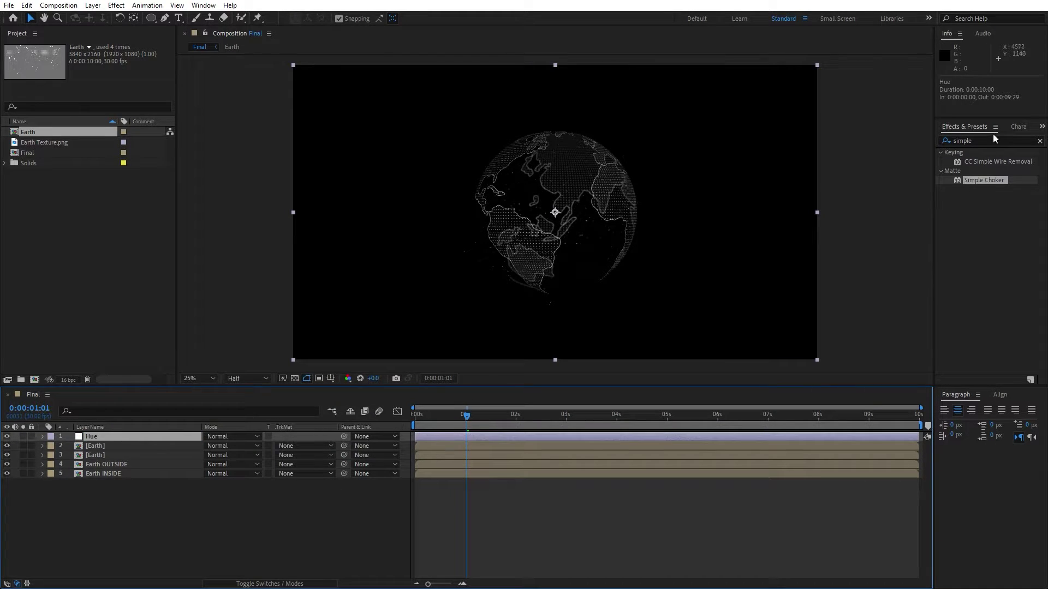
pyautogui.hotkey('ctrl', '5')
pyautogui.write('hue')
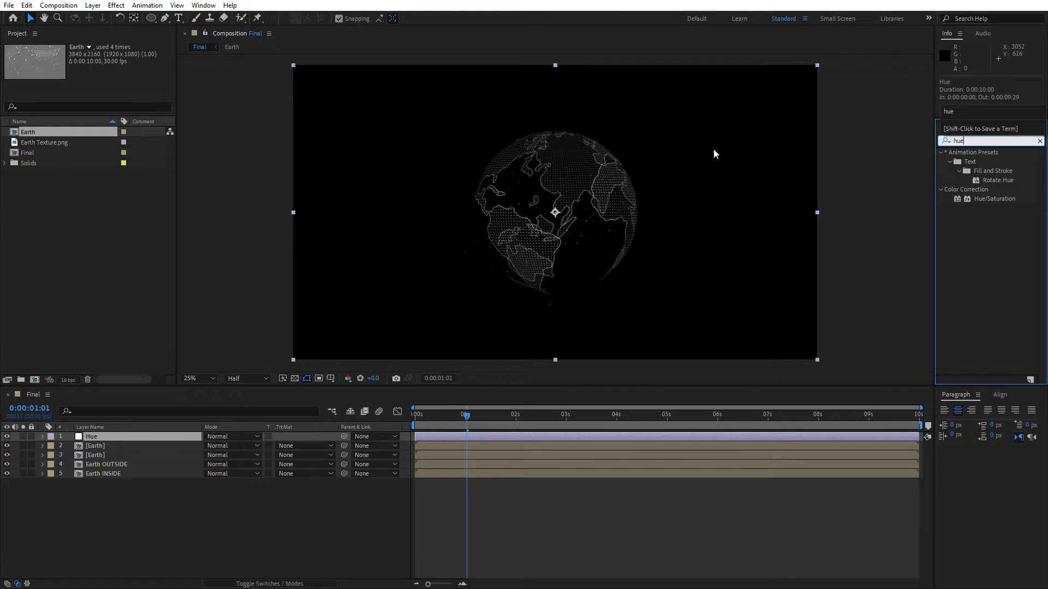
pyautogui.moveTo(988, 200); pyautogui.dragTo(99, 436)
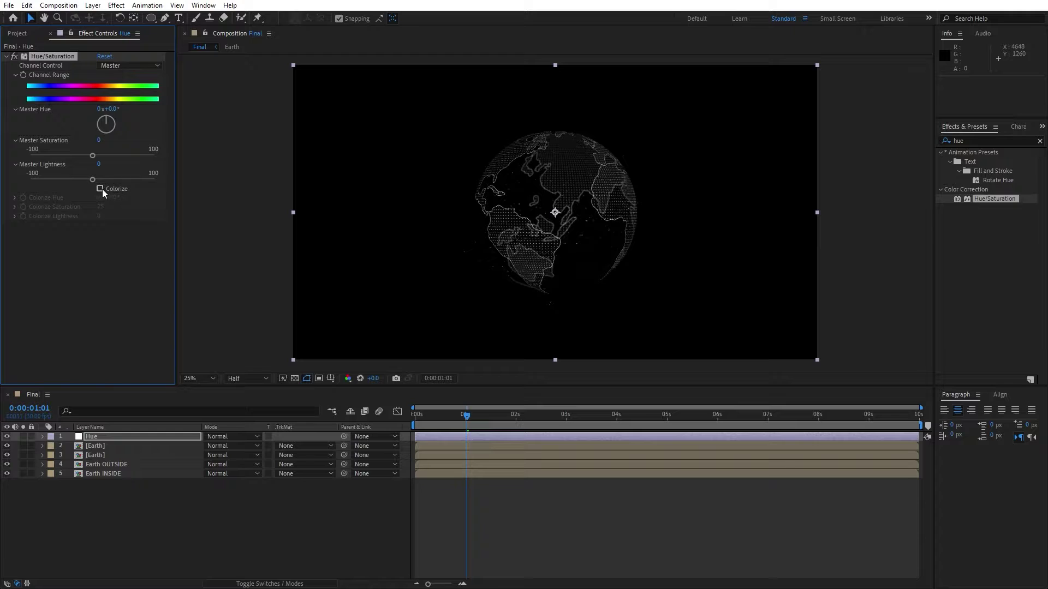
pyautogui.click(103, 188)
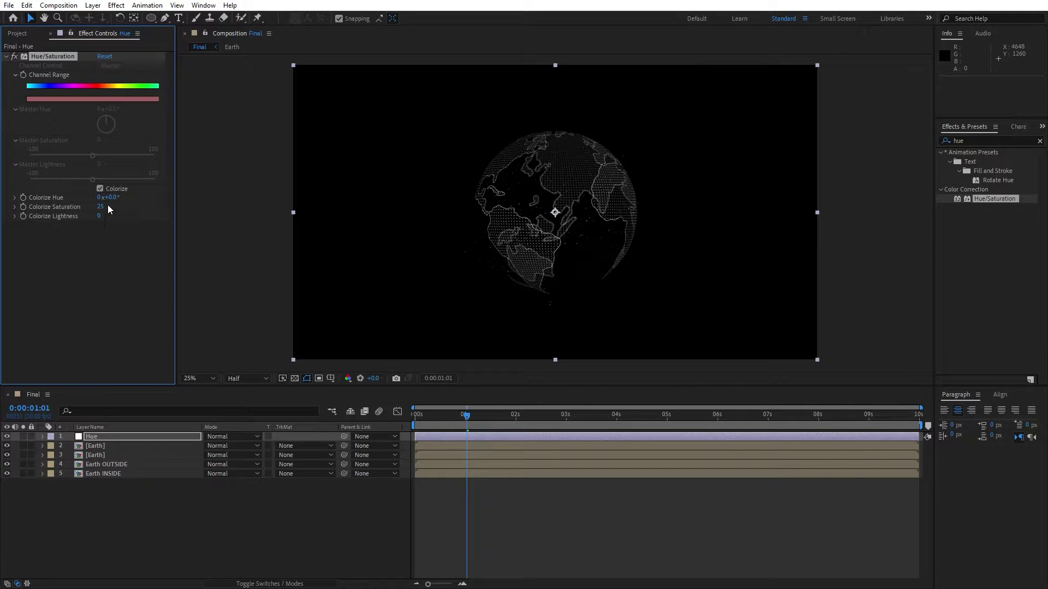
# Set Colorize Hue to 140°, Colorize Saturation to 100 and Colorize Lightness to -50, then deselect the Hue layer
pyautogui.click(110, 197)
pyautogui.write('140')
pyautogui.press('Return')
pyautogui.click(100, 207)
pyautogui.write('100')
pyautogui.press('Return')
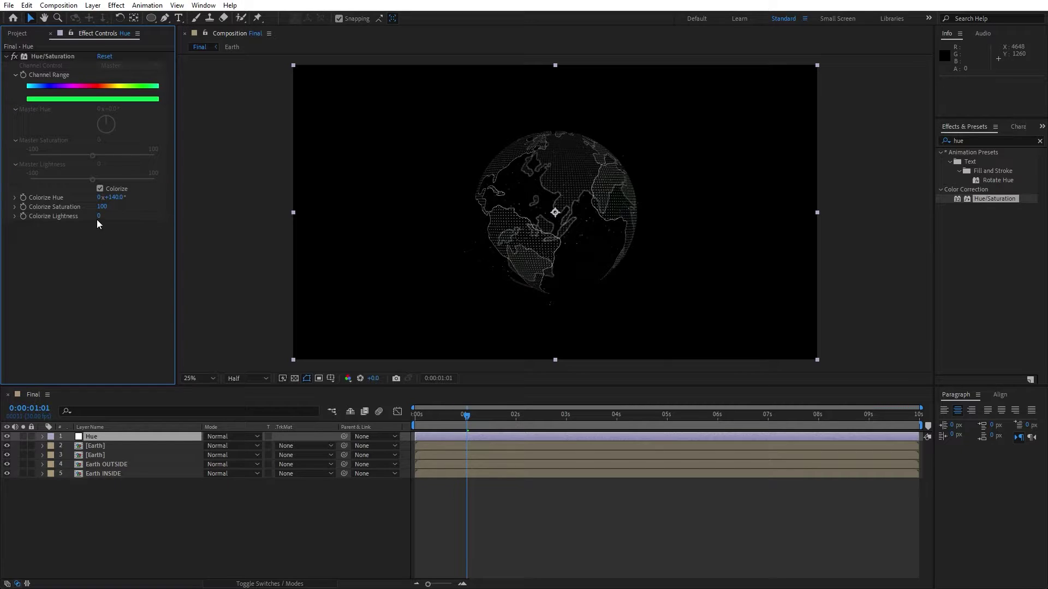
pyautogui.write('-50')
pyautogui.press('Return')
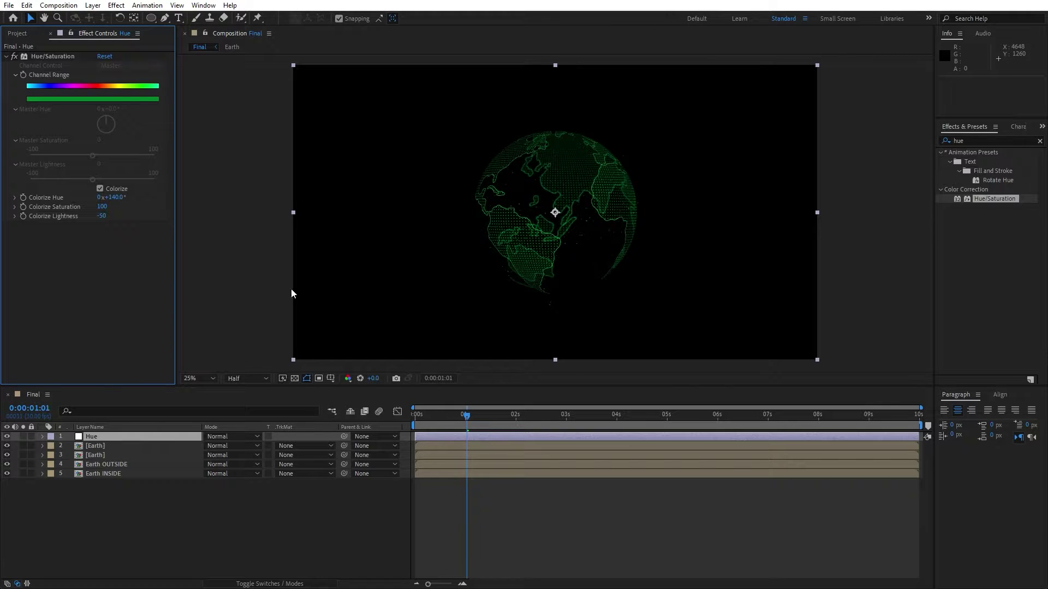
pyautogui.click(218, 523)
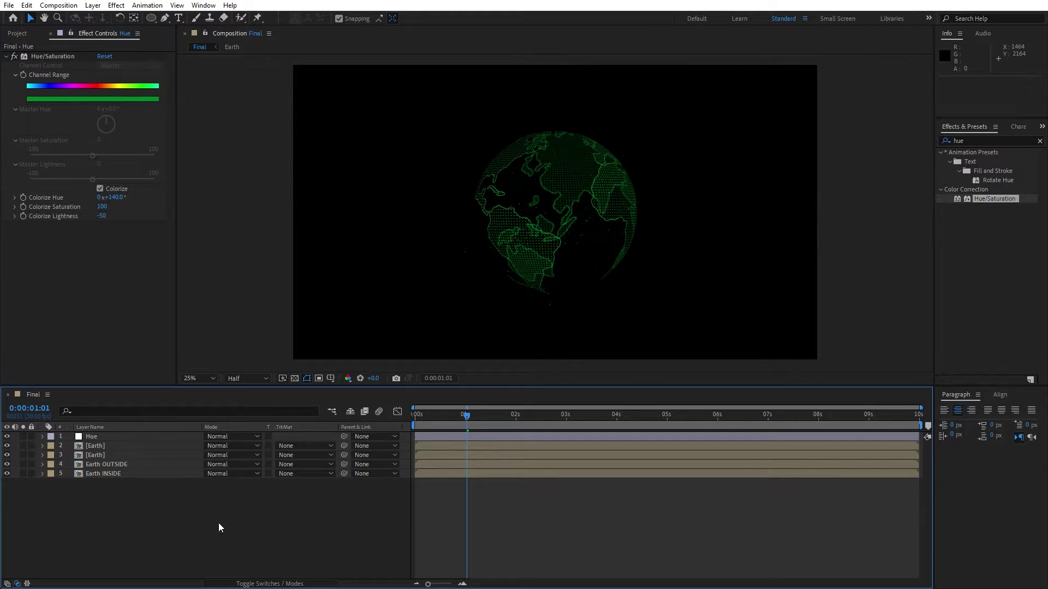
# Create a new adjustment layer above the Hue layer and name it Glow
pyautogui.rightClick(211, 520)
pyautogui.moveTo(248, 385)
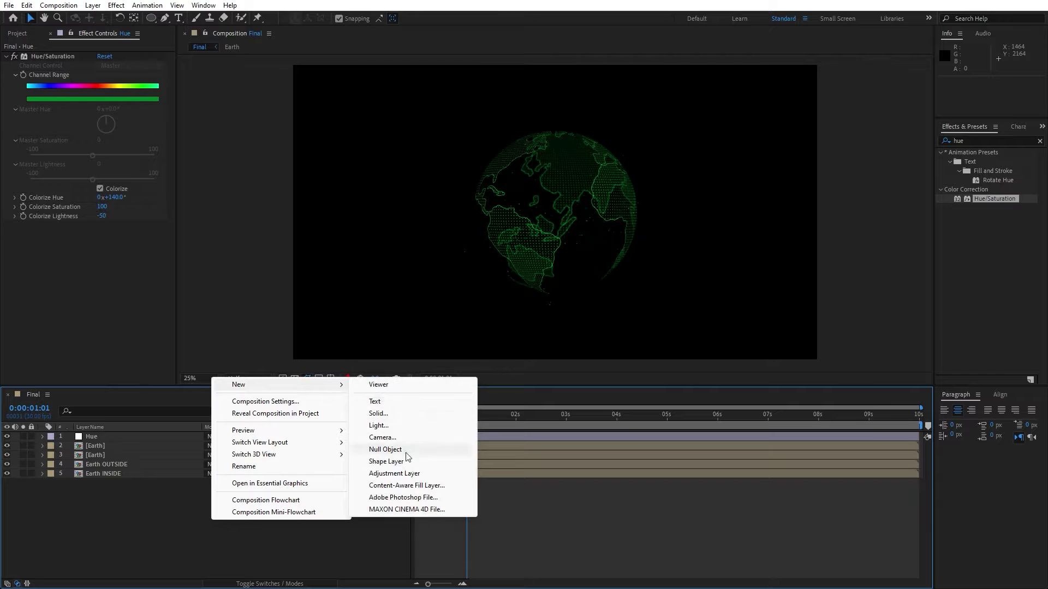
pyautogui.click(409, 474)
pyautogui.press('Return')
pyautogui.write('Glow')
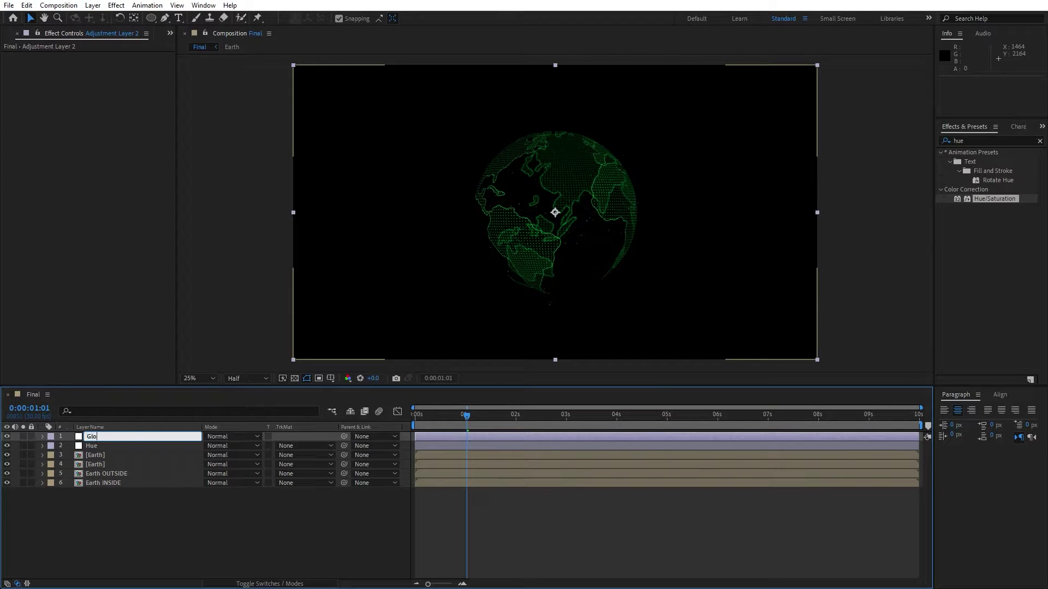
pyautogui.click(166, 553)
# Apply the Stylize Glow effect to the Glow adjustment layer
pyautogui.click(115, 437)
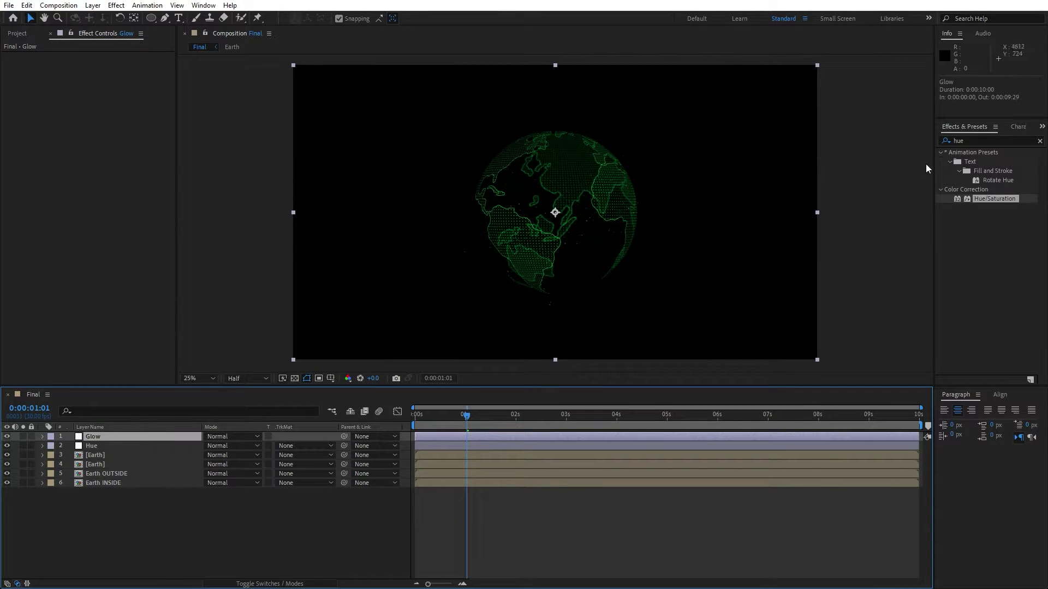
pyautogui.click(985, 140)
pyautogui.write('glow')
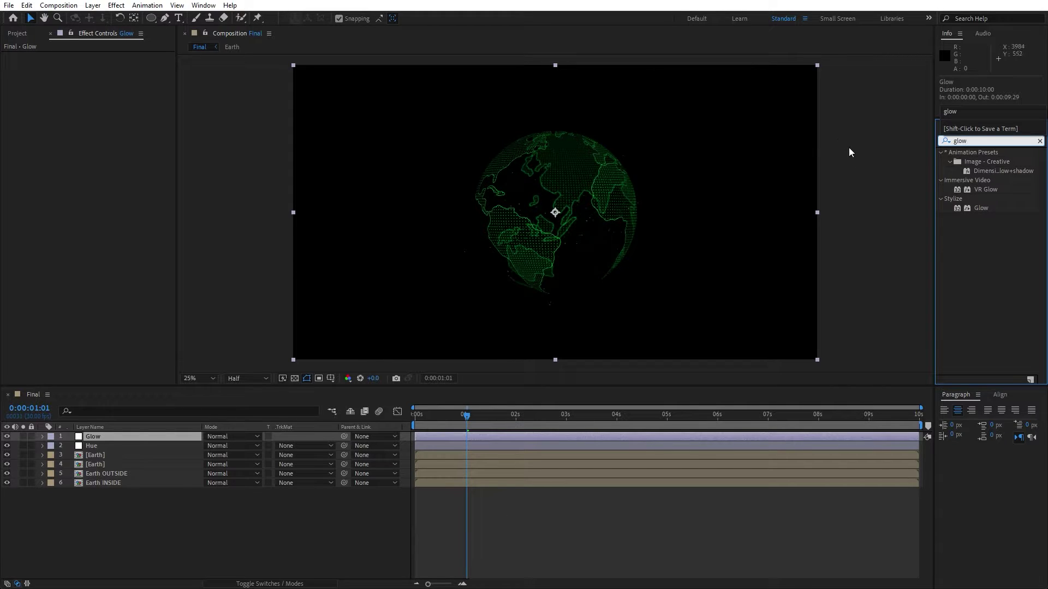
pyautogui.moveTo(985, 204); pyautogui.dragTo(109, 438)
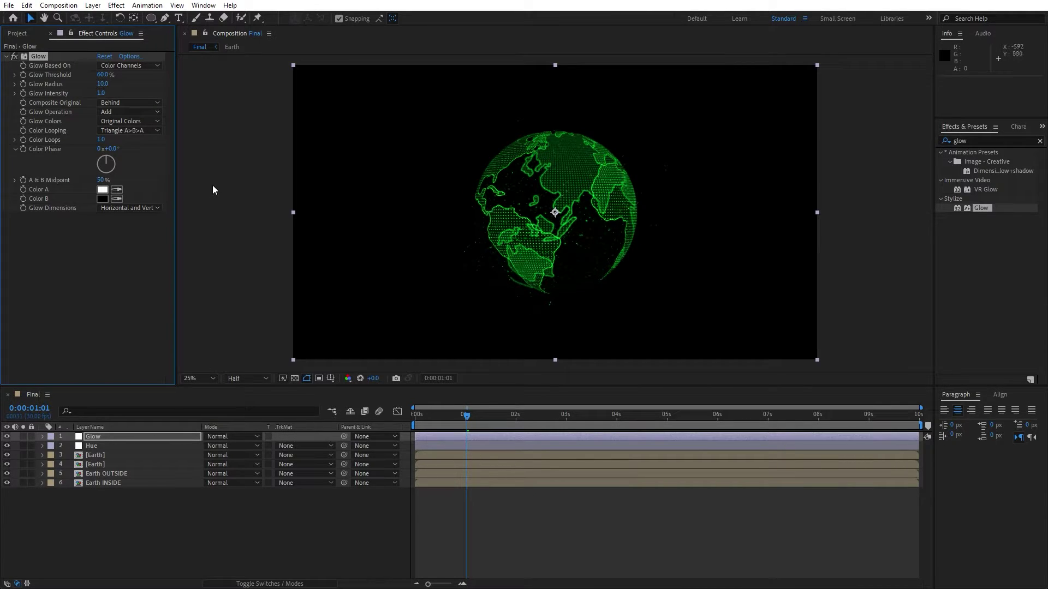
# Set the Glow Radius to 150 and scrub the timeline to 0:00:03:00 to check the glow
pyautogui.hotkey('ctrl', 'z')
pyautogui.click(102, 84)
pyautogui.write('150')
pyautogui.press('Return')
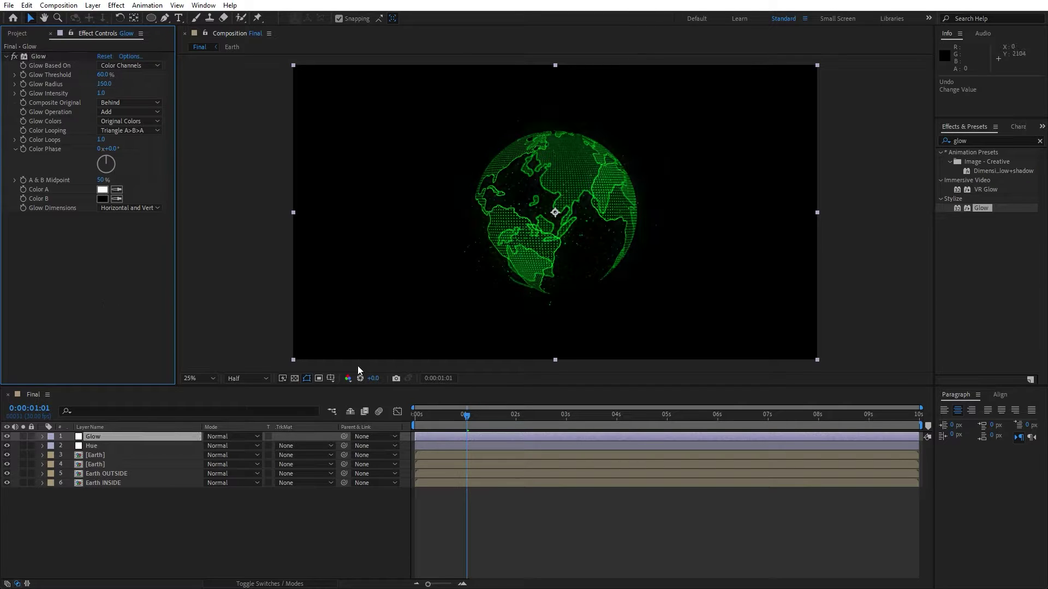
pyautogui.moveTo(463, 416); pyautogui.dragTo(568, 417)
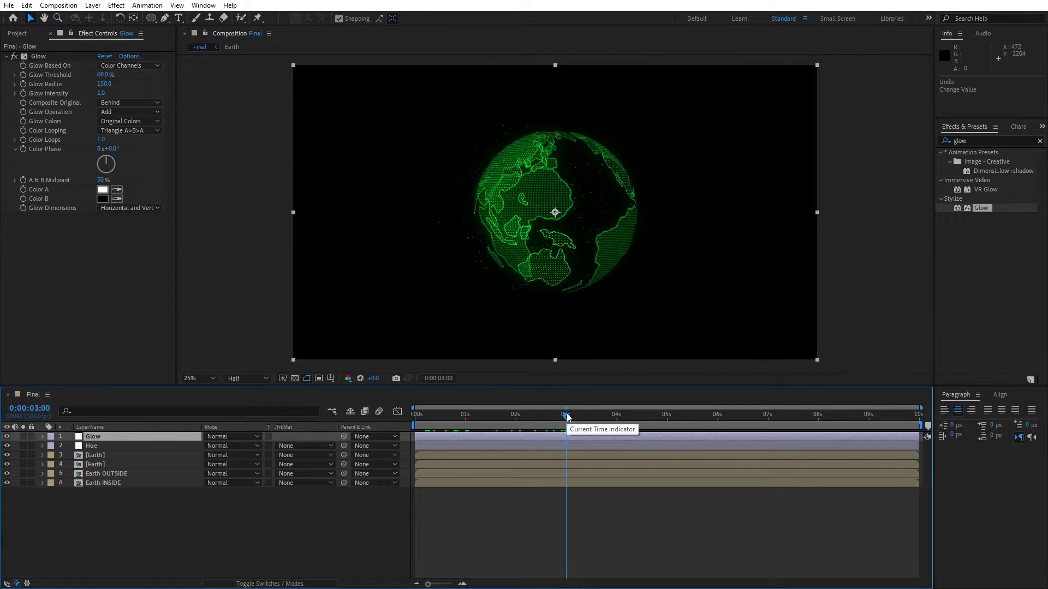
# Pre-compose all six layers of the Final composition into a new composition named Earth + Elements
pyautogui.click(50, 34)
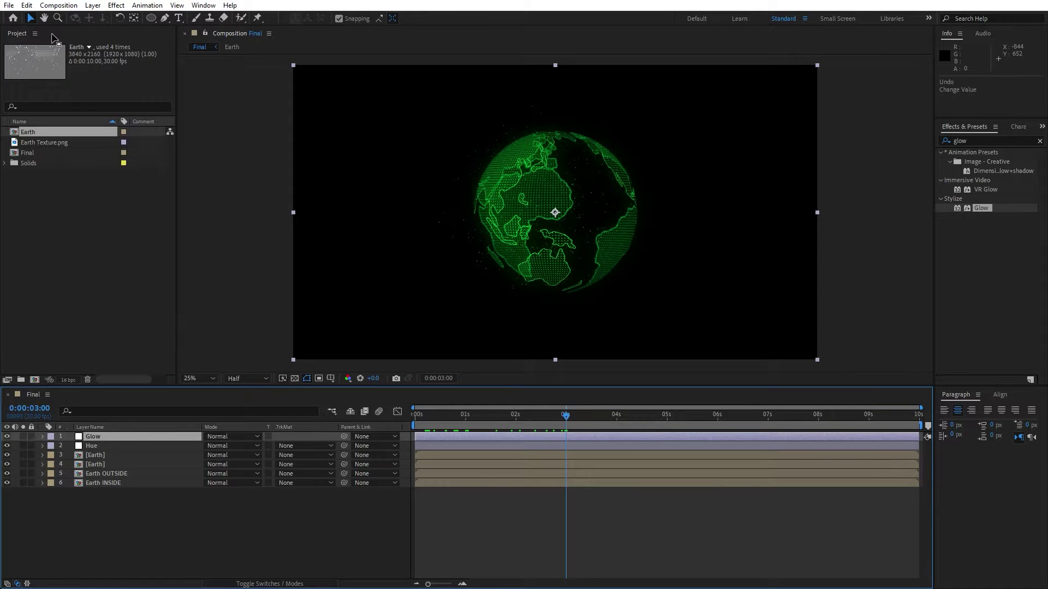
pyautogui.click(123, 531)
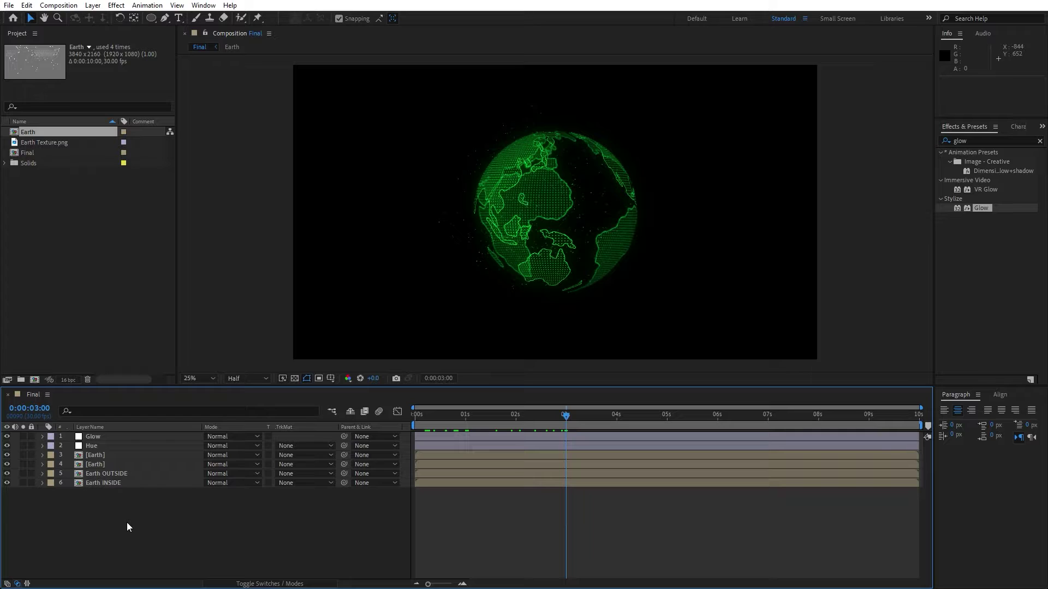
pyautogui.moveTo(120, 535); pyautogui.dragTo(117, 433)
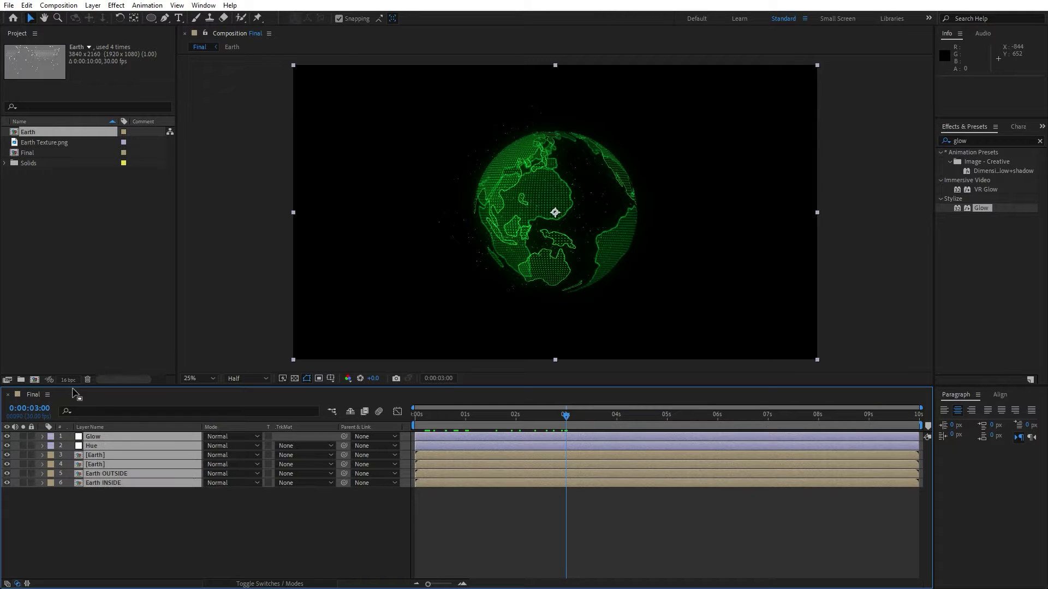
pyautogui.rightClick(117, 479)
pyautogui.click(191, 407)
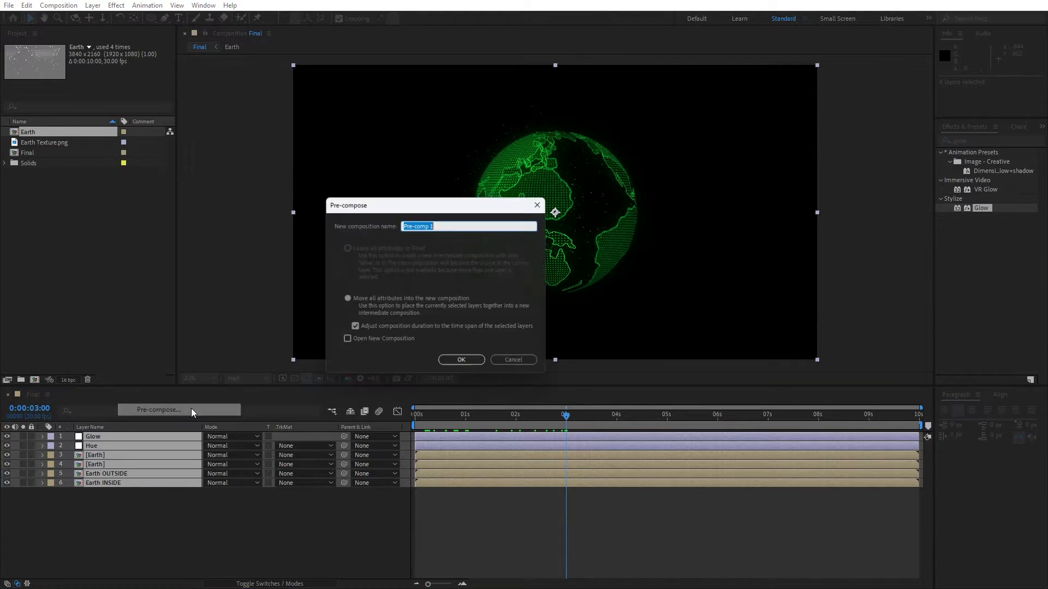
pyautogui.write('Earth +')
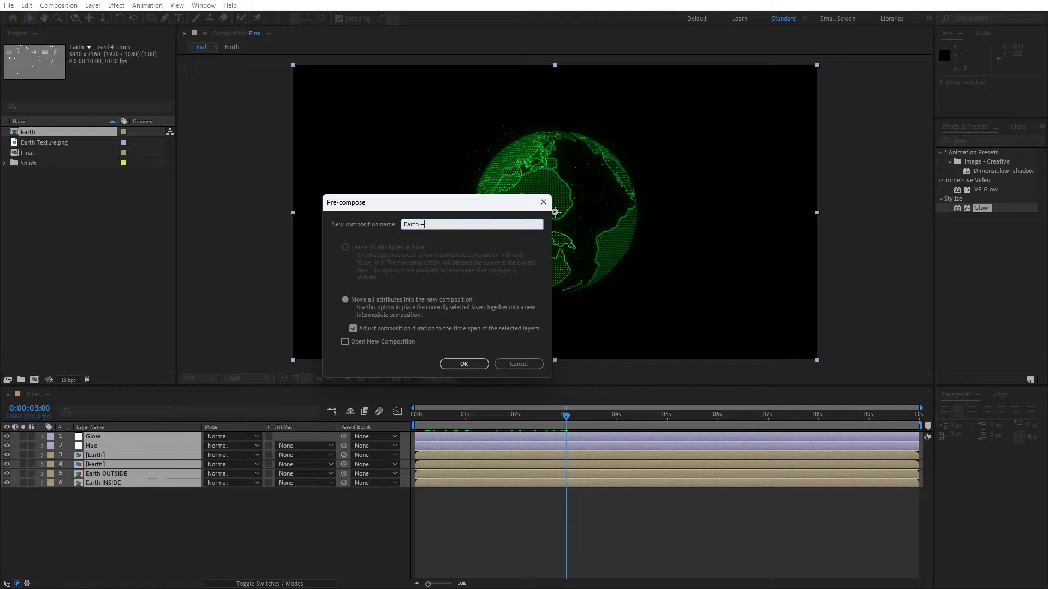
pyautogui.write(' Elemen')
pyautogui.click(455, 365)
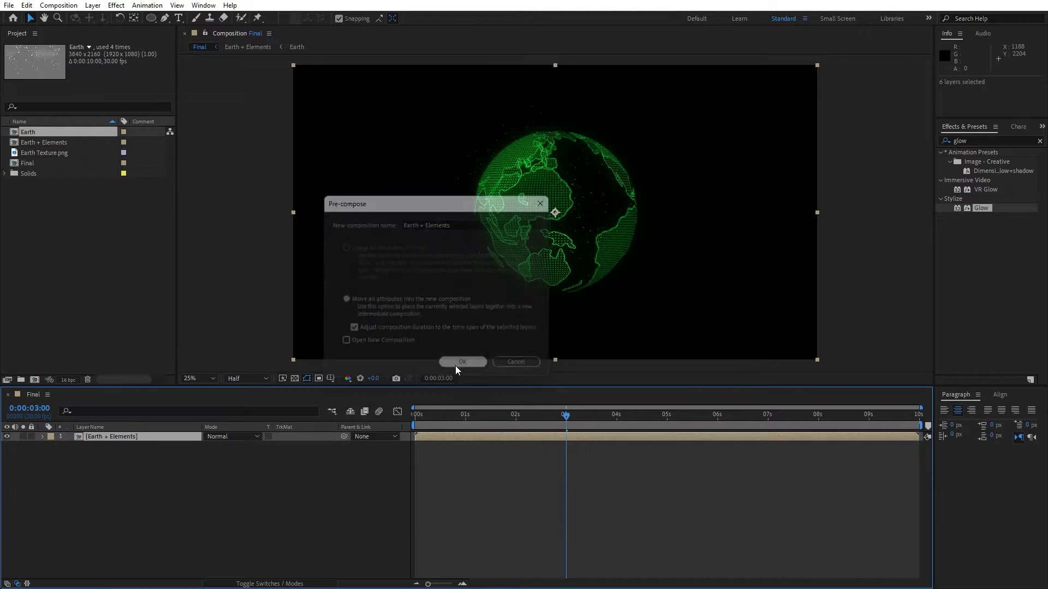
# Apply the Tritone effect to the Earth + Elements layer
pyautogui.click(248, 503)
pyautogui.click(124, 437)
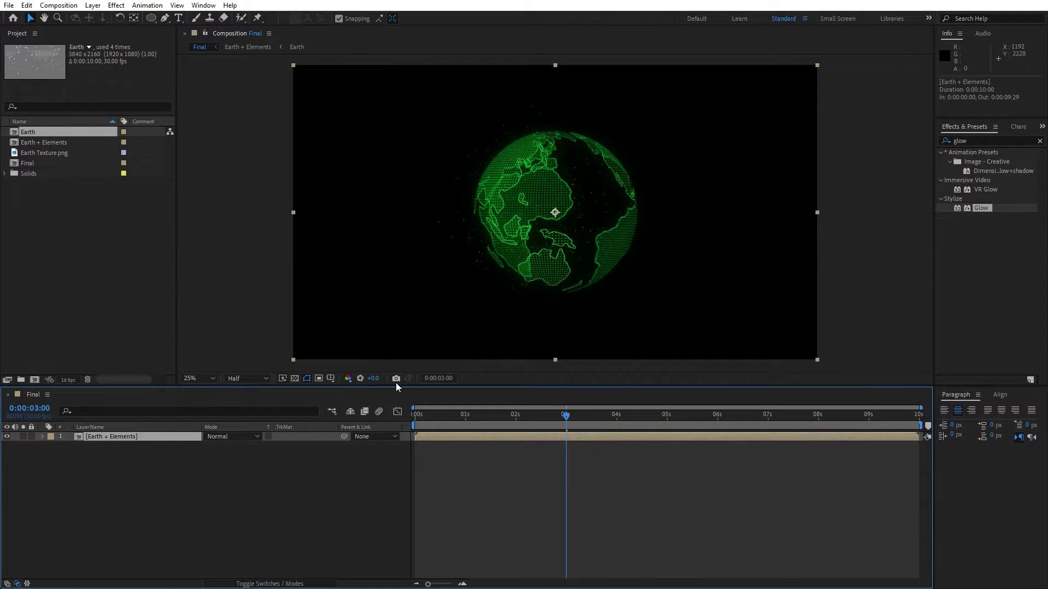
pyautogui.hotkey('ctrl', '5')
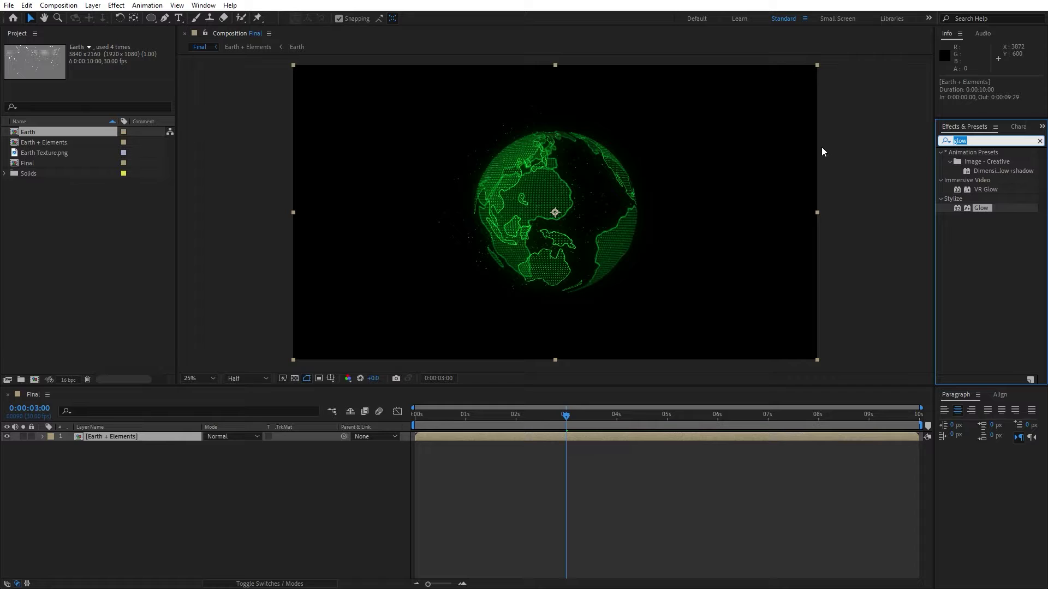
pyautogui.write('trito')
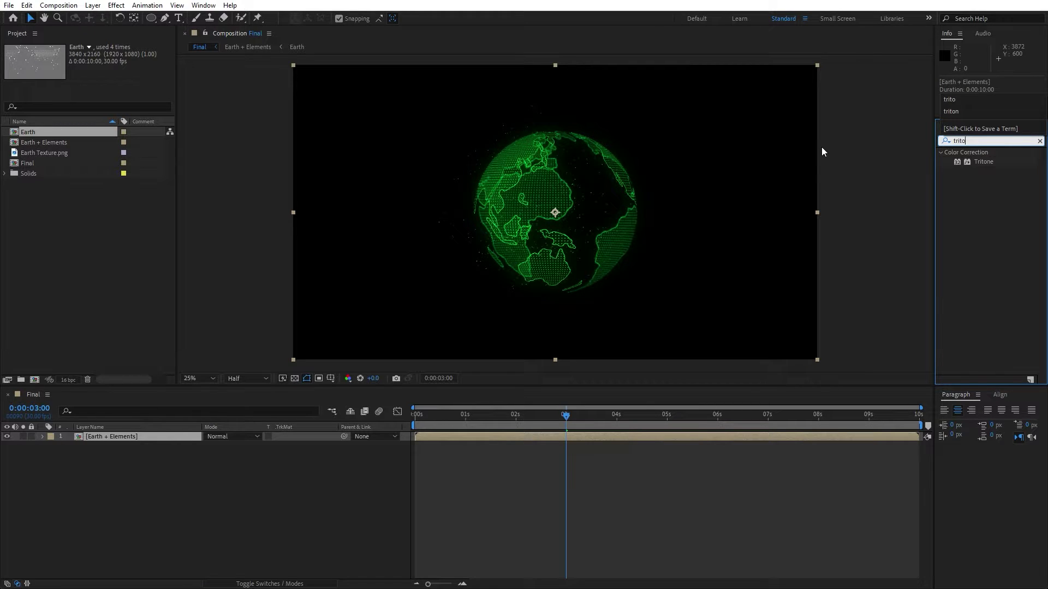
pyautogui.moveTo(973, 162); pyautogui.dragTo(126, 436)
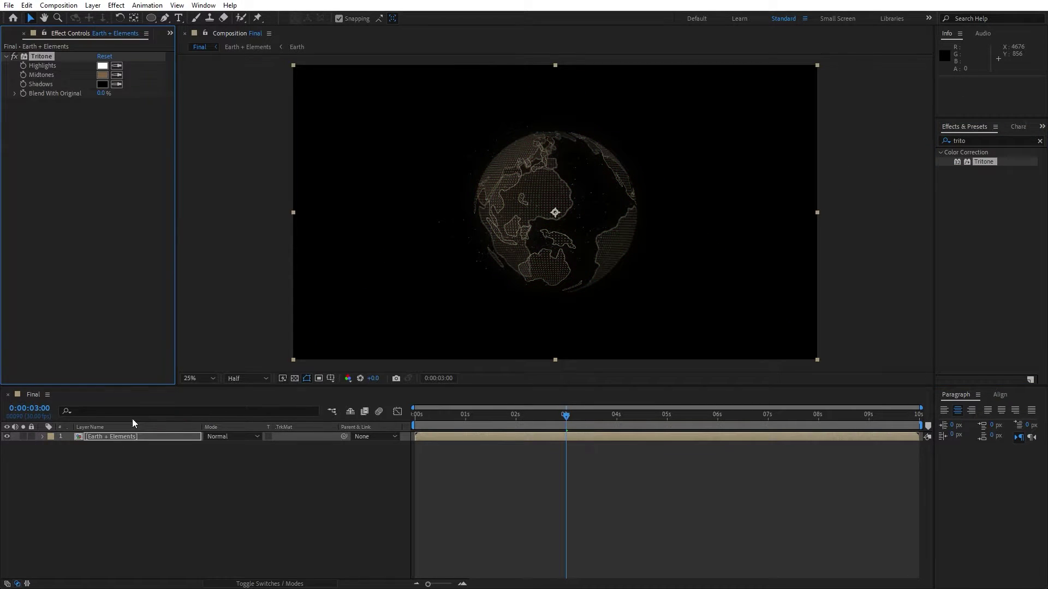
# Set the Tritone Midtones color to pure red, FF0000
pyautogui.click(102, 74)
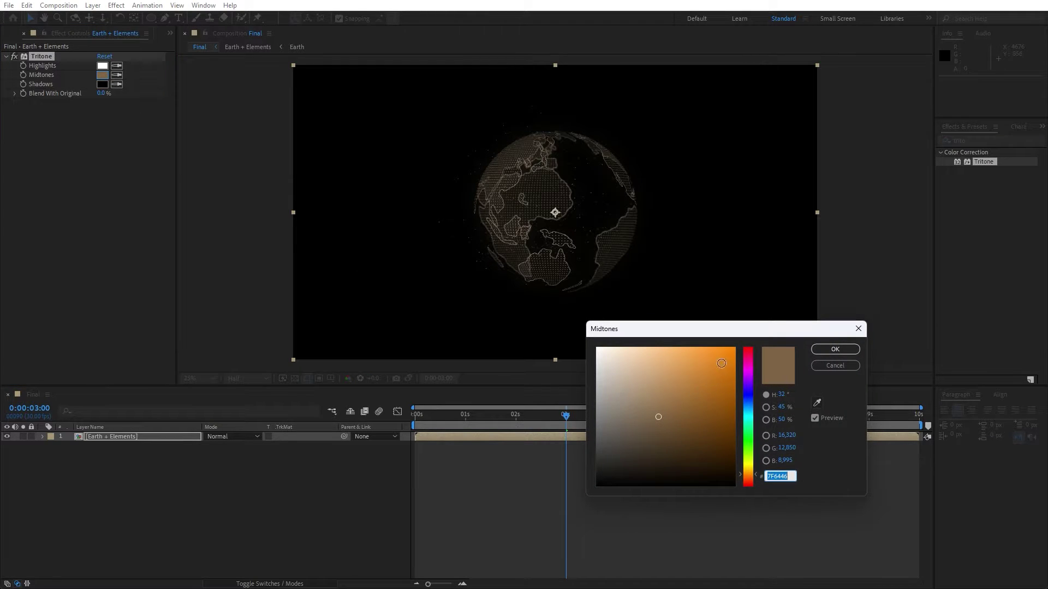
pyautogui.click(748, 360)
pyautogui.moveTo(747, 360); pyautogui.dragTo(748, 350)
pyautogui.moveTo(719, 397)
pyautogui.mouseDown()
pyautogui.moveTo(756, 331)
pyautogui.moveTo(749, 345)
pyautogui.mouseUp()
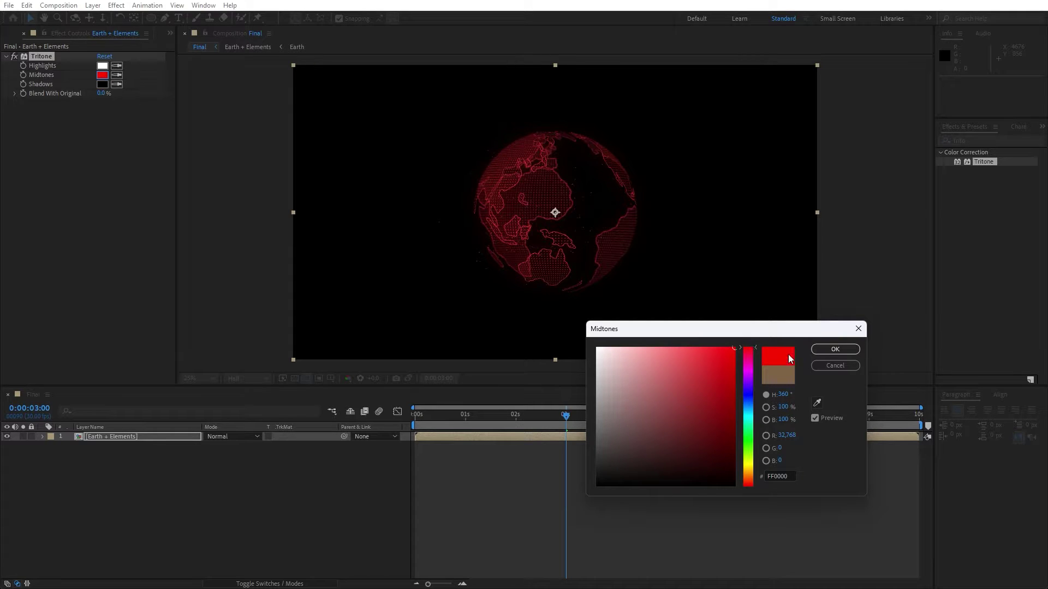
pyautogui.click(831, 350)
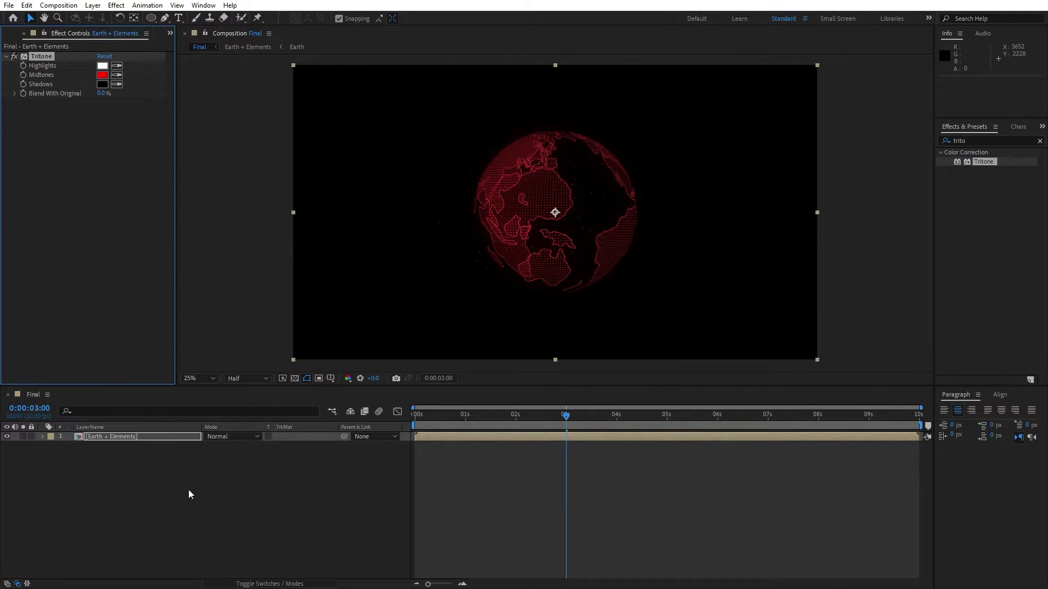
# Duplicate the Earth + Elements layer twice to stack three copies
pyautogui.click(123, 436)
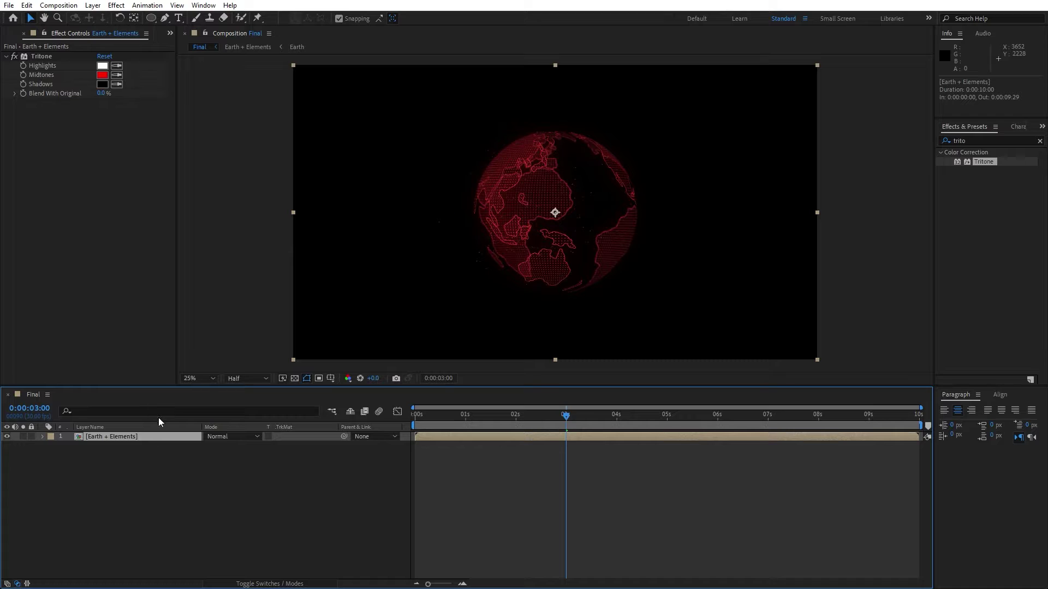
pyautogui.hotkey('ctrl', 'd')
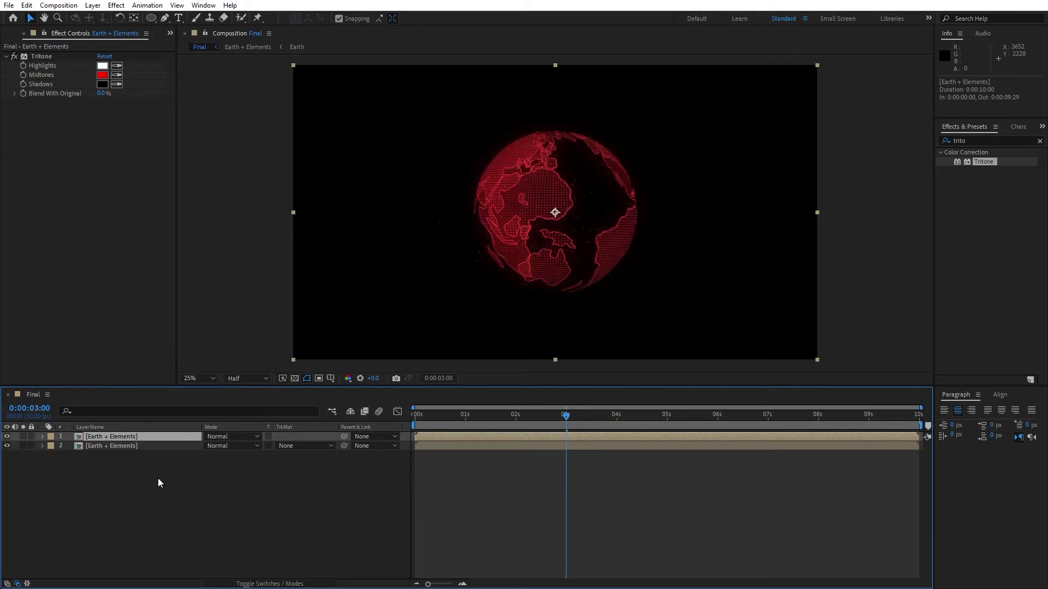
pyautogui.hotkey('ctrl', 'd')
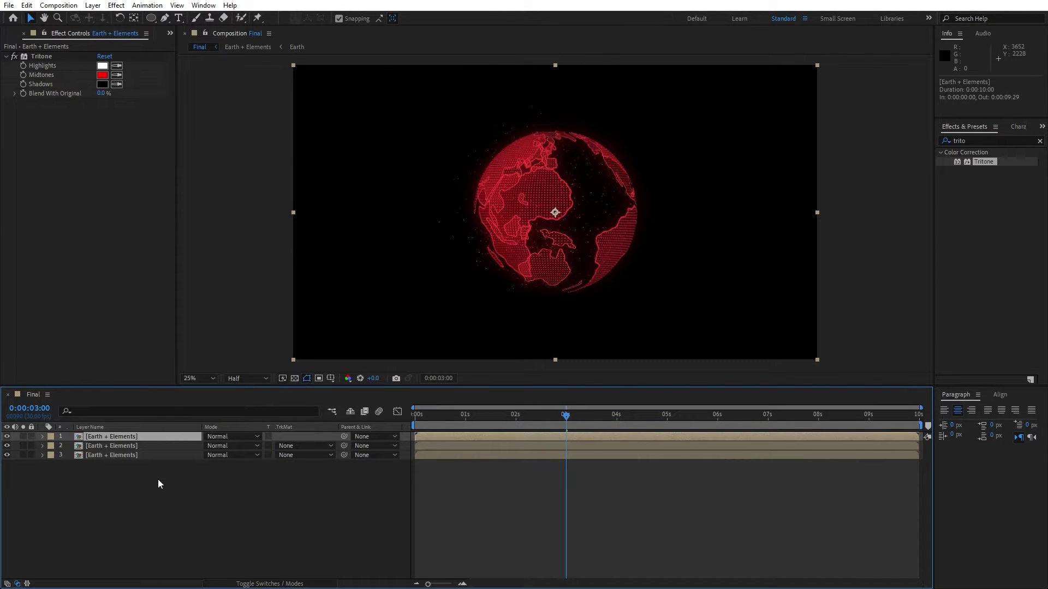
# Scale the bottommost Earth + Elements copy to 325% and scrub the timeline to check it
pyautogui.click(115, 456)
pyautogui.press('s')
pyautogui.click(221, 464)
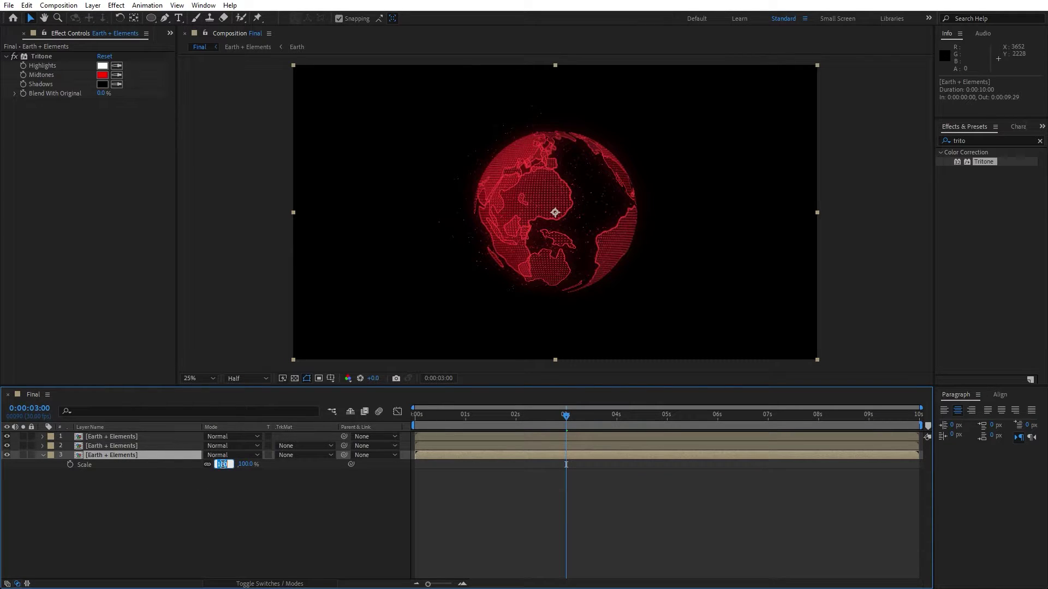
pyautogui.write('325')
pyautogui.click(211, 517)
pyautogui.moveTo(470, 415); pyautogui.dragTo(577, 423)
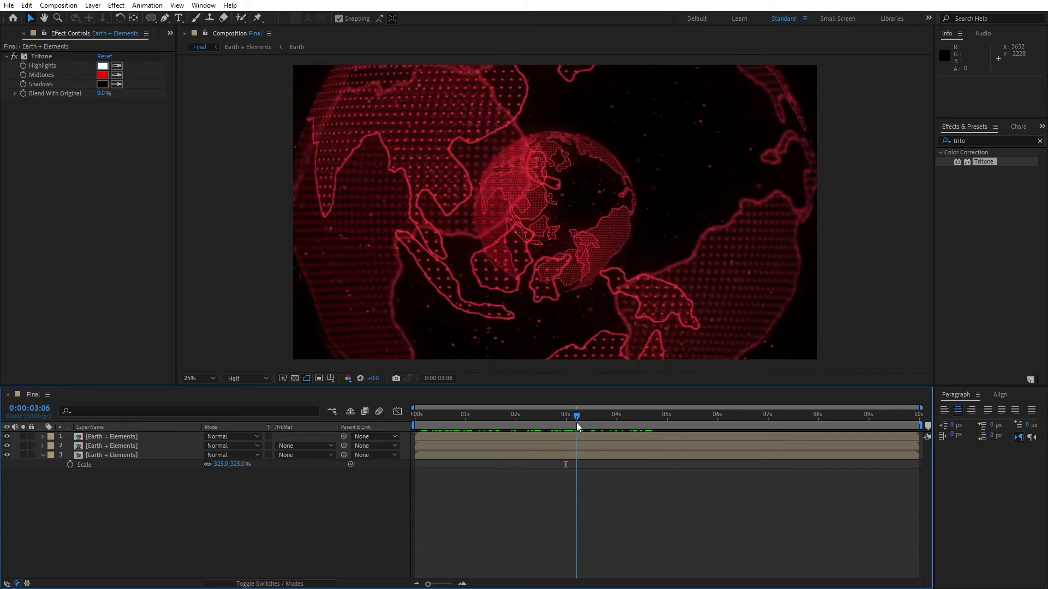
# Set the bottommost Earth + Elements copy's Opacity to 20% and preview the animation
pyautogui.click(121, 459)
pyautogui.press('t')
pyautogui.click(42, 455)
pyautogui.click(42, 456)
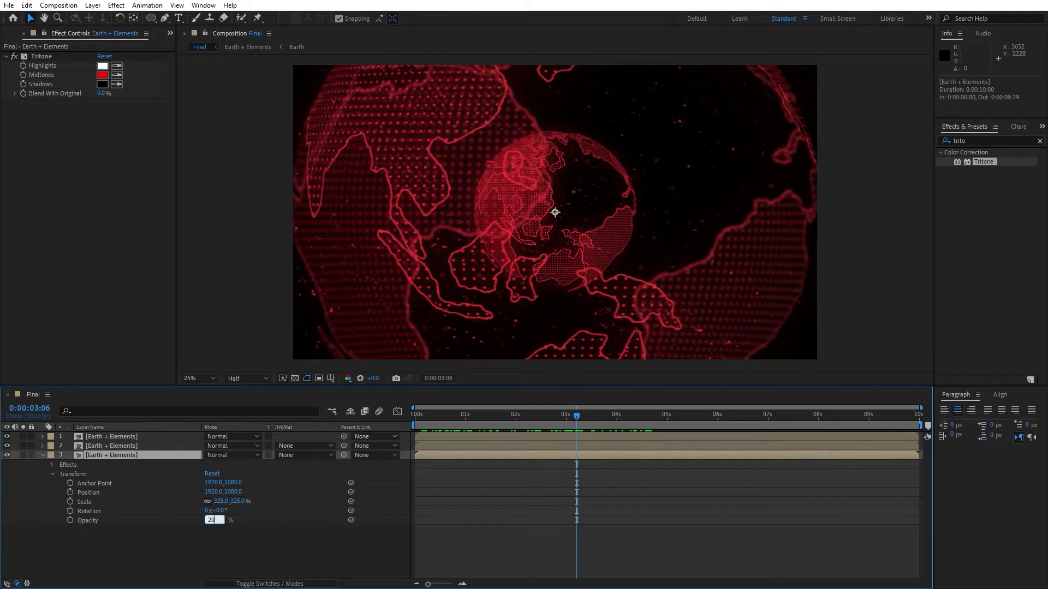
pyautogui.click(383, 466)
pyautogui.moveTo(519, 423); pyautogui.dragTo(620, 418)
pyautogui.click(43, 454)
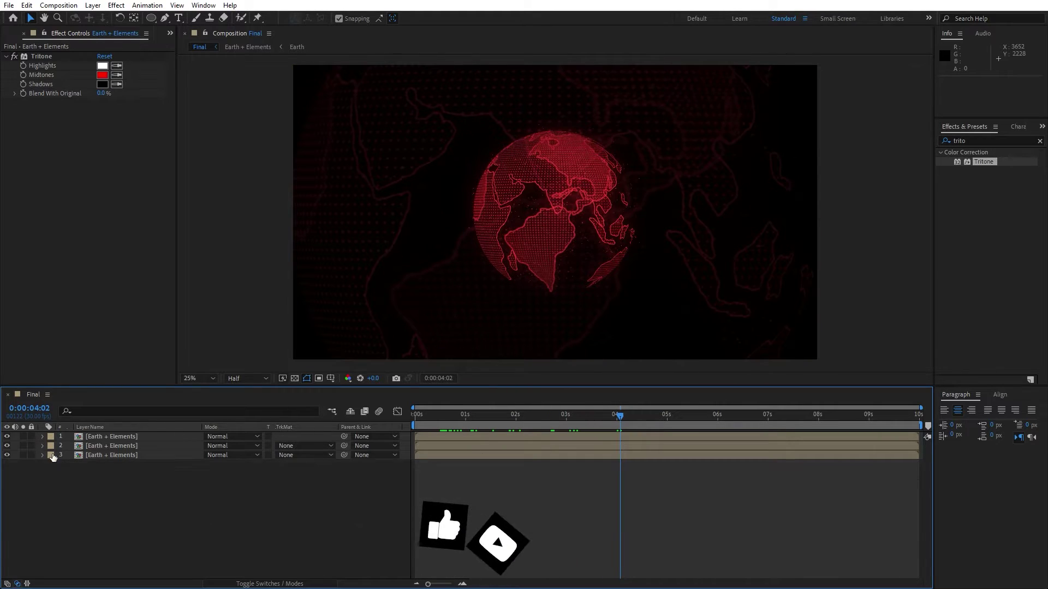
pyautogui.click(23, 33)
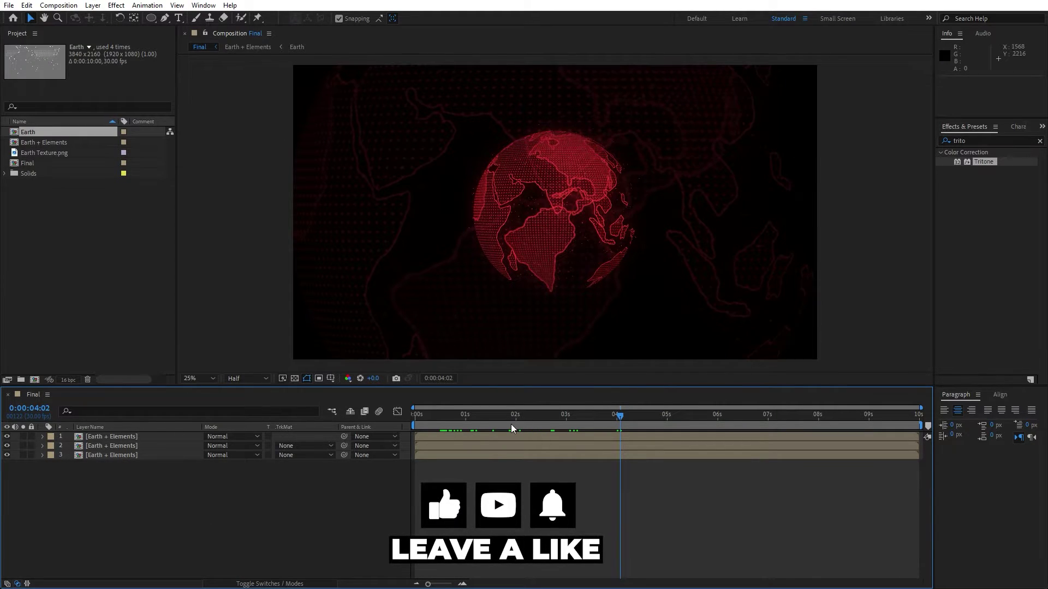
pyautogui.press('space')
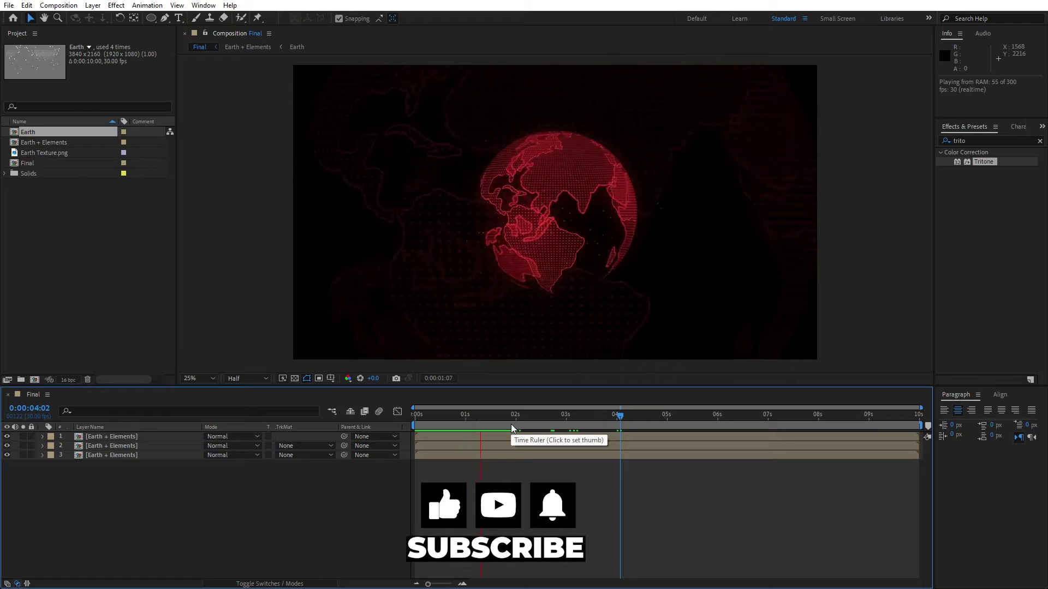
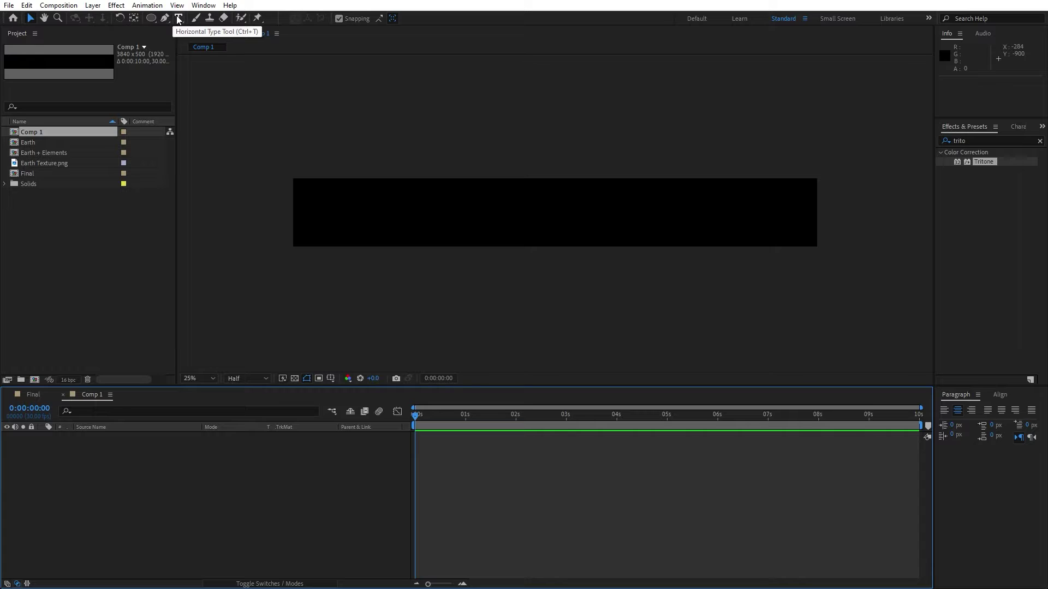
# Add a text layer reading BREAKING NEWS to the Comp 1 composition
pyautogui.click(178, 18)
pyautogui.click(519, 216)
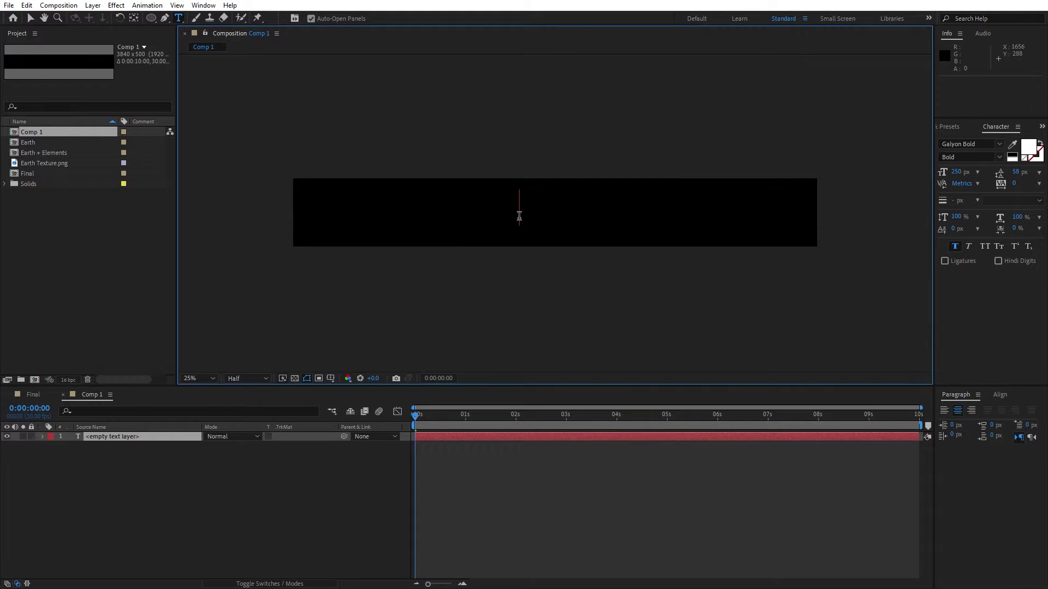
pyautogui.write('BREAKING NEWS')
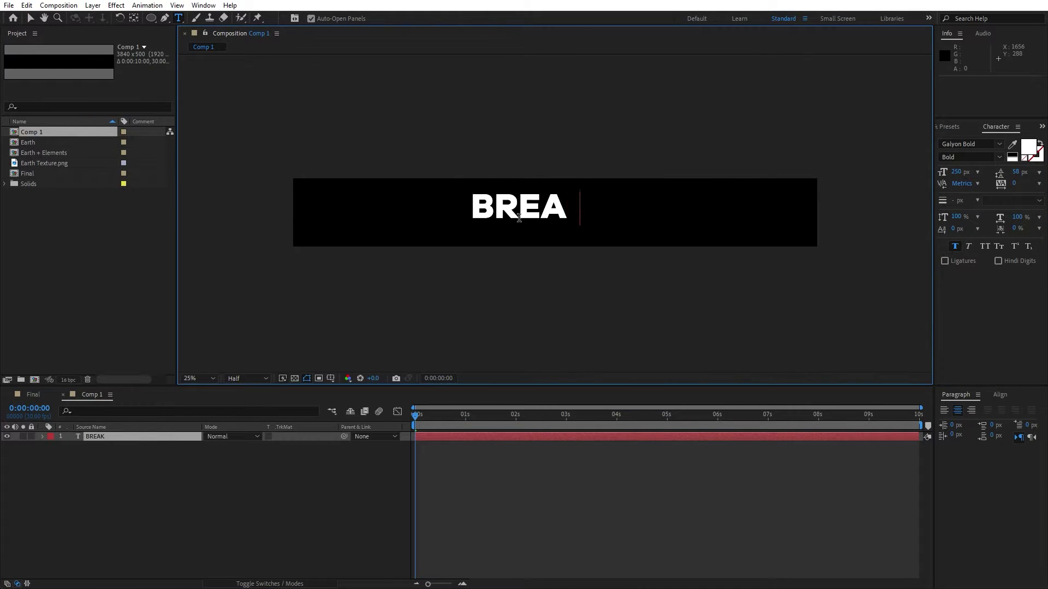
pyautogui.click(156, 489)
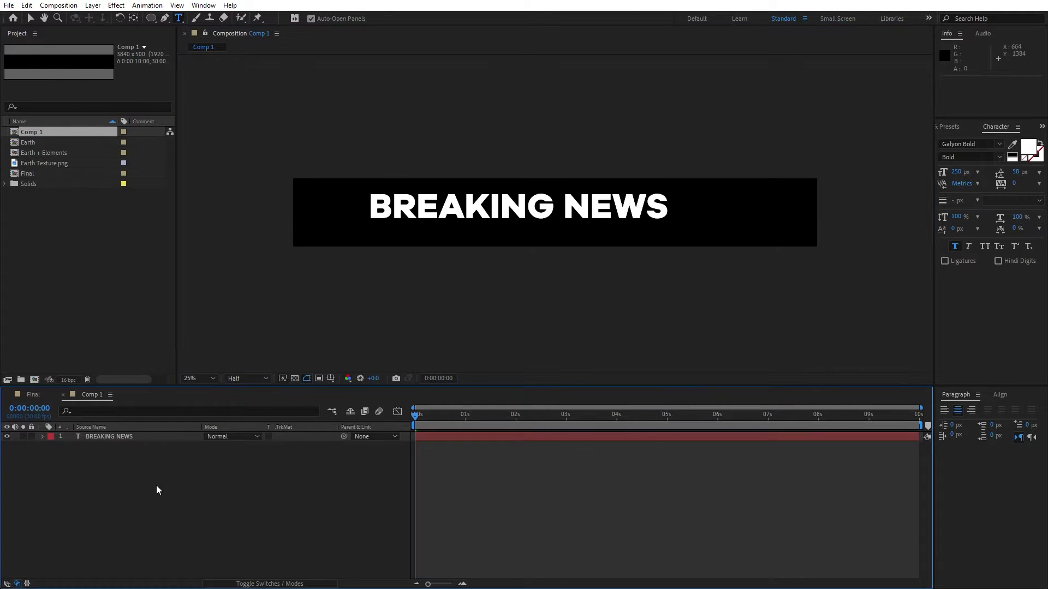
# Center the BREAKING NEWS text layer horizontally and vertically in the composition
pyautogui.click(130, 436)
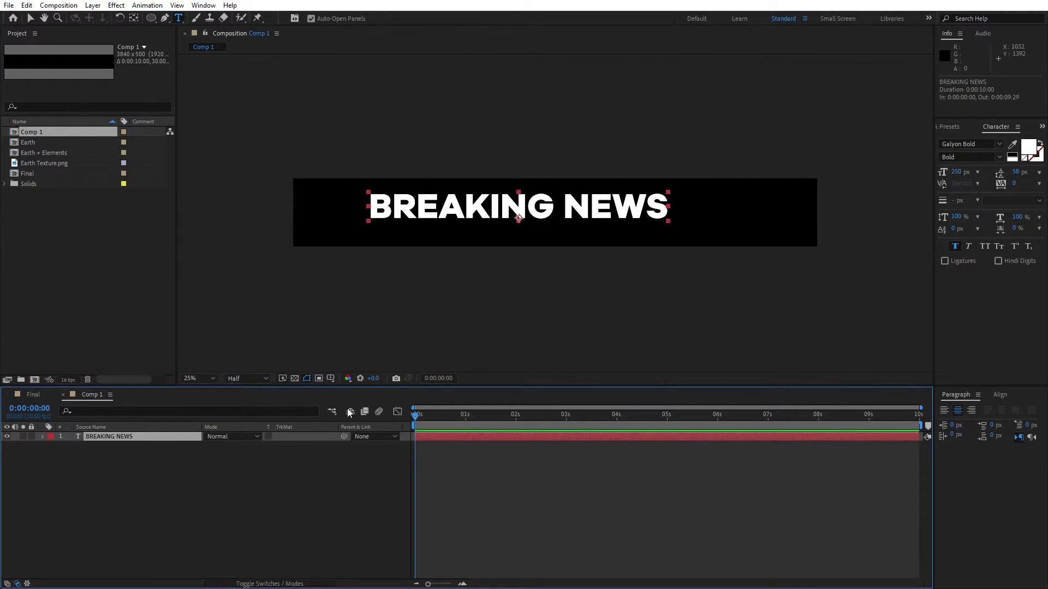
pyautogui.click(999, 395)
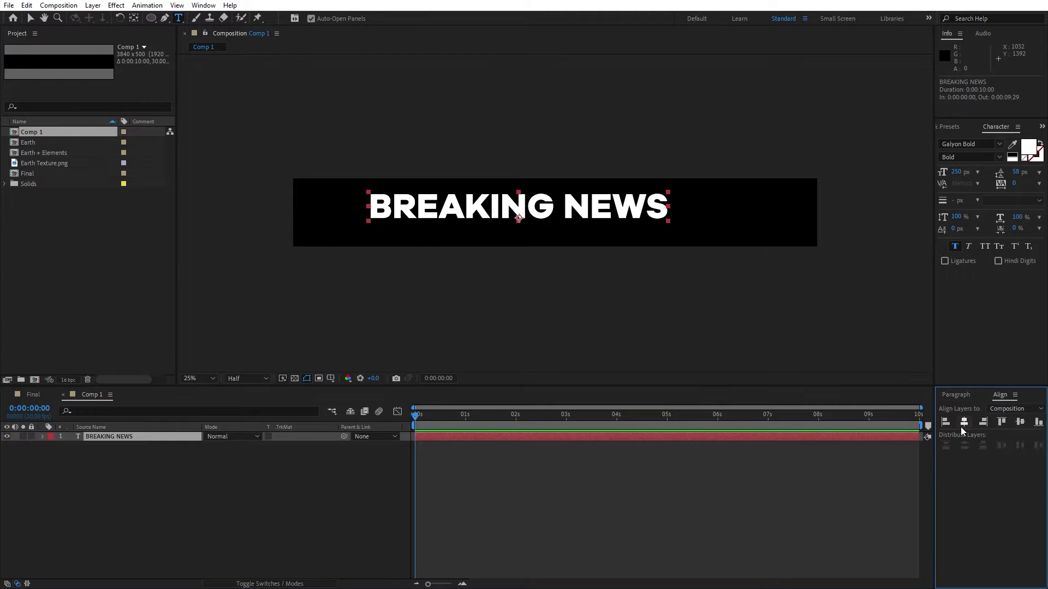
pyautogui.click(964, 422)
pyautogui.click(1020, 421)
pyautogui.click(107, 445)
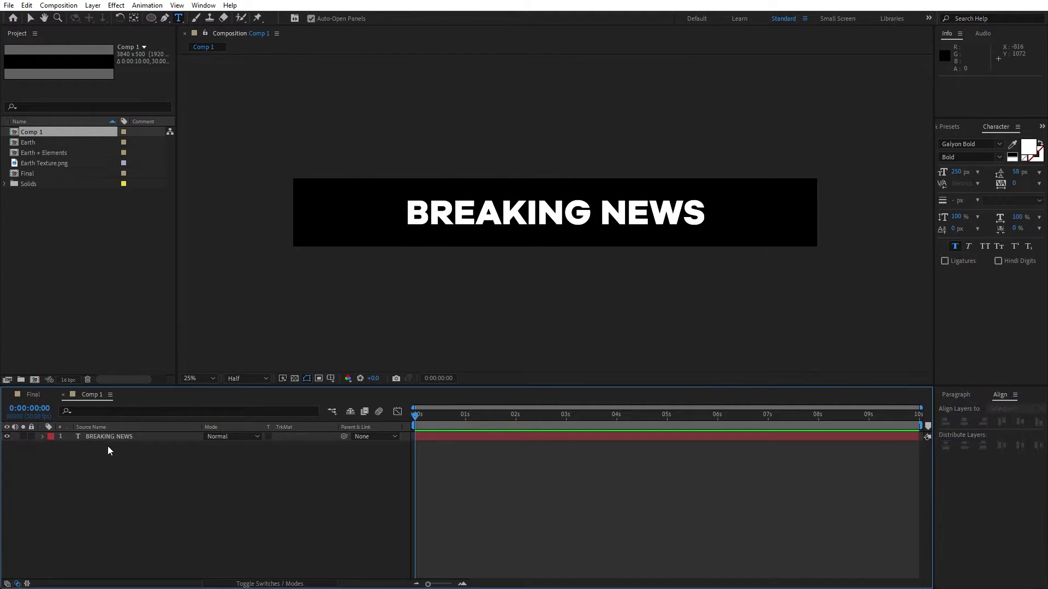
pyautogui.click(211, 6)
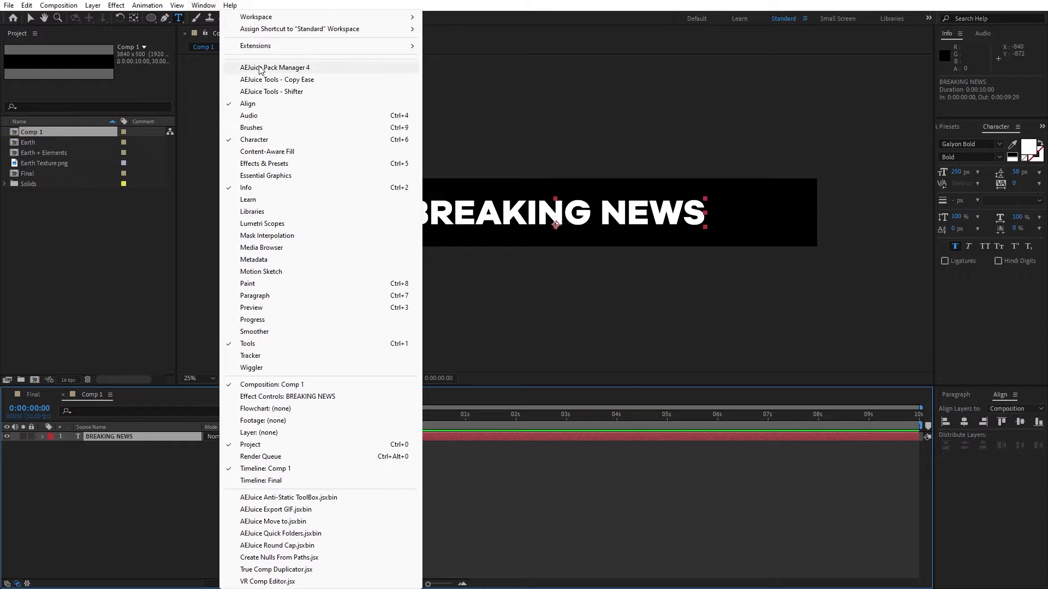
pyautogui.click(114, 440)
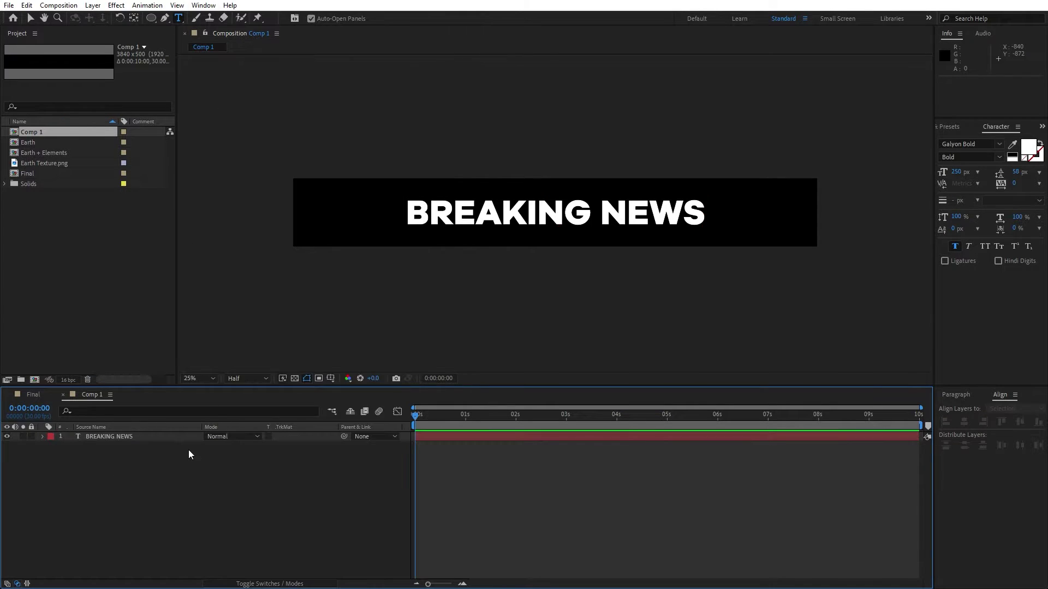
# Add a Position animator to the BREAKING NEWS text and set its Position to 0.0, -500.0
pyautogui.click(153, 441)
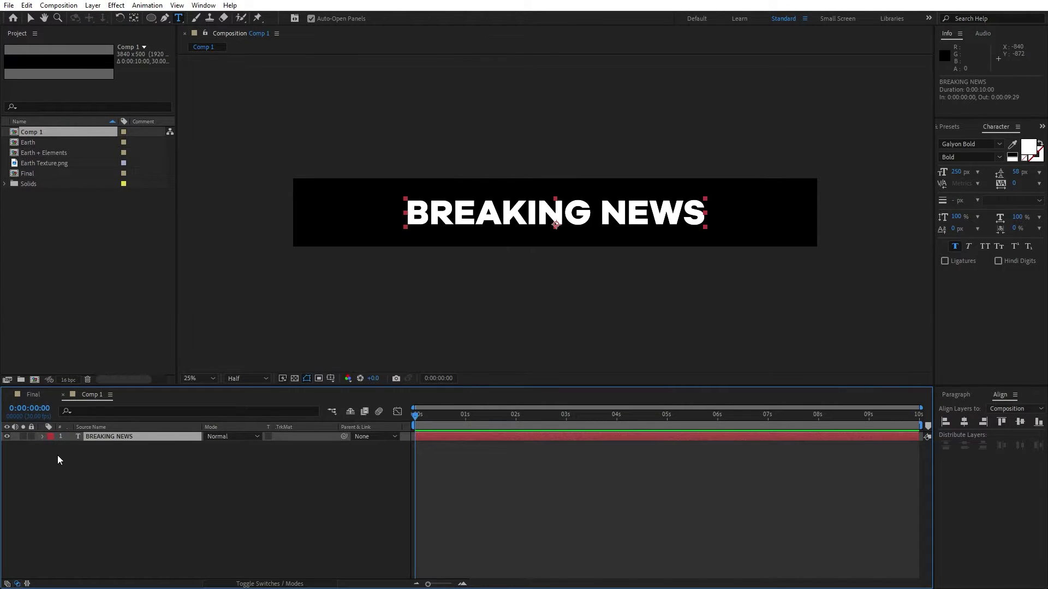
pyautogui.click(42, 437)
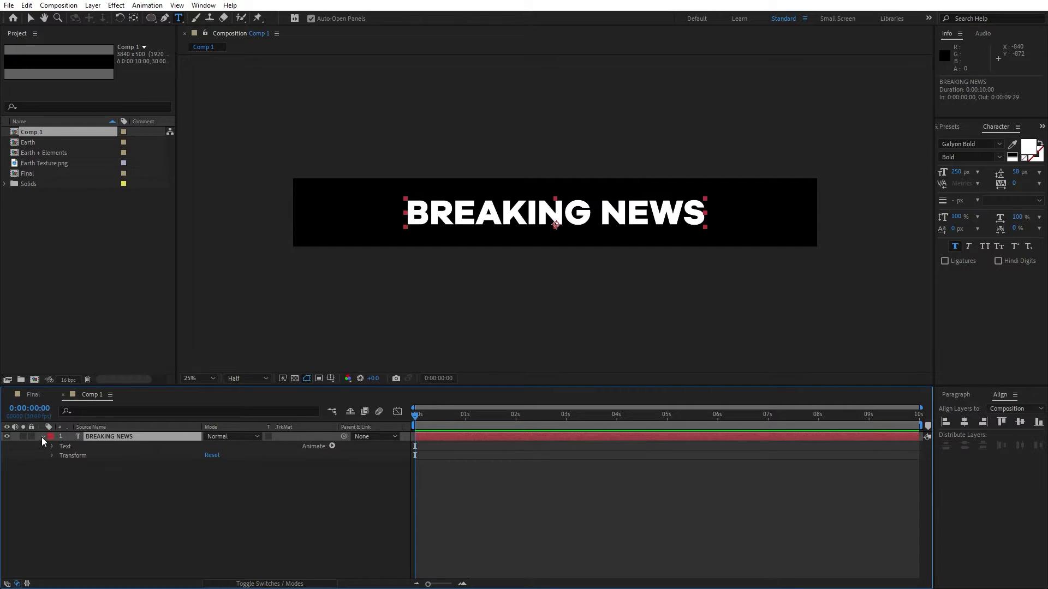
pyautogui.click(333, 447)
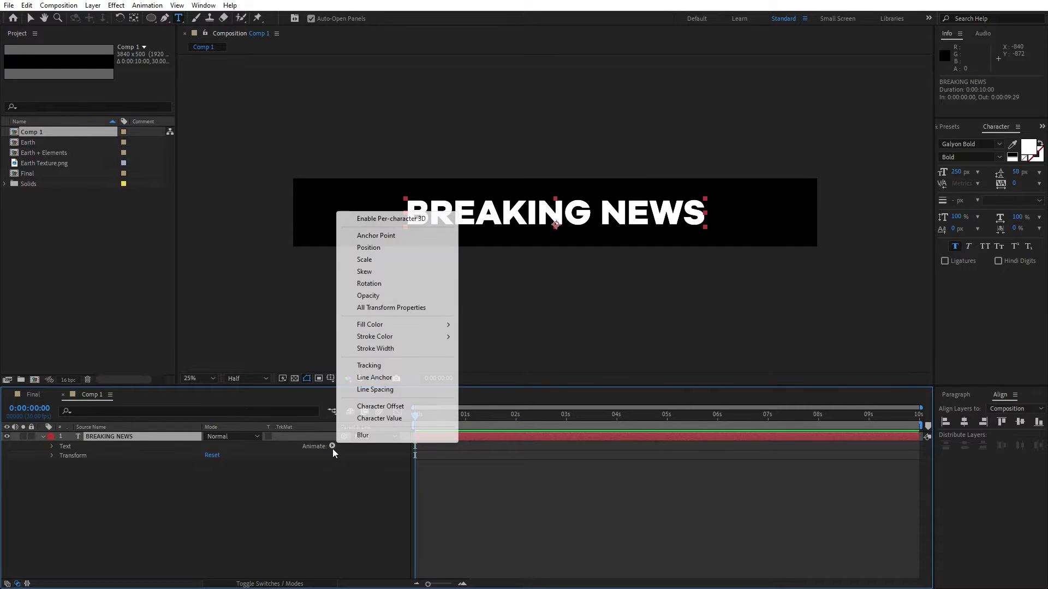
pyautogui.click(383, 248)
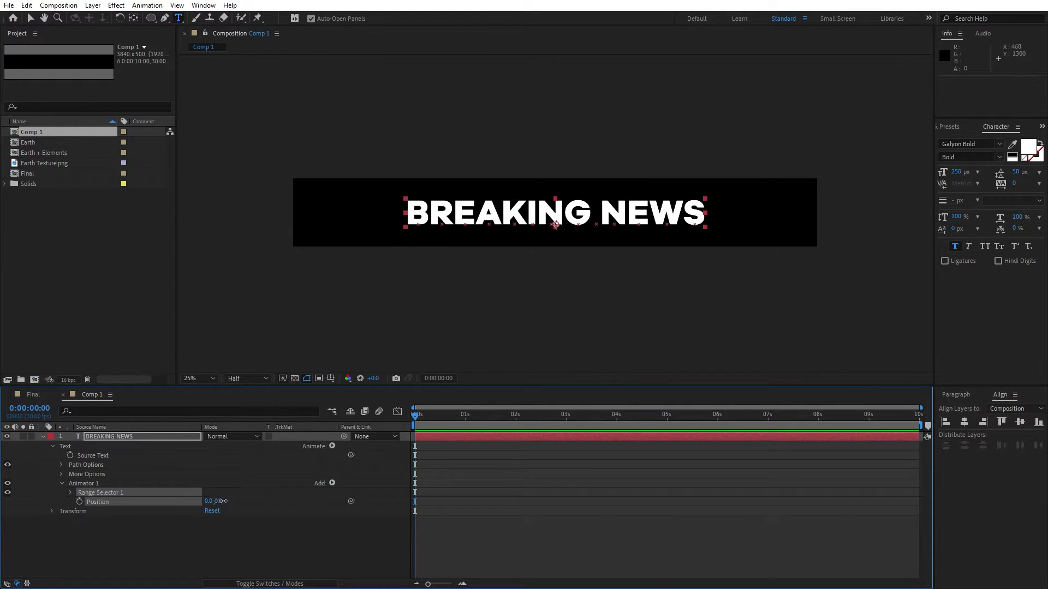
pyautogui.moveTo(224, 501); pyautogui.dragTo(225, 501)
pyautogui.click(223, 500)
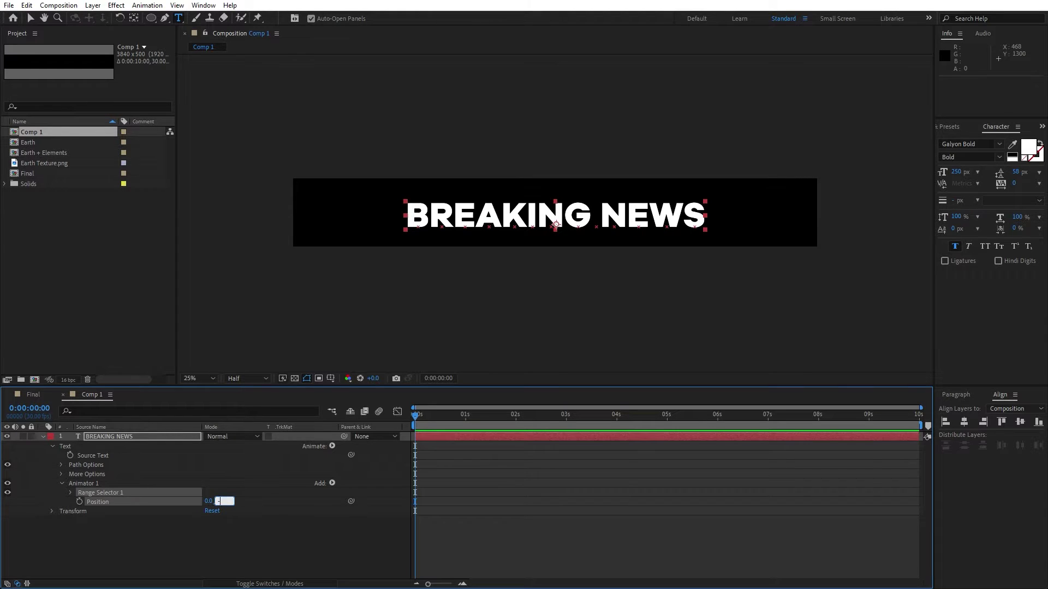
pyautogui.click(245, 542)
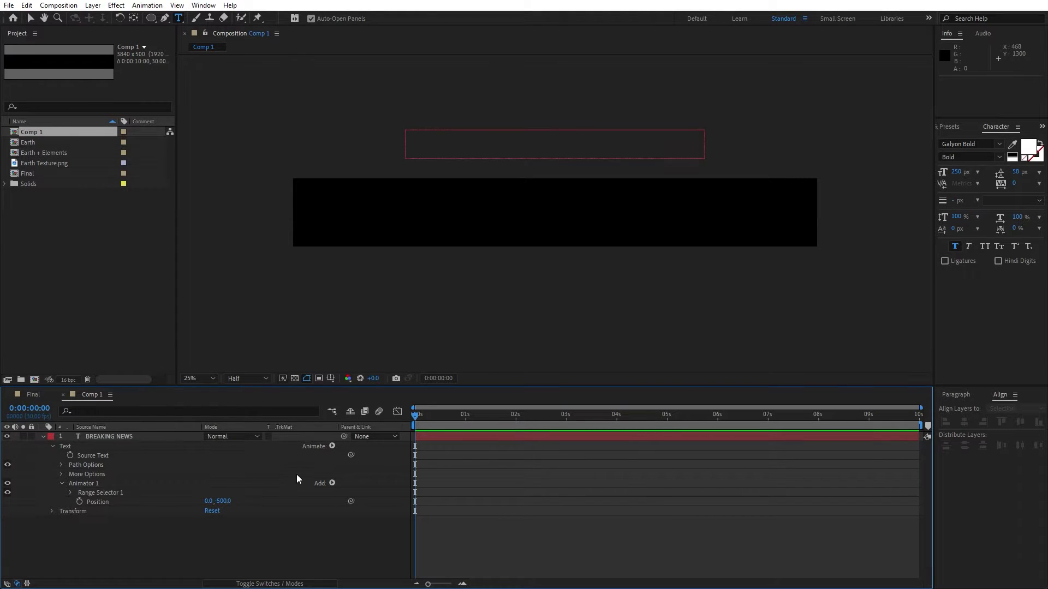
# Keyframe the Position animator's Range Selector Start at 0% and Offset at -100% at the beginning of the timeline
pyautogui.click(69, 492)
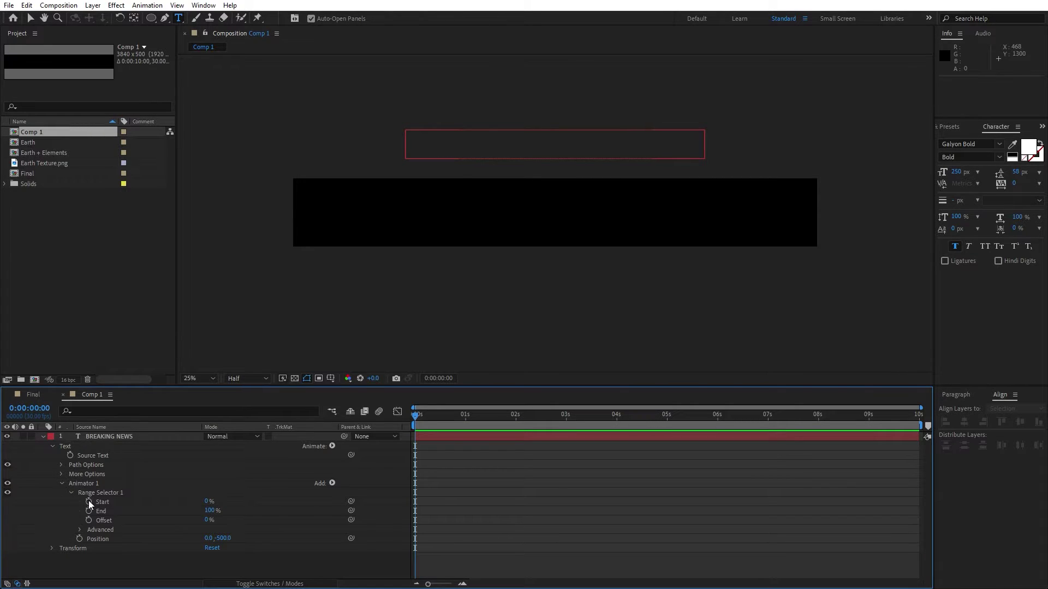
pyautogui.click(89, 502)
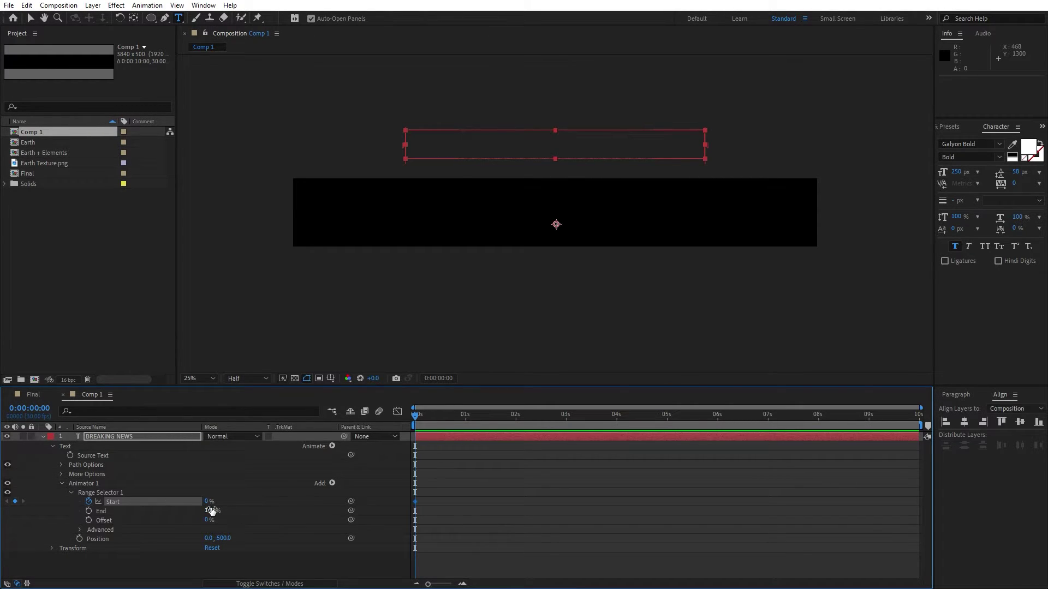
pyautogui.click(88, 520)
pyautogui.click(198, 547)
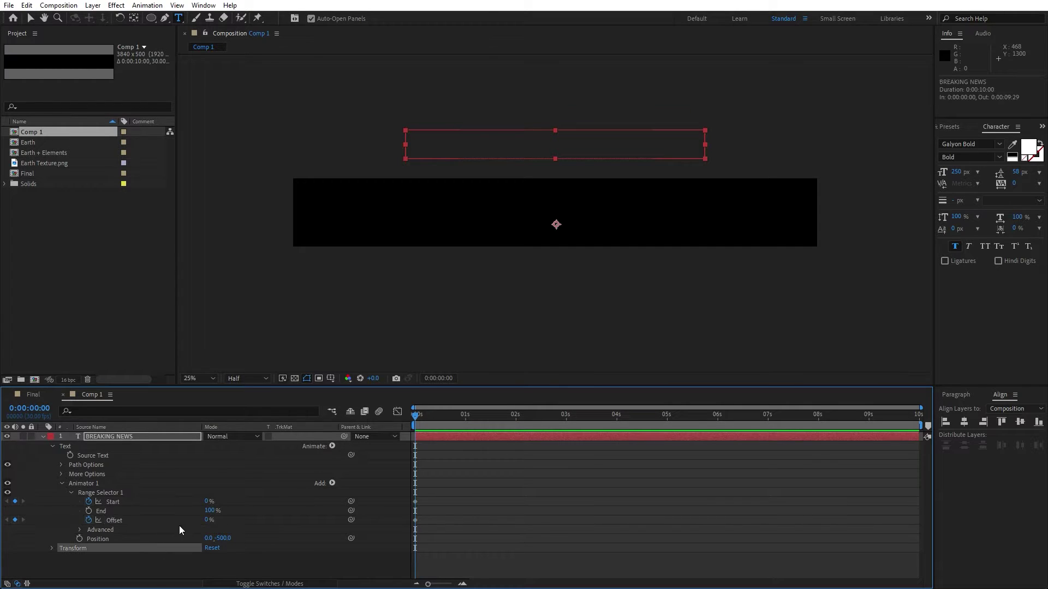
pyautogui.click(208, 520)
pyautogui.click(181, 574)
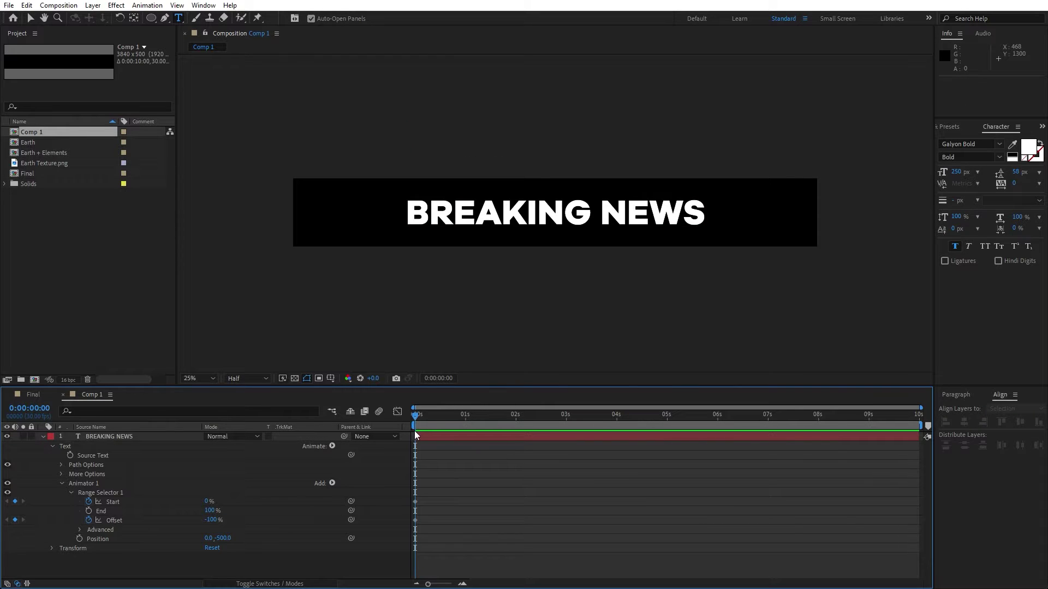
# Set the Range Selector's Start and Offset to 100% at 2 seconds and scrub through the animation
pyautogui.moveTo(421, 416); pyautogui.dragTo(516, 418)
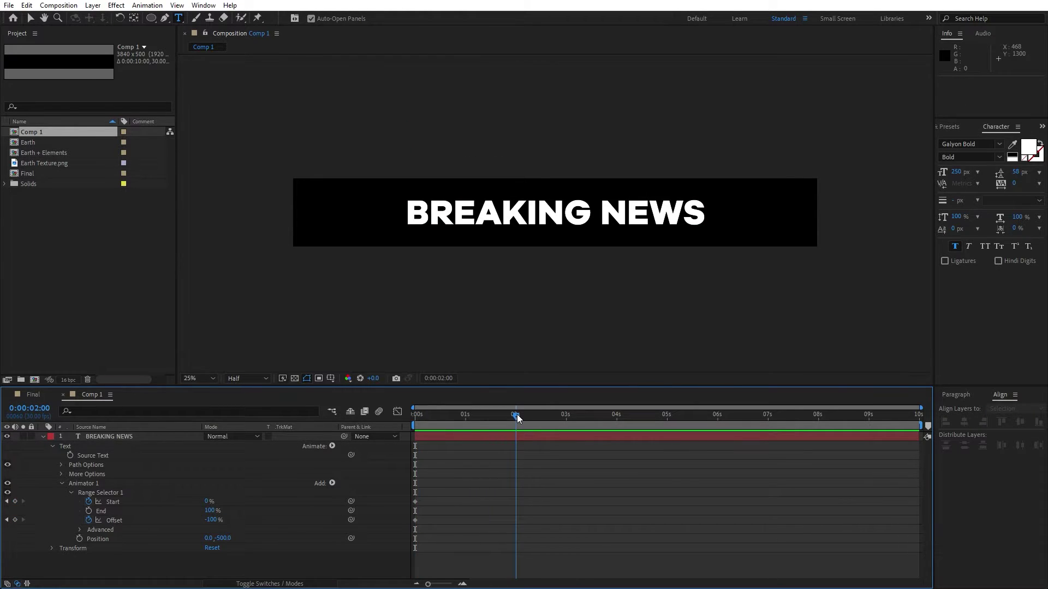
pyautogui.click(208, 500)
pyautogui.write('100')
pyautogui.press('Return')
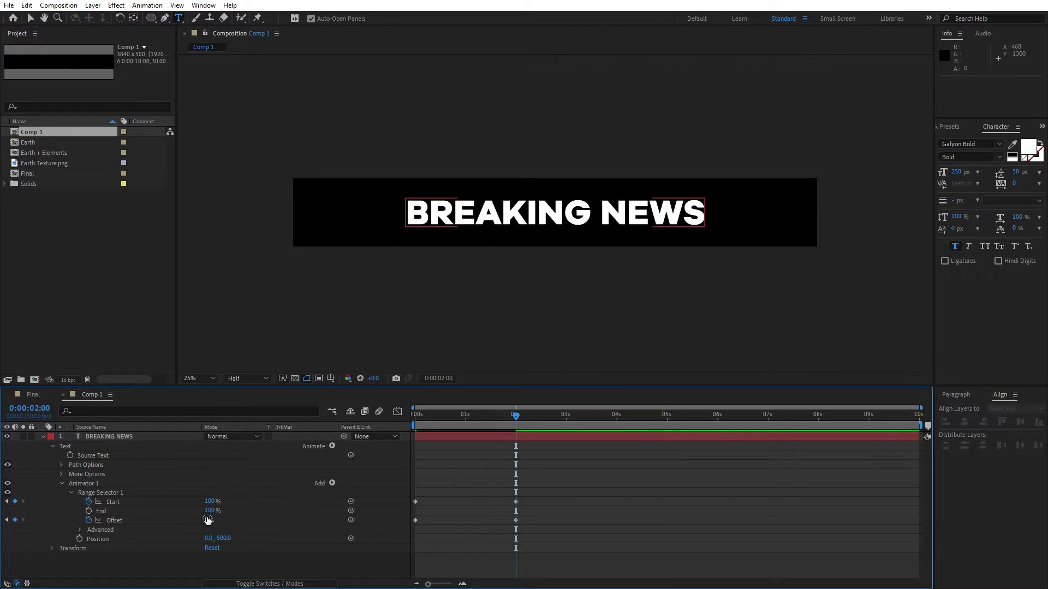
pyautogui.click(212, 519)
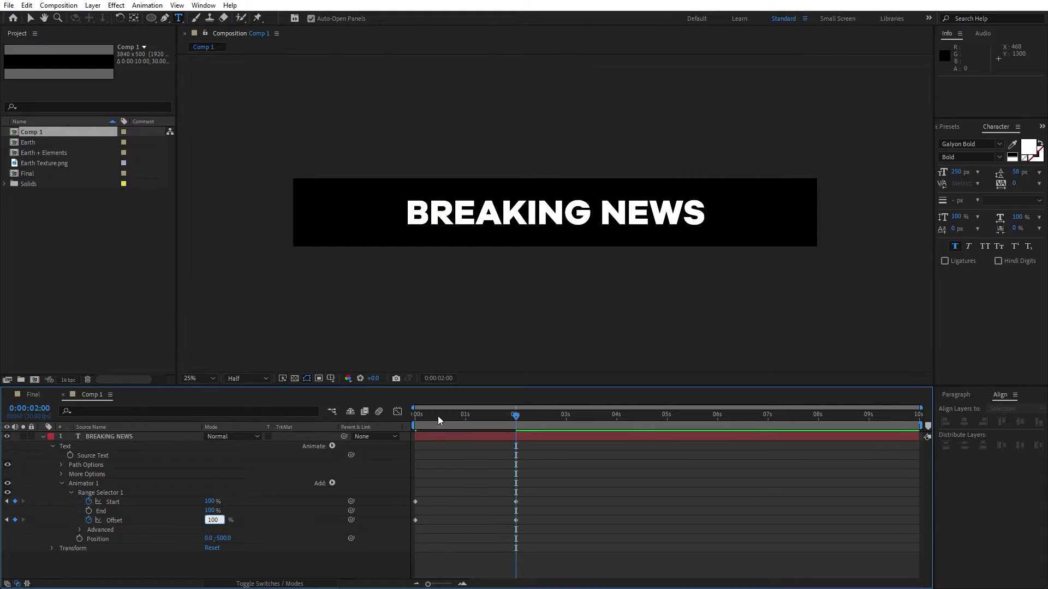
pyautogui.moveTo(438, 416); pyautogui.dragTo(525, 439)
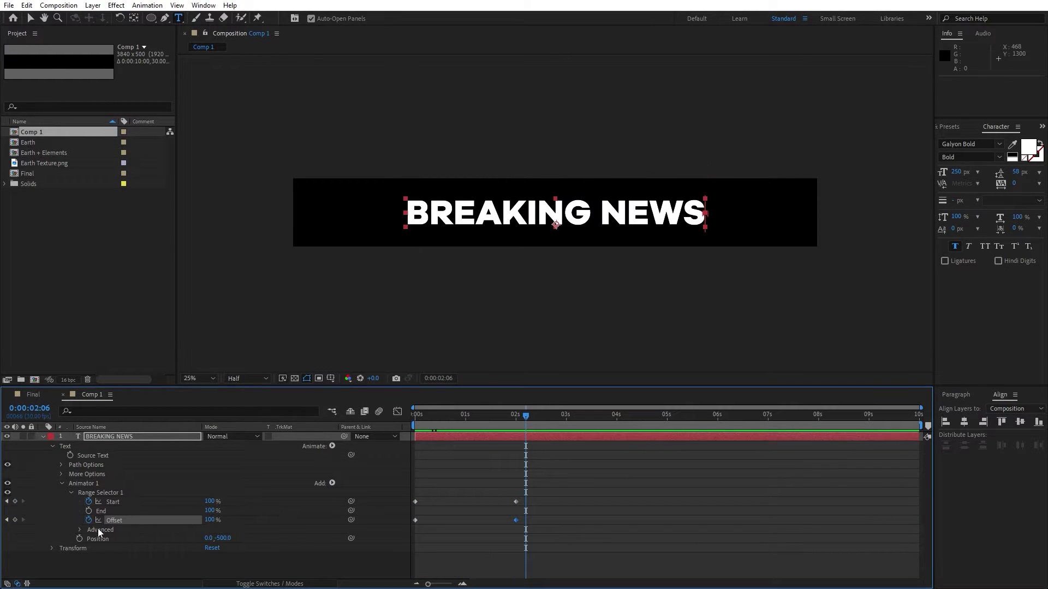
# Set the Range Selector's Shape to Ramp Up with Ease High and Ease Low at 66%, and preview the animation
pyautogui.click(79, 530)
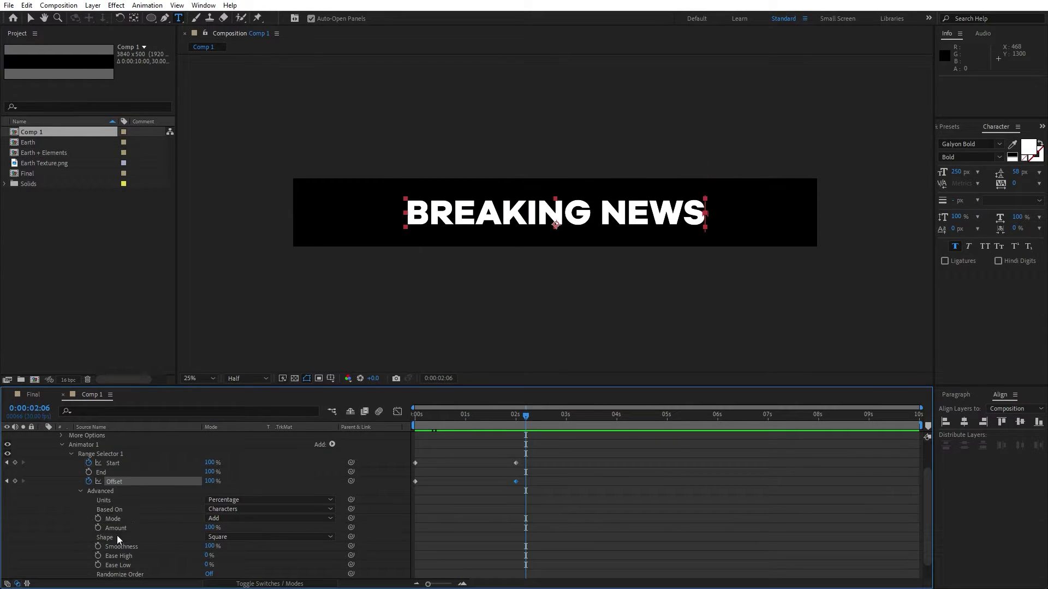
pyautogui.click(227, 537)
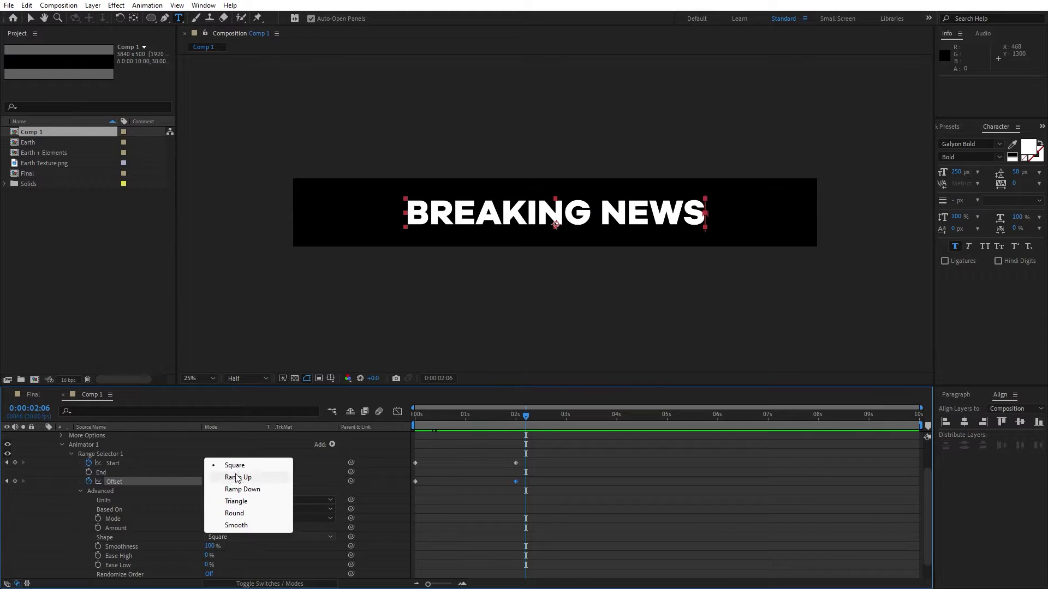
pyautogui.click(237, 479)
pyautogui.click(208, 546)
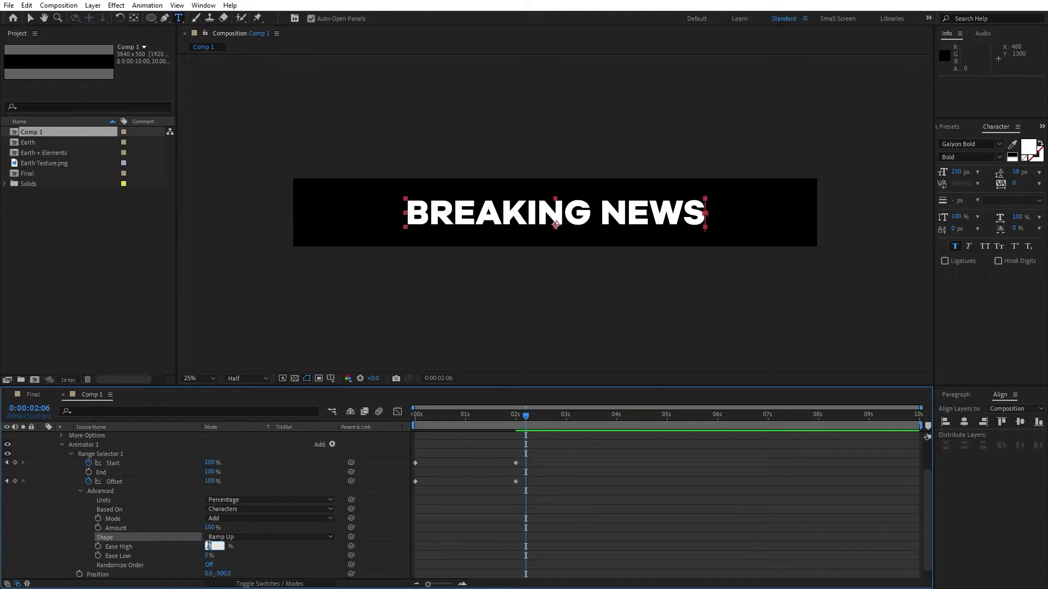
pyautogui.write('66')
pyautogui.press('Tab')
pyautogui.write('66')
pyautogui.press('Return')
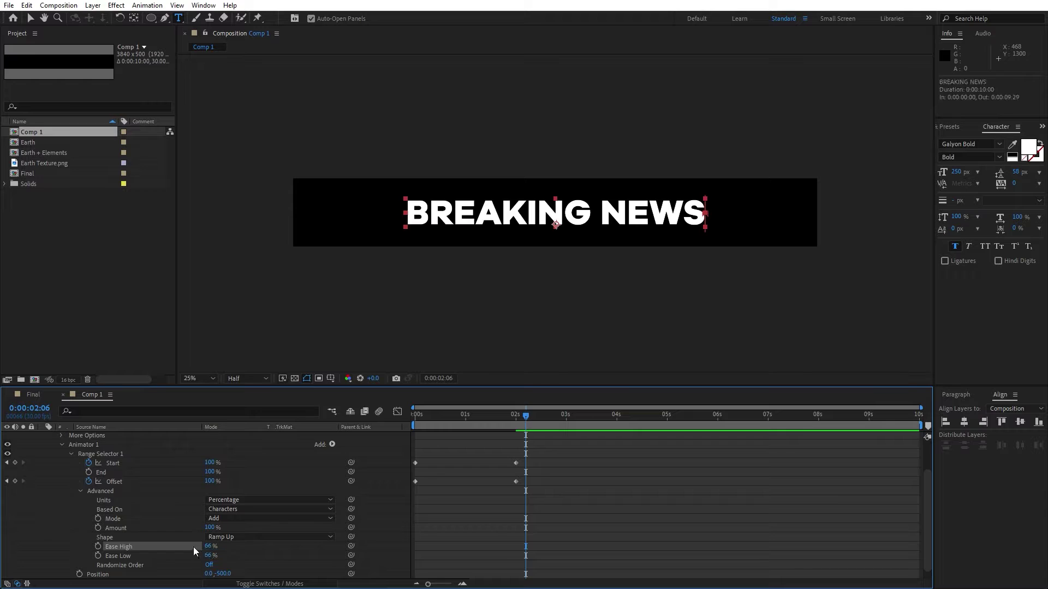
pyautogui.moveTo(413, 417); pyautogui.dragTo(501, 426)
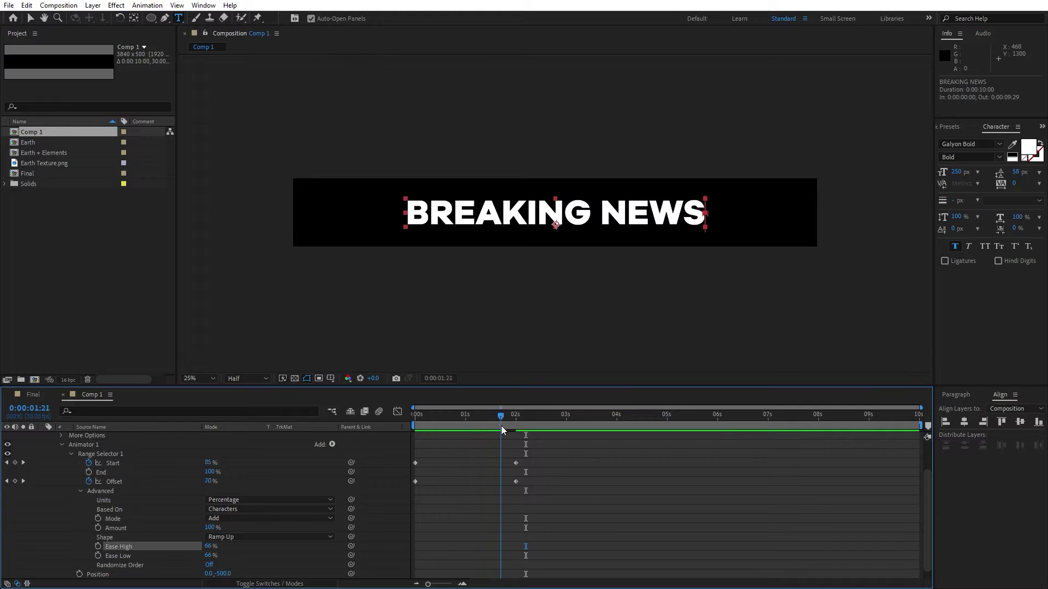
pyautogui.press('space')
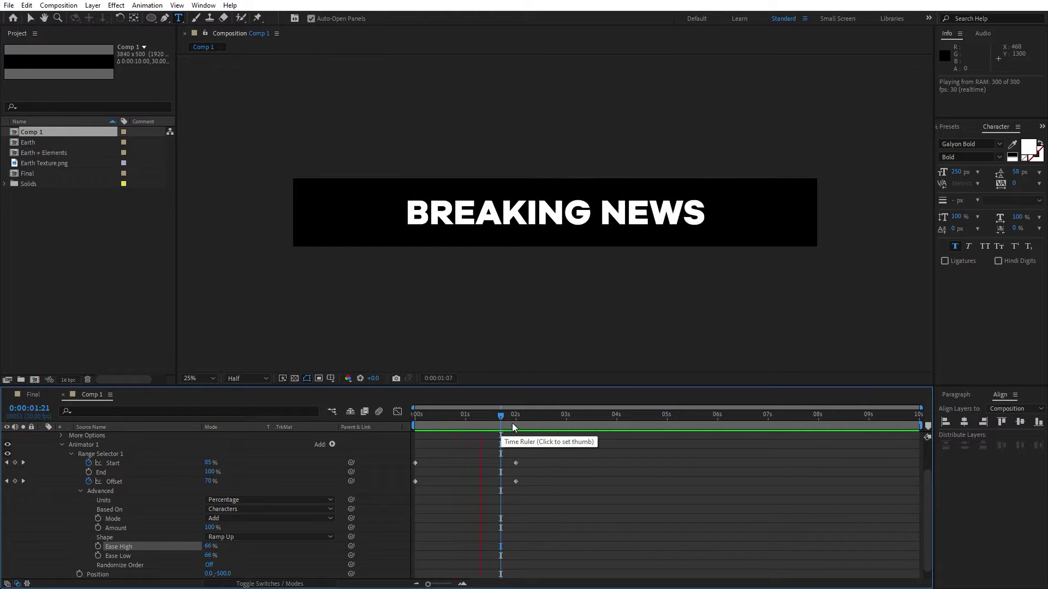
# Turn on Randomize Order for the Range Selector and preview the letter animation
pyautogui.click(208, 564)
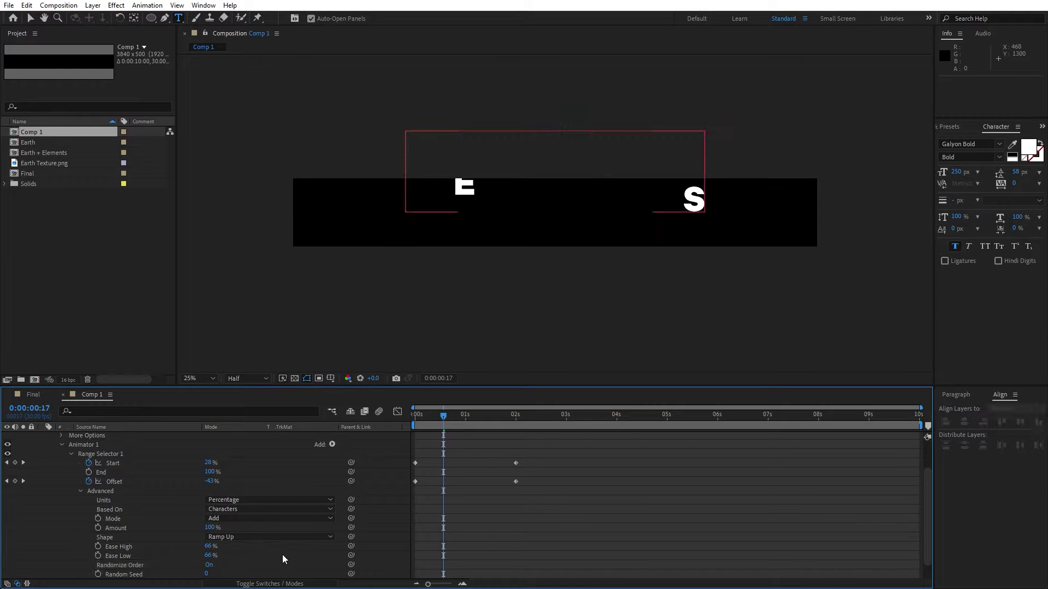
pyautogui.press('space')
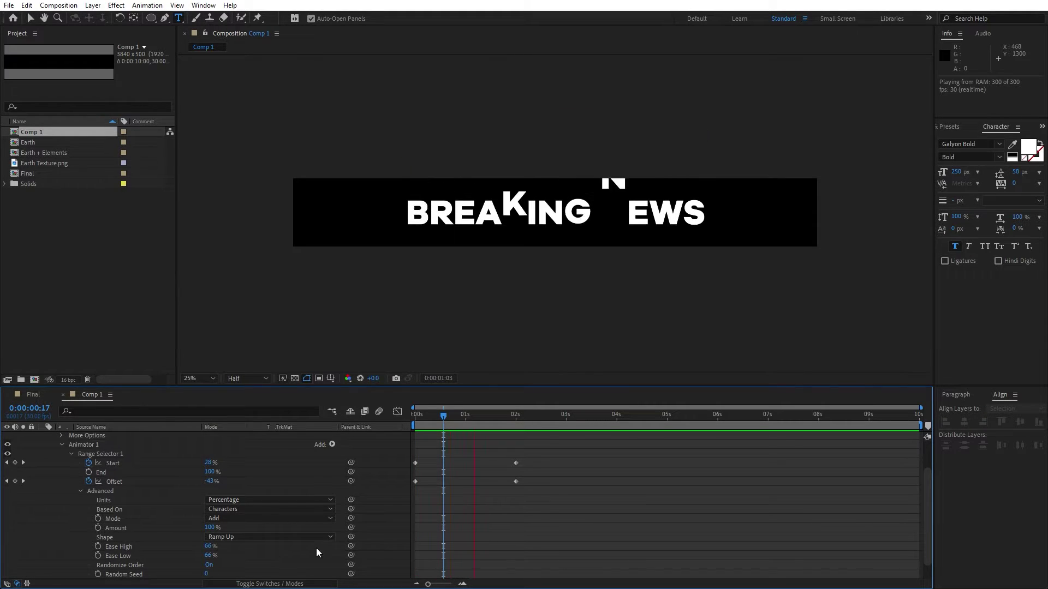
pyautogui.click(473, 415)
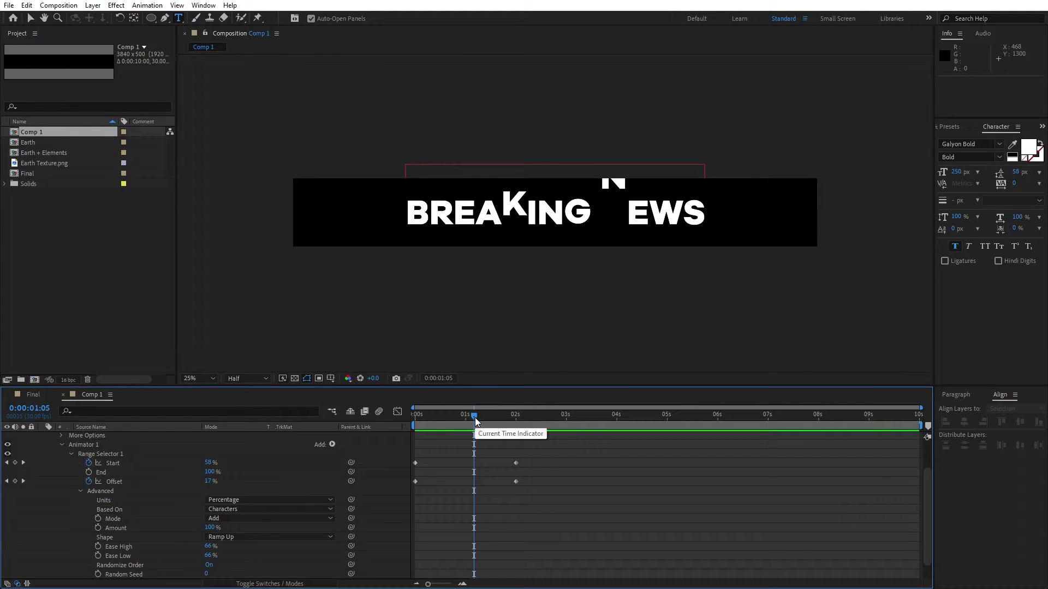
# Add a Tracking animator to the BREAKING NEWS text and keyframe its Tracking Amount at 0:00:01:15
pyautogui.moveTo(475, 418); pyautogui.dragTo(493, 417)
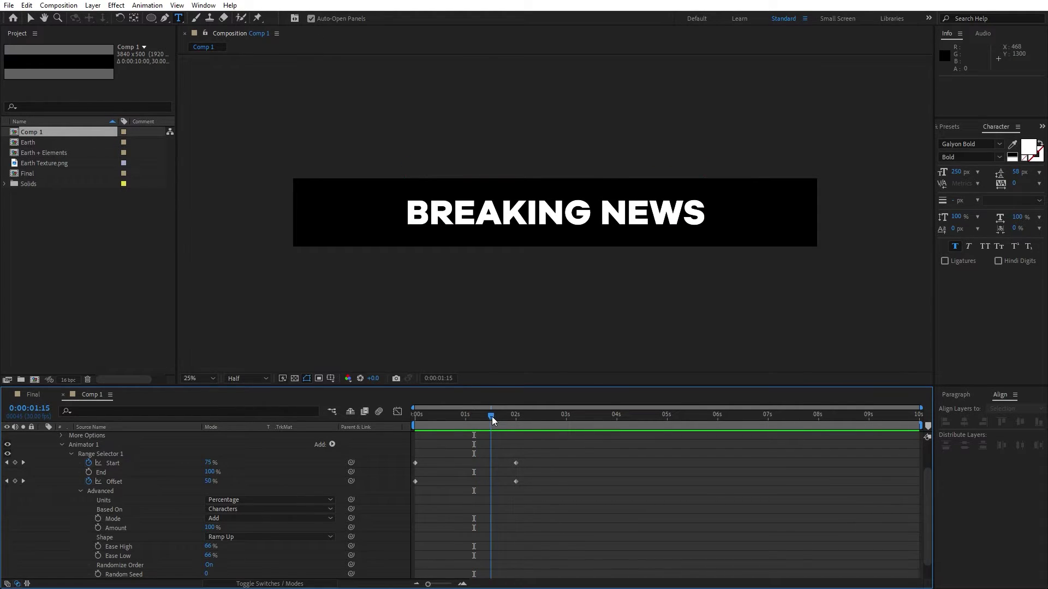
pyautogui.scroll(2, 280, 463)
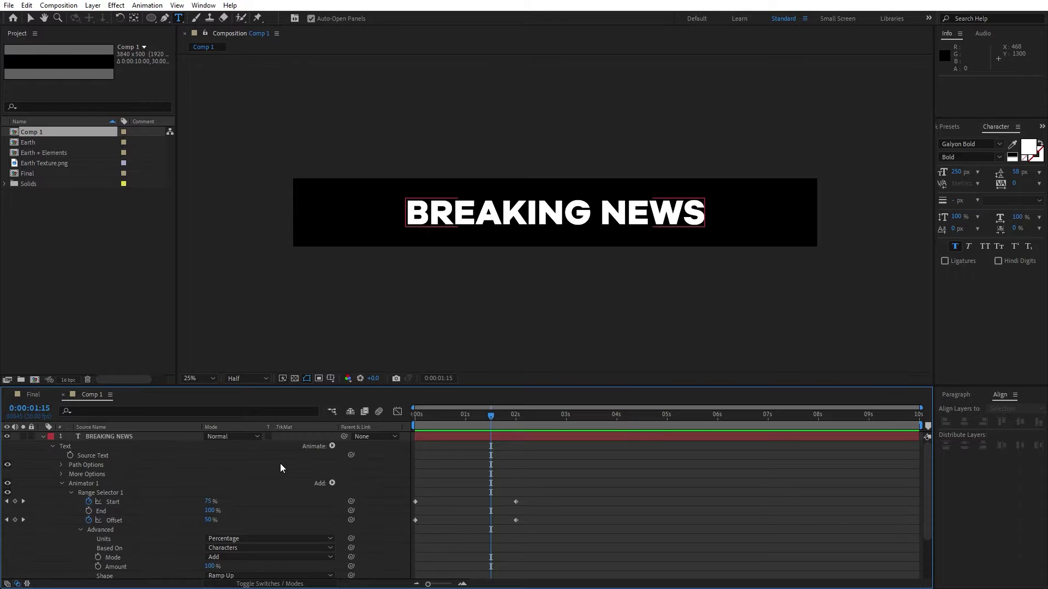
pyautogui.click(62, 483)
pyautogui.click(332, 446)
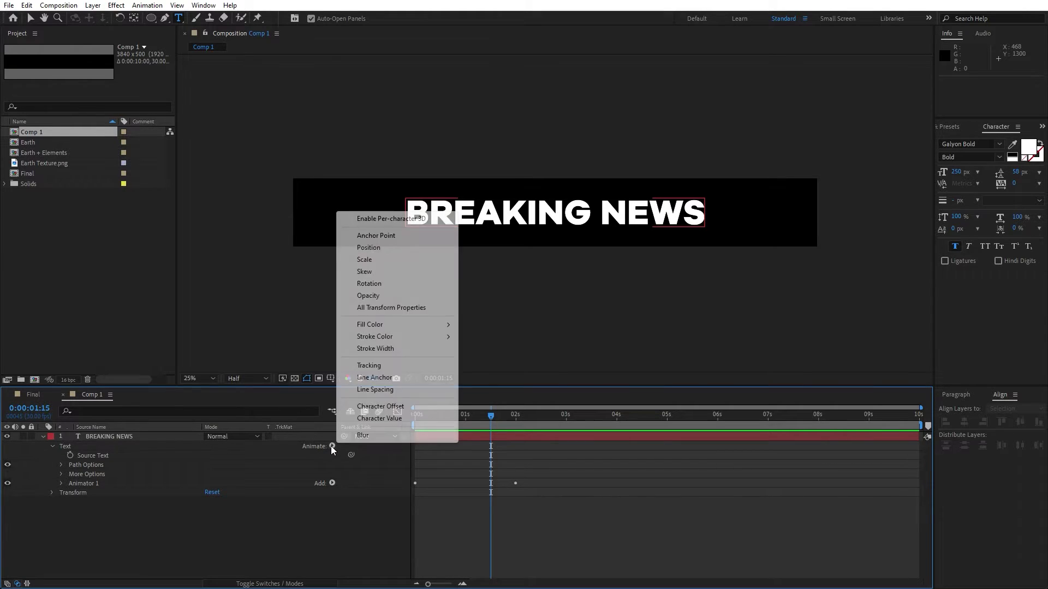
pyautogui.click(382, 366)
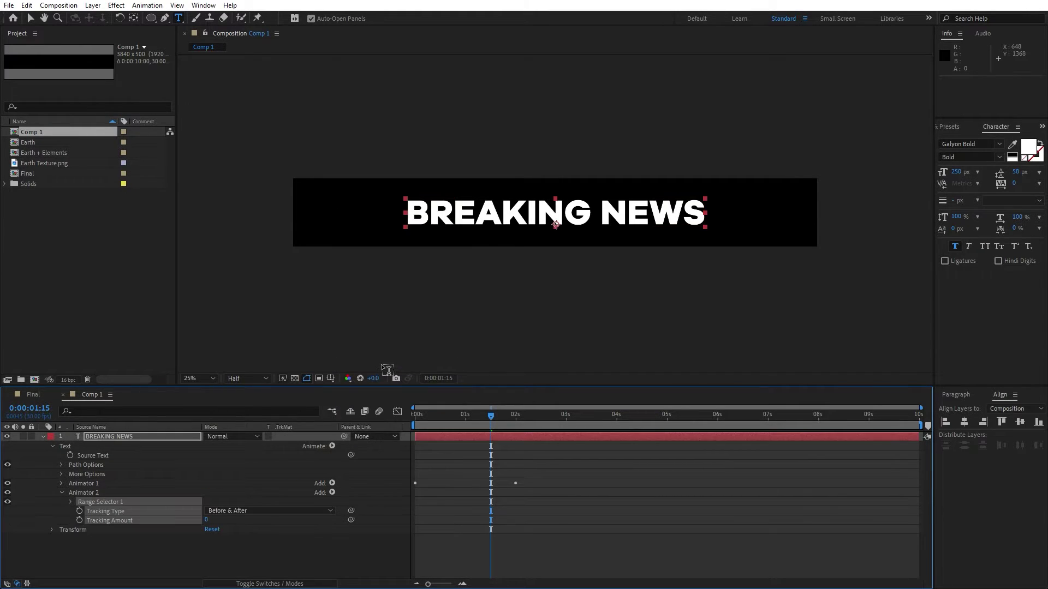
pyautogui.click(79, 520)
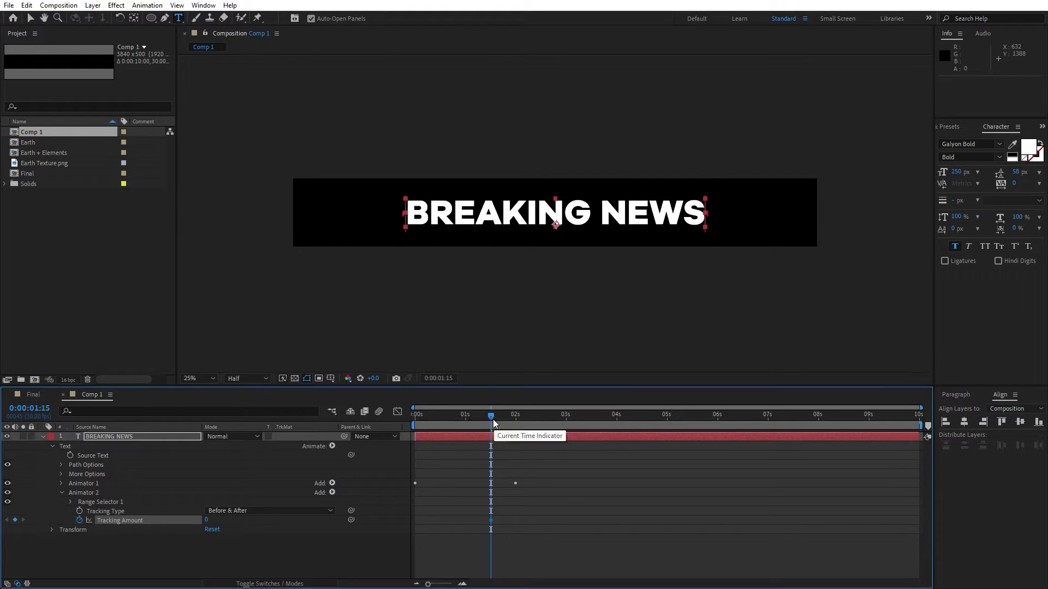
# Set the Tracking Amount to 400 at 0:00:02:17
pyautogui.moveTo(491, 419); pyautogui.dragTo(544, 419)
pyautogui.click(220, 549)
pyautogui.click(206, 520)
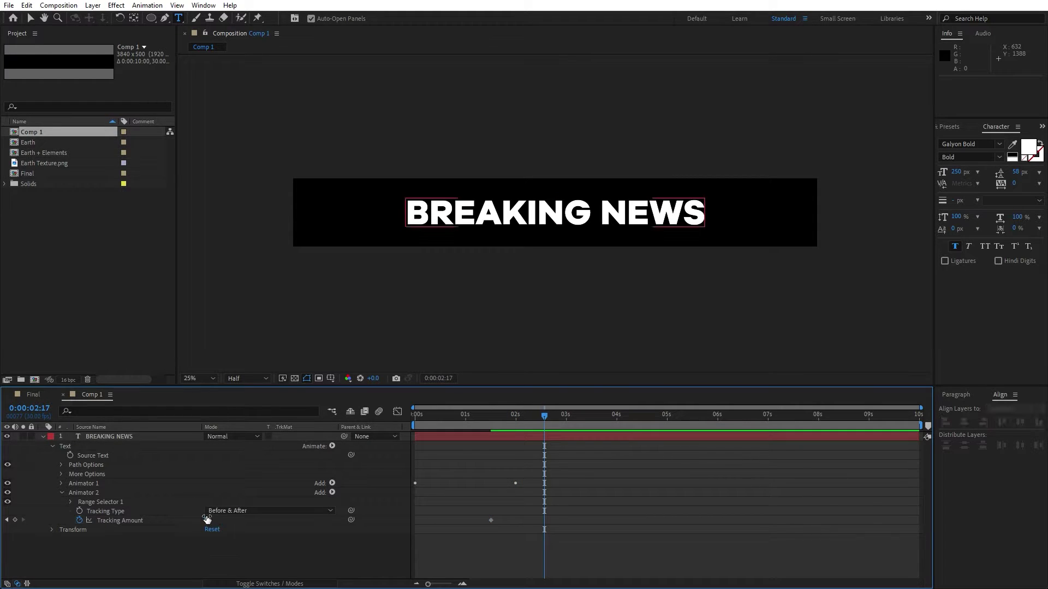
pyautogui.write('400')
pyautogui.press('Return')
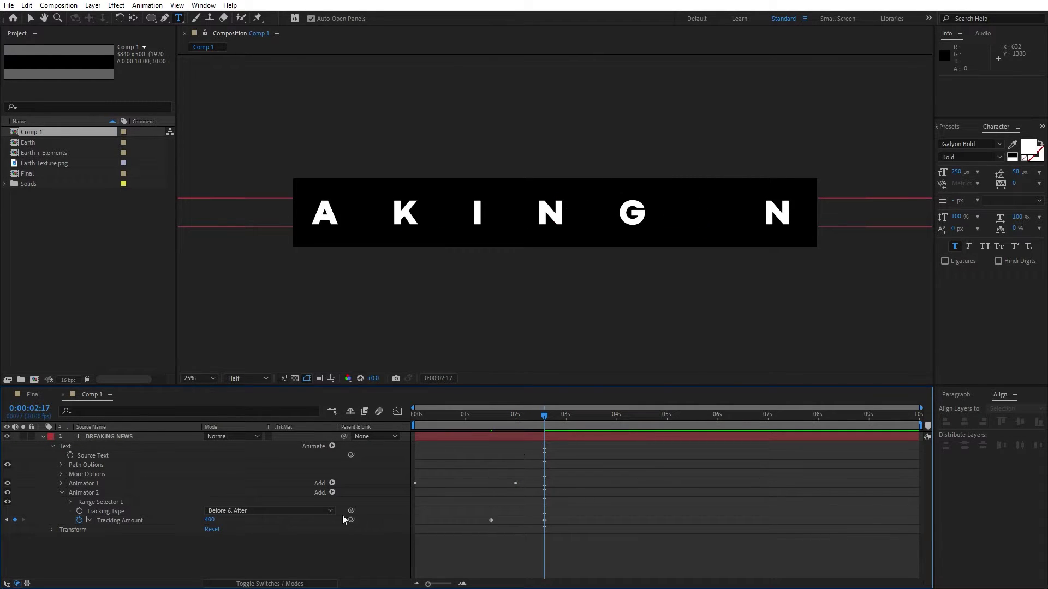
# Set the Tracking Amount to 40 at 0:00:02:17 and apply Easy Ease to both Tracking Amount keyframes
pyautogui.click(210, 519)
pyautogui.write('40')
pyautogui.press('Return')
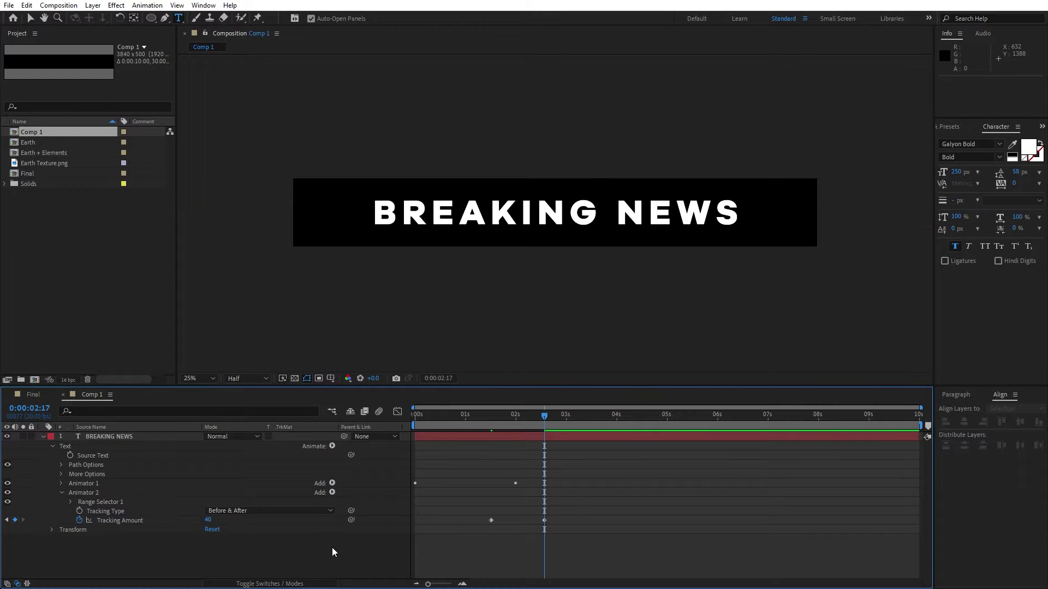
pyautogui.moveTo(577, 508); pyautogui.dragTo(476, 526)
pyautogui.rightClick(491, 520)
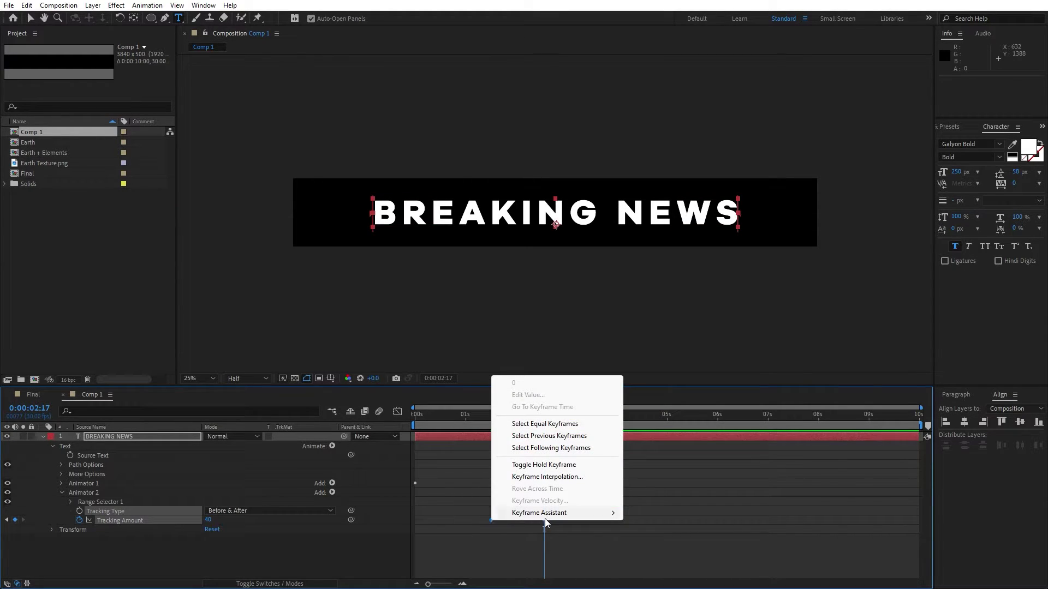
pyautogui.moveTo(544, 514)
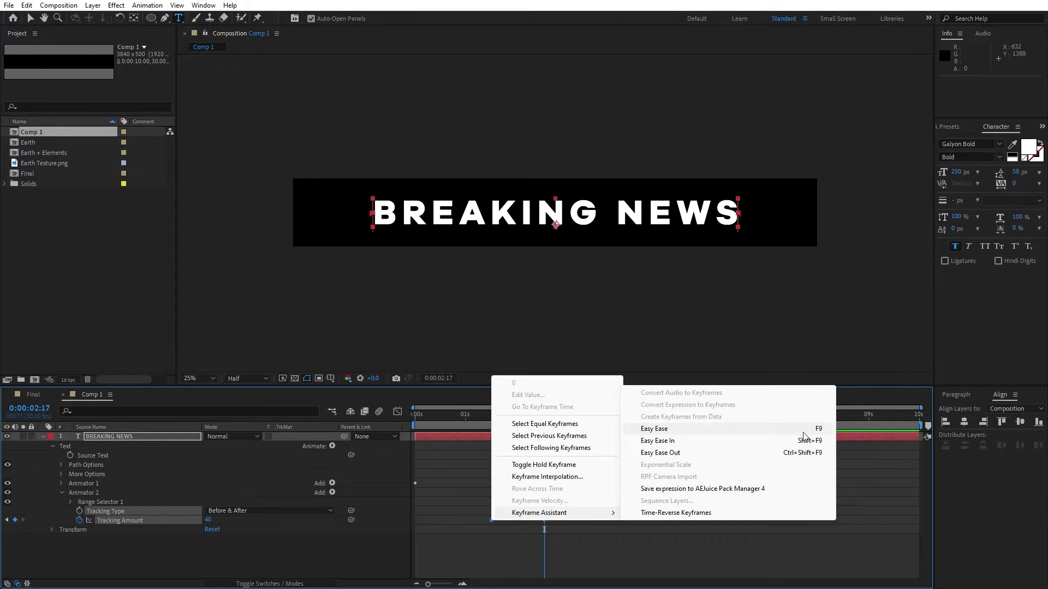
pyautogui.click(769, 431)
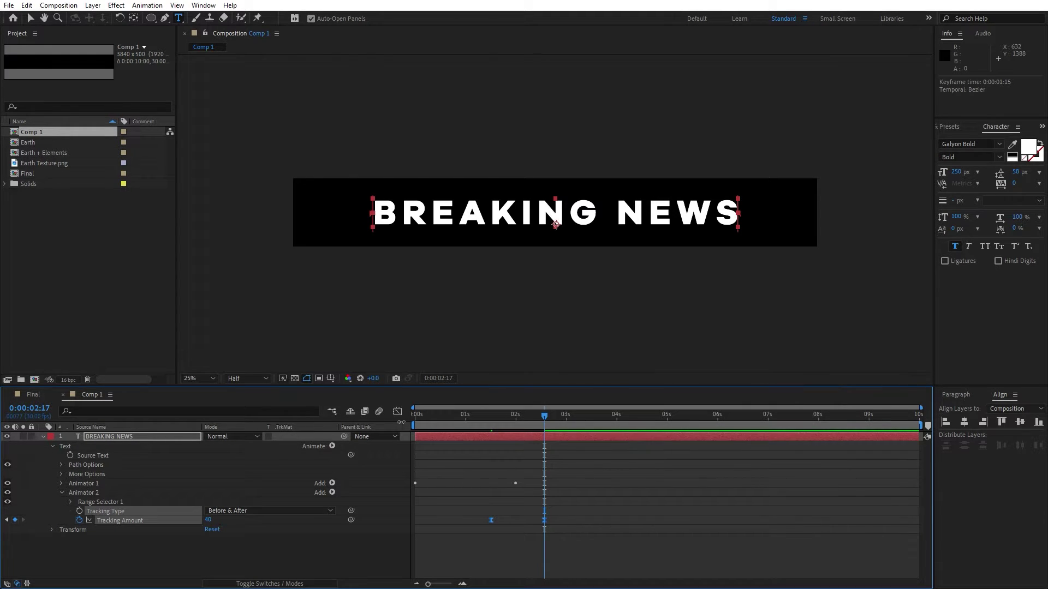
# Reshape the Tracking Amount speed curve in the Graph Editor, preview the text animation, and collapse the layer's properties
pyautogui.click(398, 411)
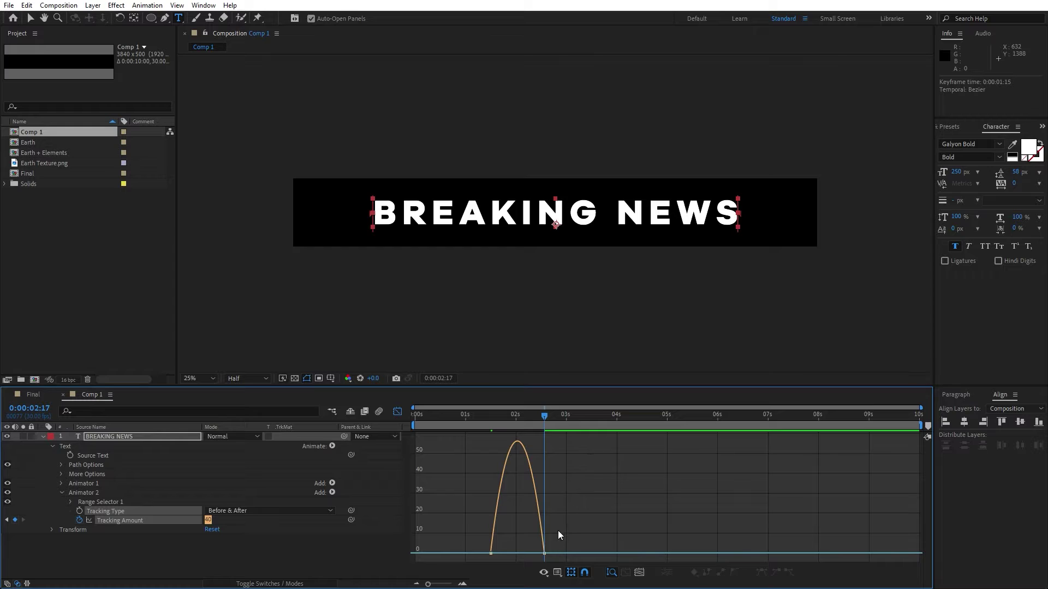
pyautogui.click(557, 572)
pyautogui.moveTo(544, 553); pyautogui.dragTo(589, 553)
pyautogui.click(397, 411)
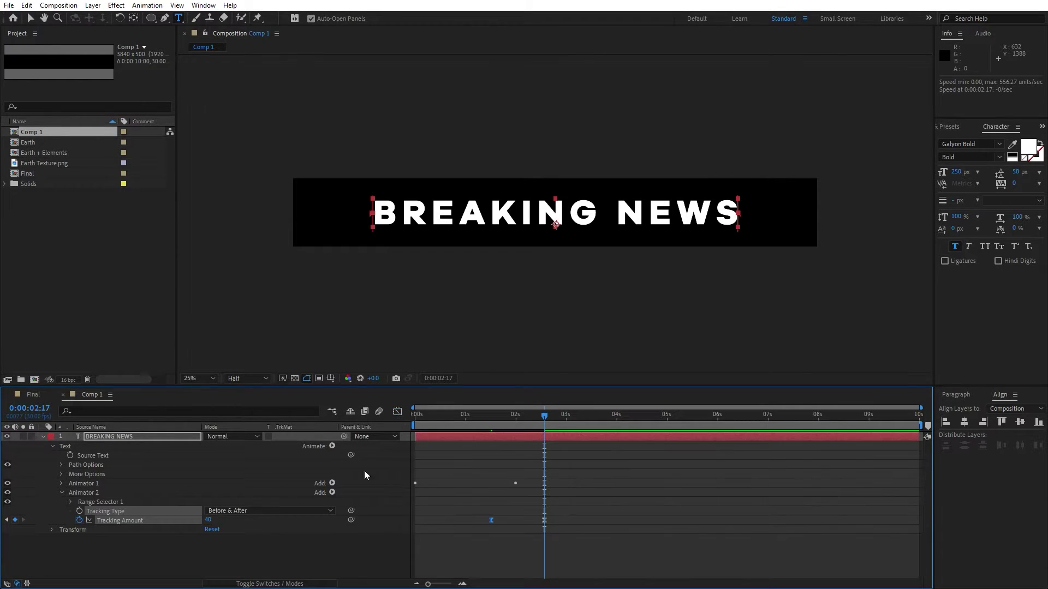
pyautogui.click(304, 563)
pyautogui.press('space')
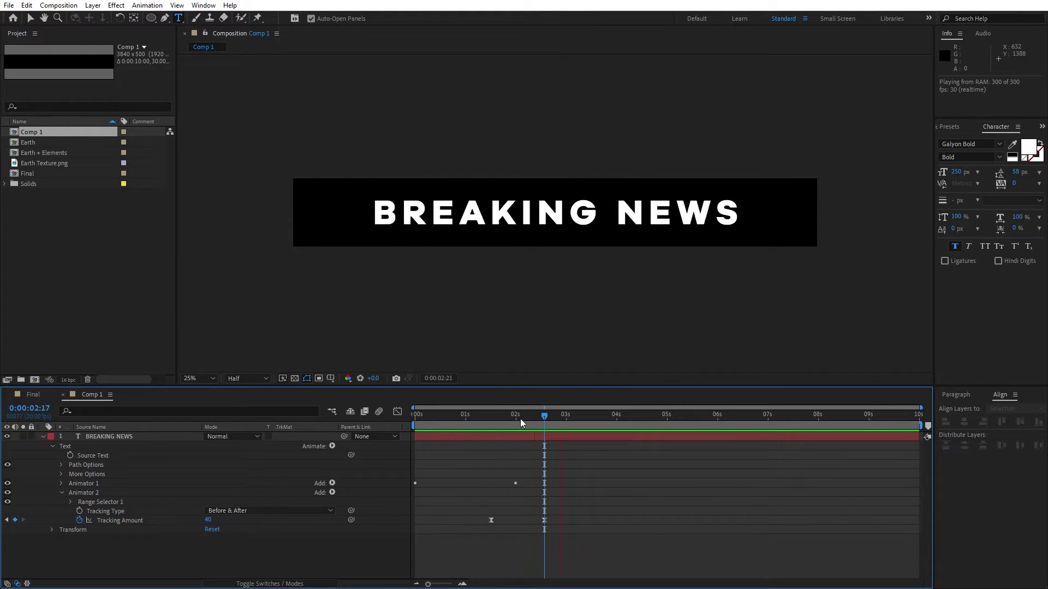
pyautogui.click(484, 421)
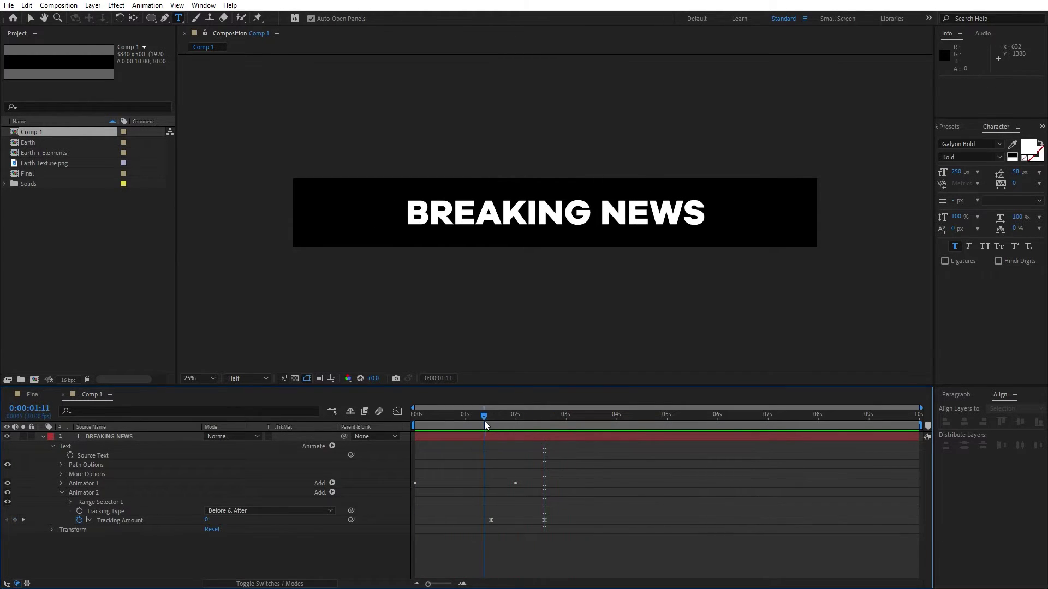
pyautogui.click(43, 436)
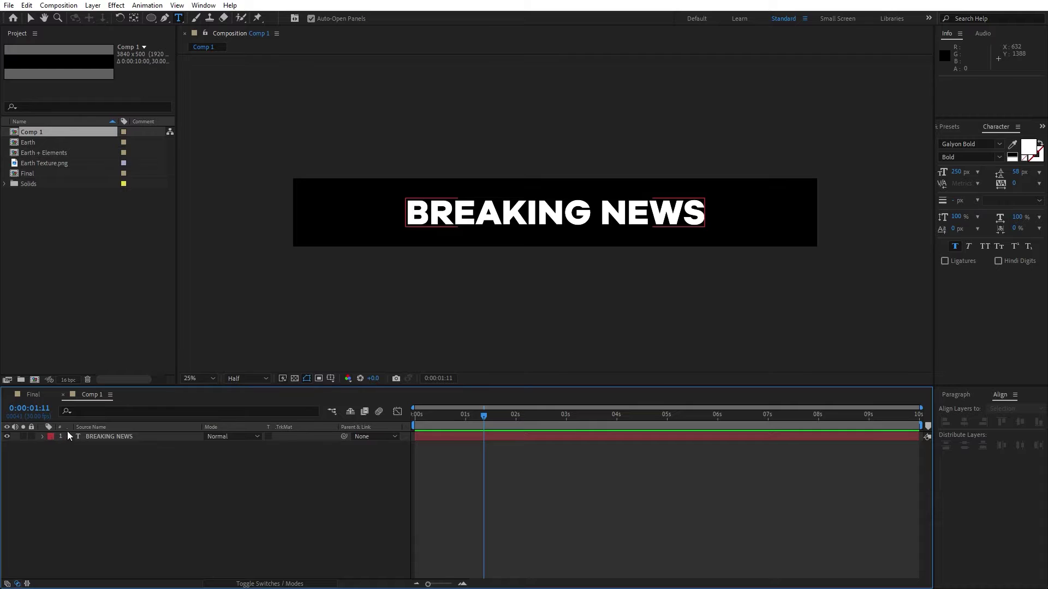
# Close the BREAKING NEWS composition's timeline and rename Comp 1 as Text in the project
pyautogui.click(64, 395)
pyautogui.click(48, 134)
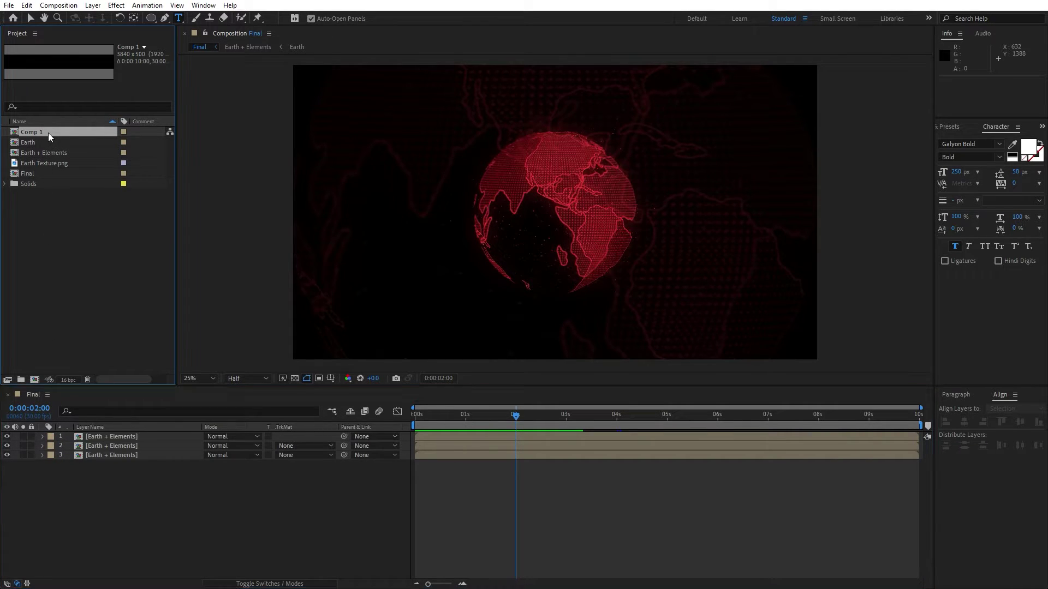
pyautogui.press('Return')
pyautogui.write('Text')
pyautogui.click(67, 245)
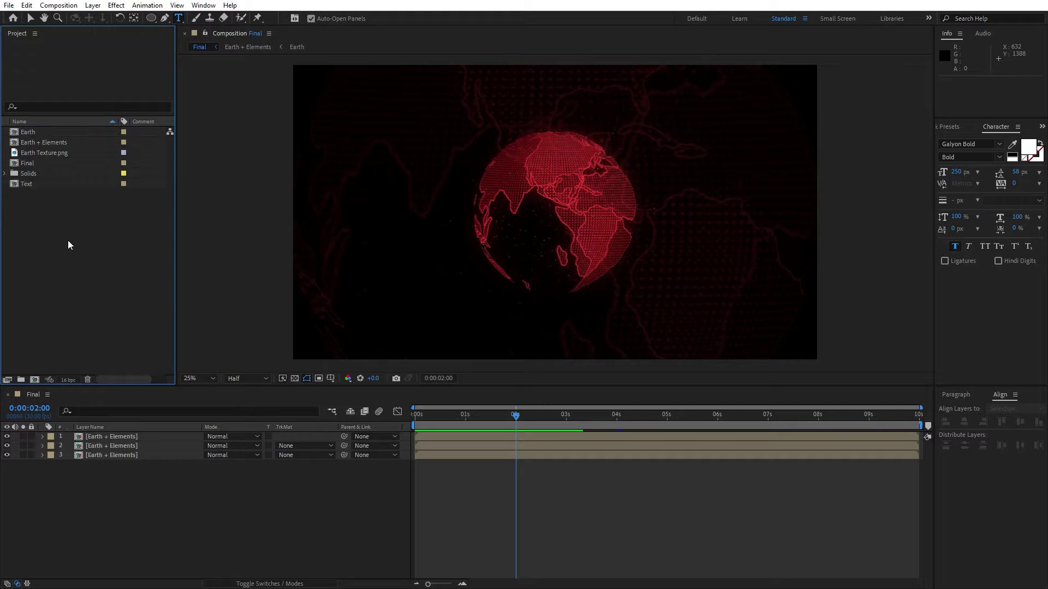
# Add the Text composition as the top layer of the Final composition and preview the result from the start
pyautogui.click(47, 187)
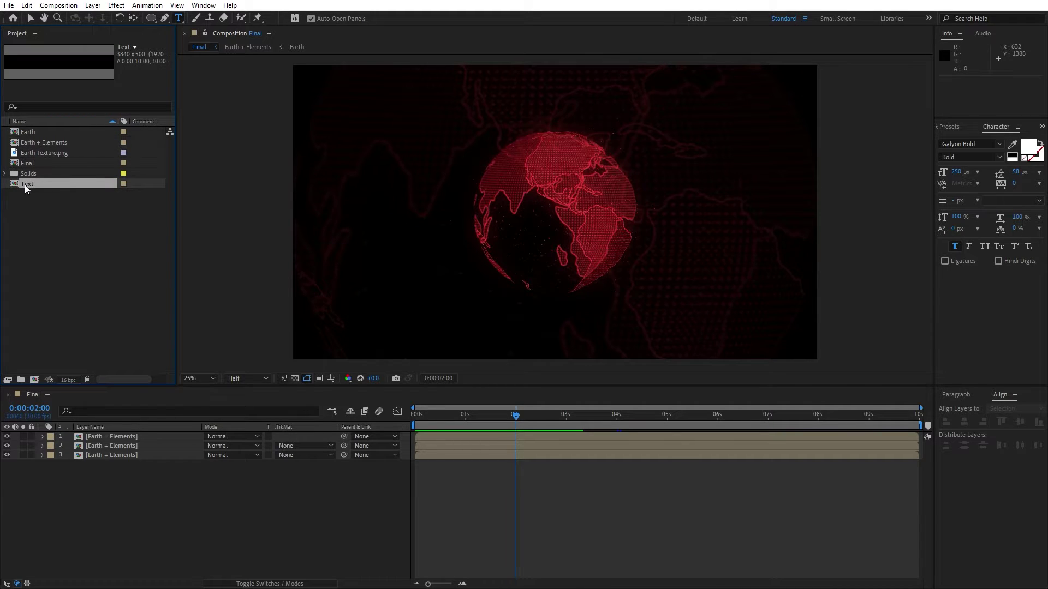
pyautogui.moveTo(24, 185); pyautogui.dragTo(133, 437)
pyautogui.moveTo(446, 421); pyautogui.dragTo(404, 425)
pyautogui.press('space')
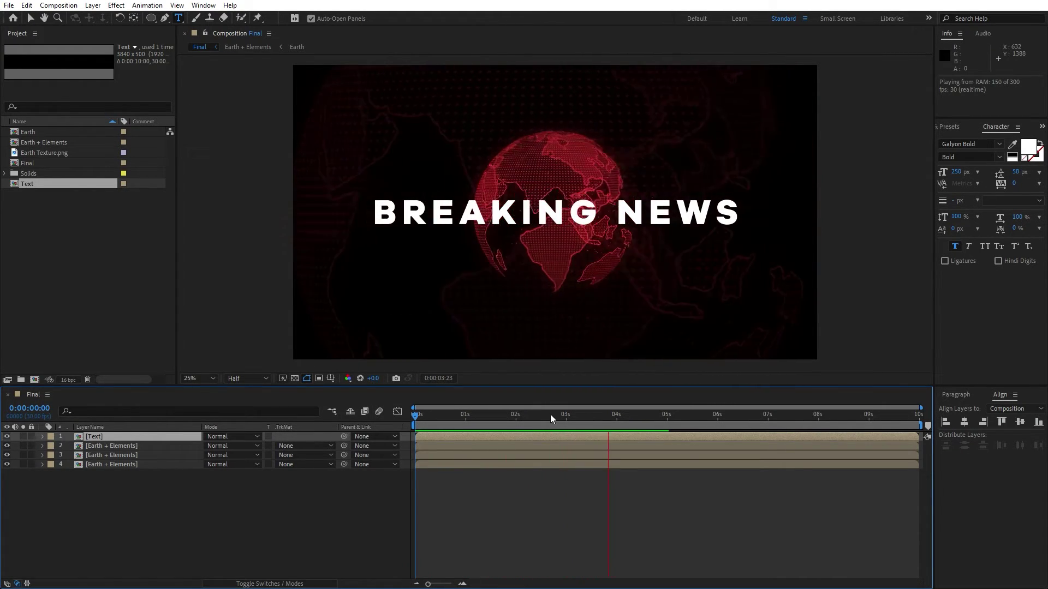
pyautogui.click(463, 419)
pyautogui.press('space')
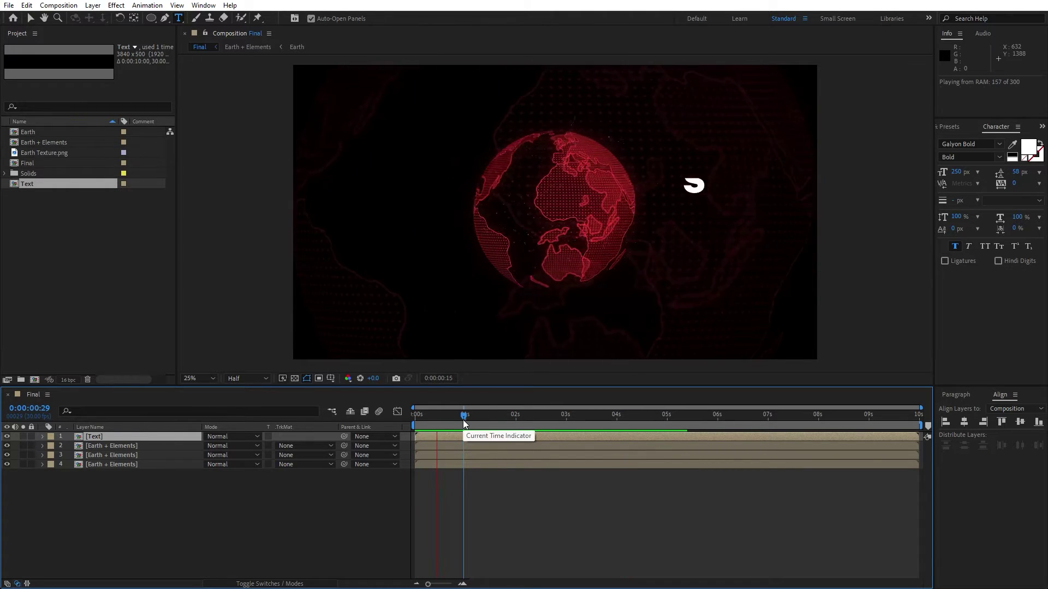
pyautogui.click(588, 418)
pyautogui.press('v')
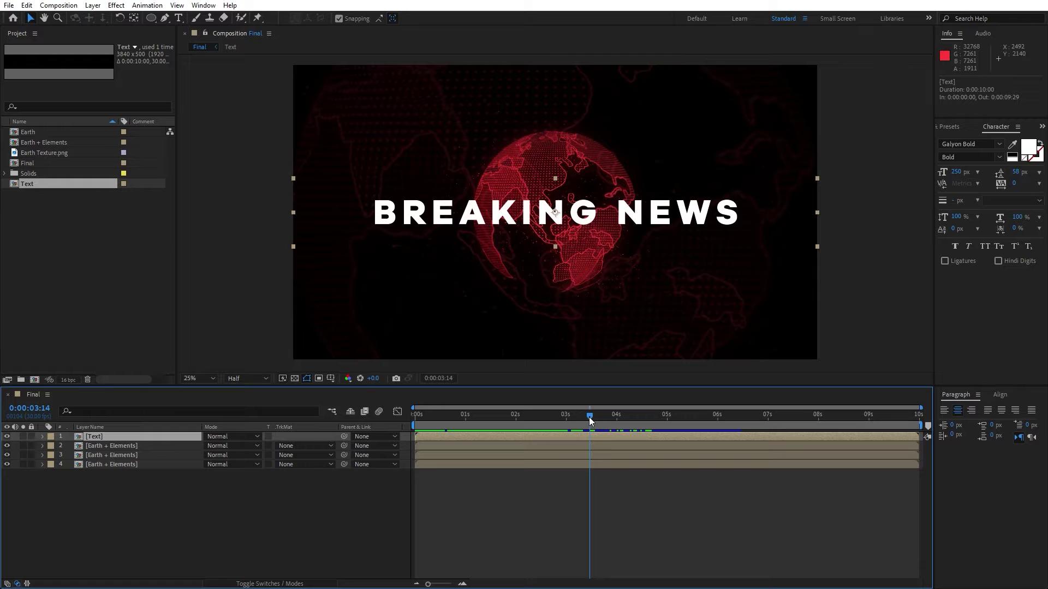
# Create a 1200 x 800 px, 10-second composition named Text 02, and set the font size to 40 px
pyautogui.click(34, 379)
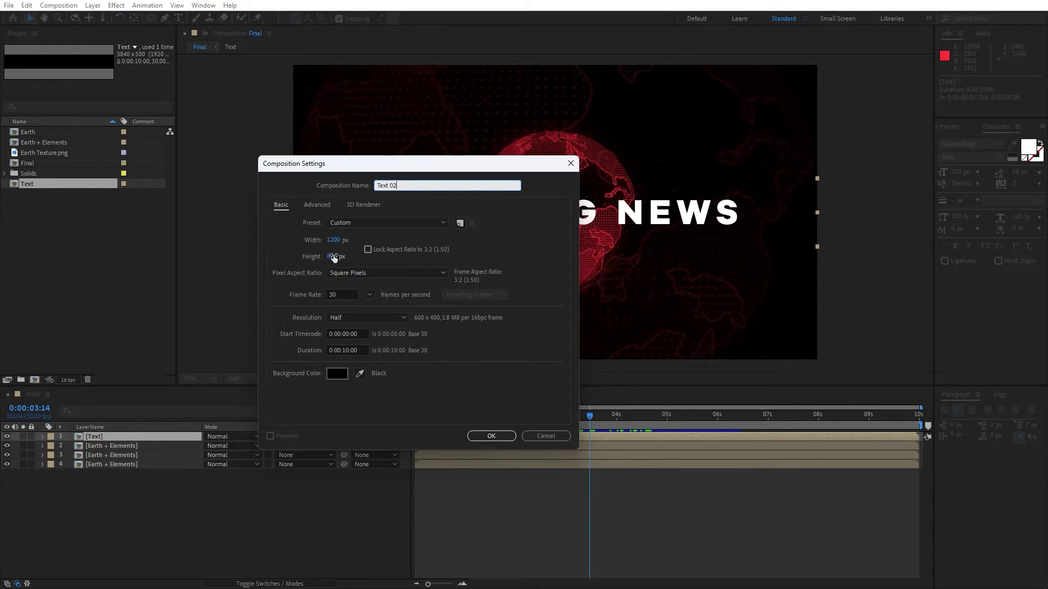
pyautogui.click(494, 437)
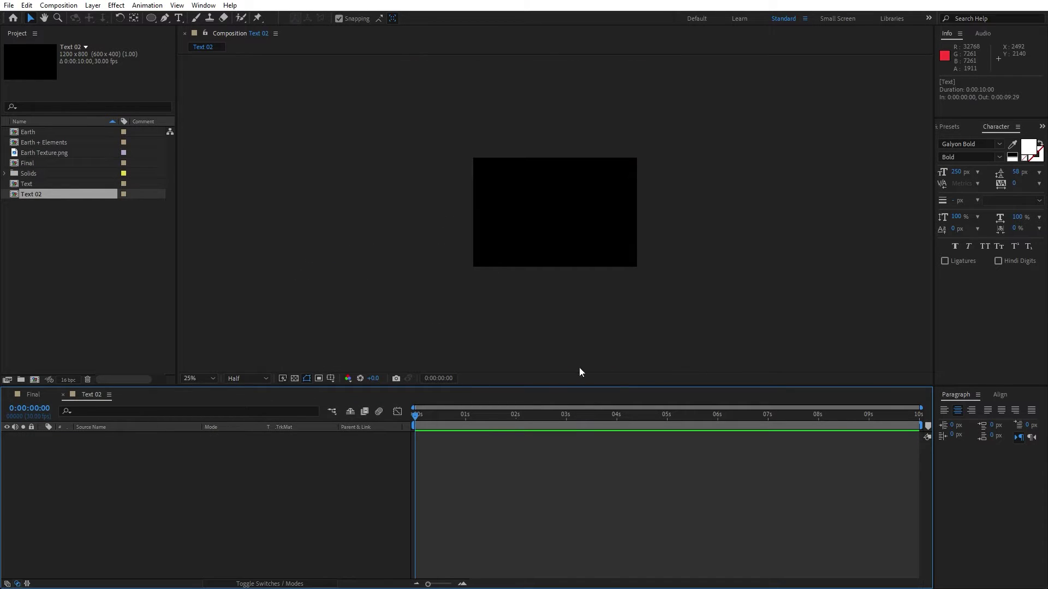
pyautogui.click(957, 172)
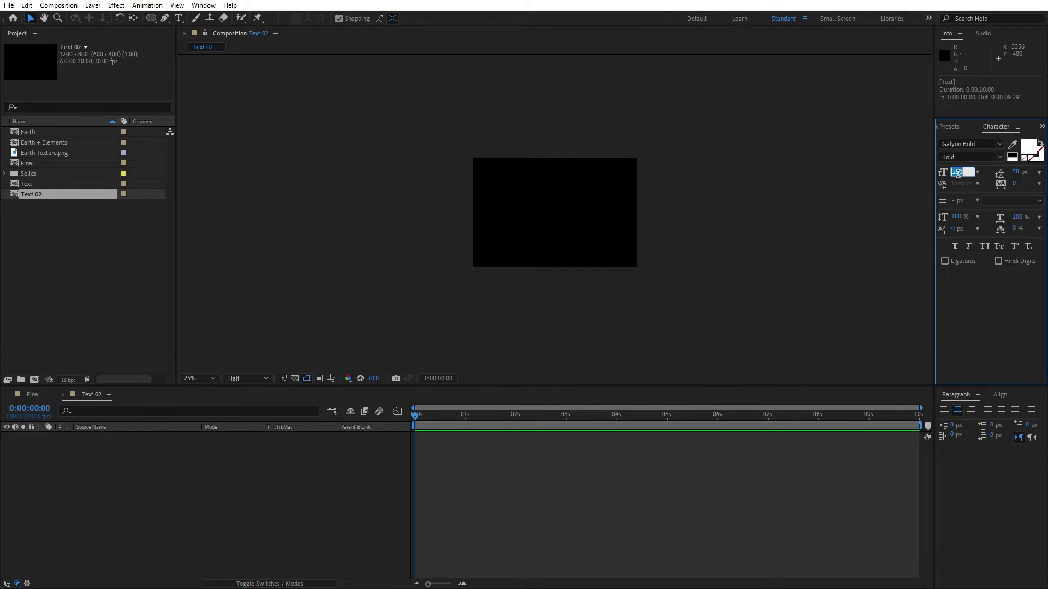
pyautogui.write('40')
pyautogui.press('Return')
# Show the Title/Action Safe guides, create a paragraph text box matching the outer safe frame, and fill it with Lorem ipsum text
pyautogui.click(179, 18)
pyautogui.scroll(2, 614, 249)
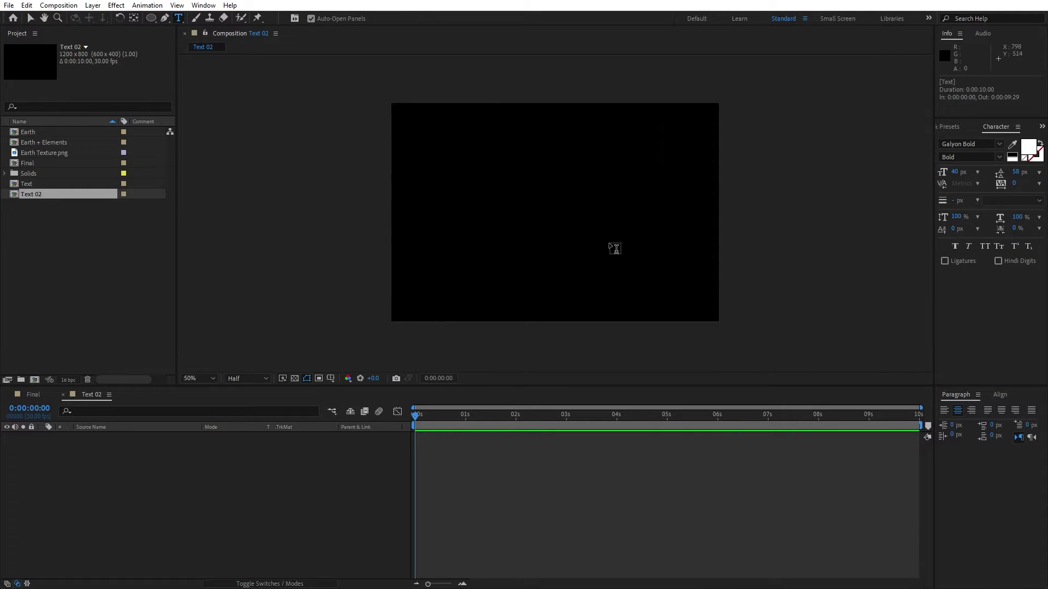
pyautogui.click(331, 378)
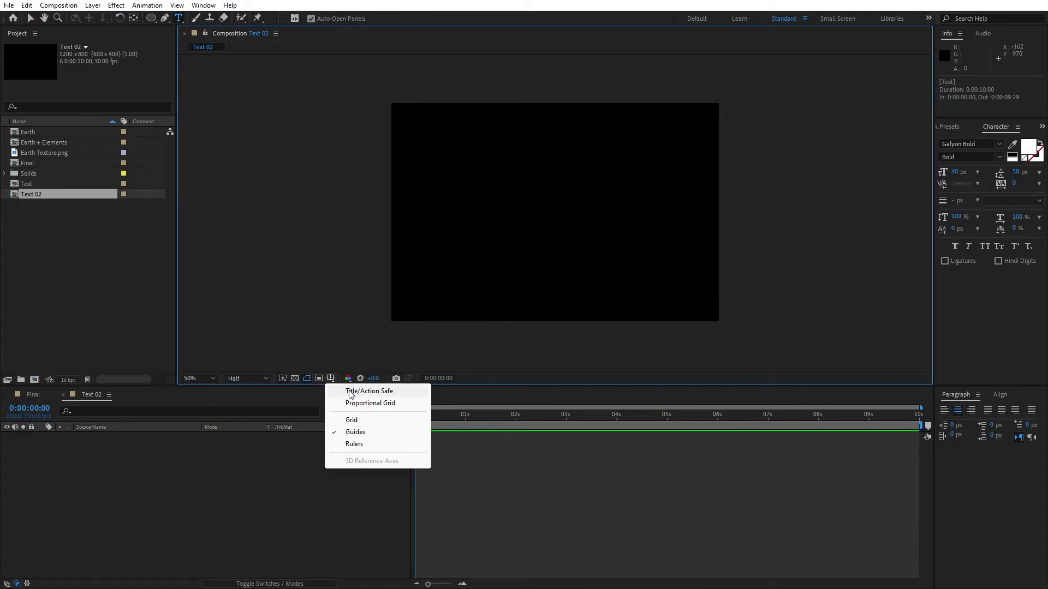
pyautogui.click(350, 391)
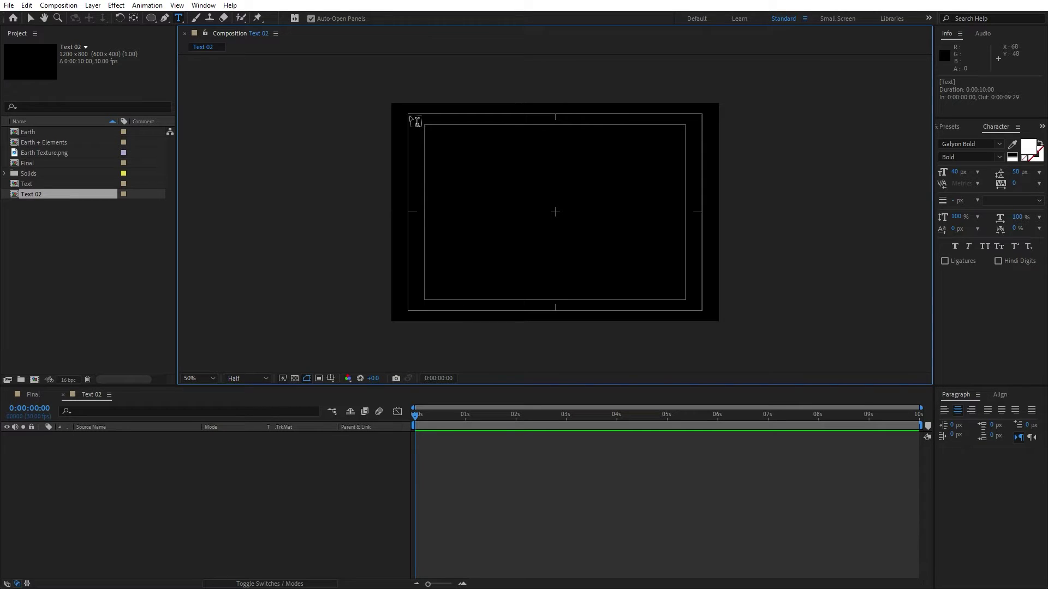
pyautogui.moveTo(415, 121); pyautogui.dragTo(701, 309)
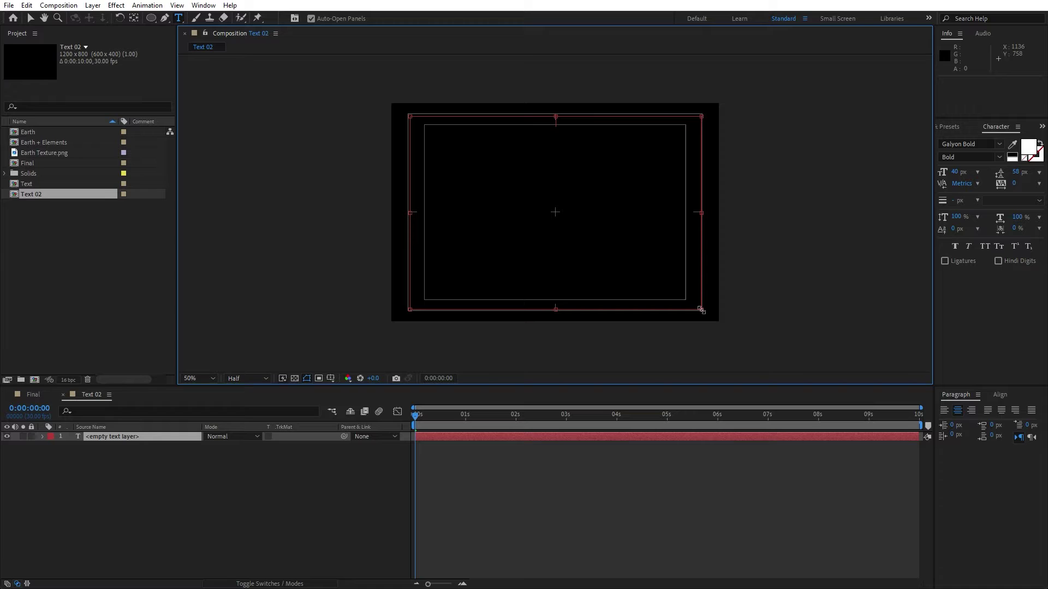
pyautogui.write('Lorem ipsum dolor sit amet, consectetur adipiscing elit, sed do eiusmod tempor incididunt ut labore et dolore magna aliqua. Ut enim ad minim veniam, quis nostrud exercitation ullamco laboris nisi ut aliquip ex ea commodo consequat. Duis aute irure dolor in reprehenderit in voluptate velit esse cillum dolore eu fugiat nulla pariatur. Excepteur sint occaecat cupidatat non proident, sunt in culpa qui officia deserunt mollit anim id est laborum.')
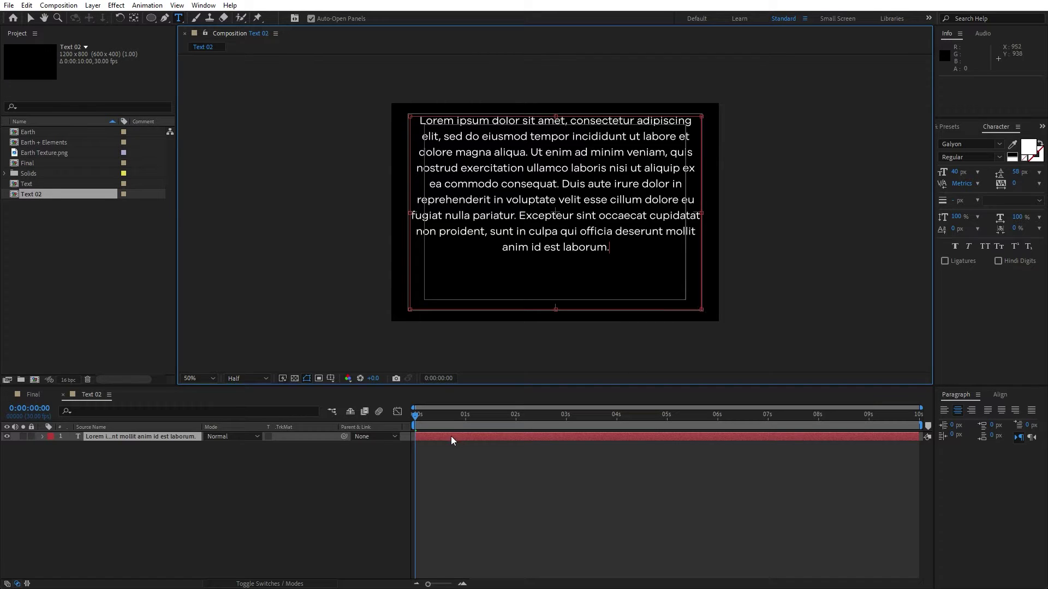
pyautogui.click(319, 471)
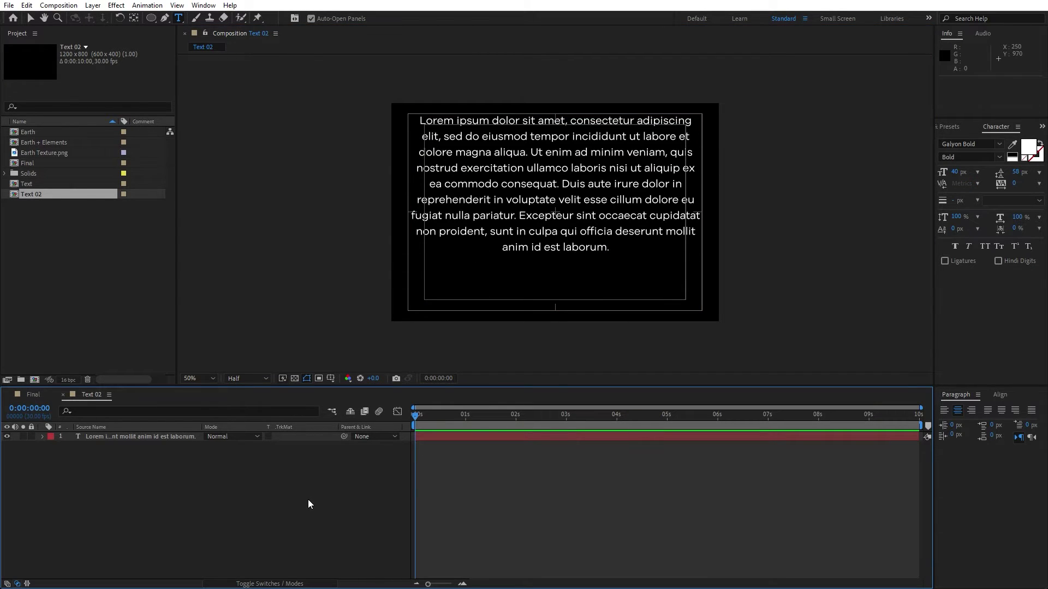
# Find the Typewriter animation preset and apply it to the Lorem ipsum text layer at 0:00:00:00
pyautogui.click(165, 437)
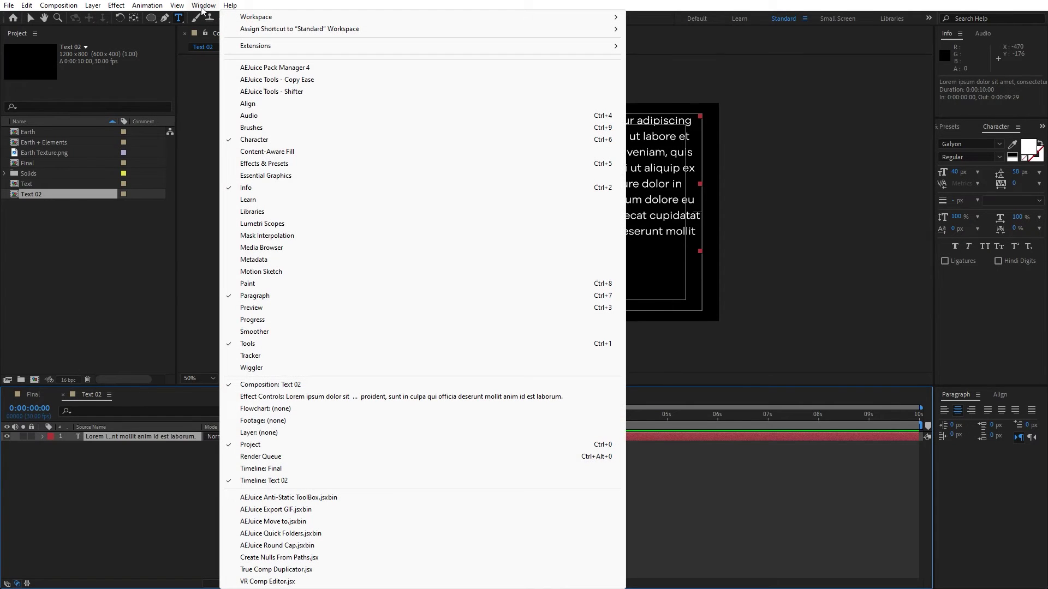
pyautogui.click(203, 6)
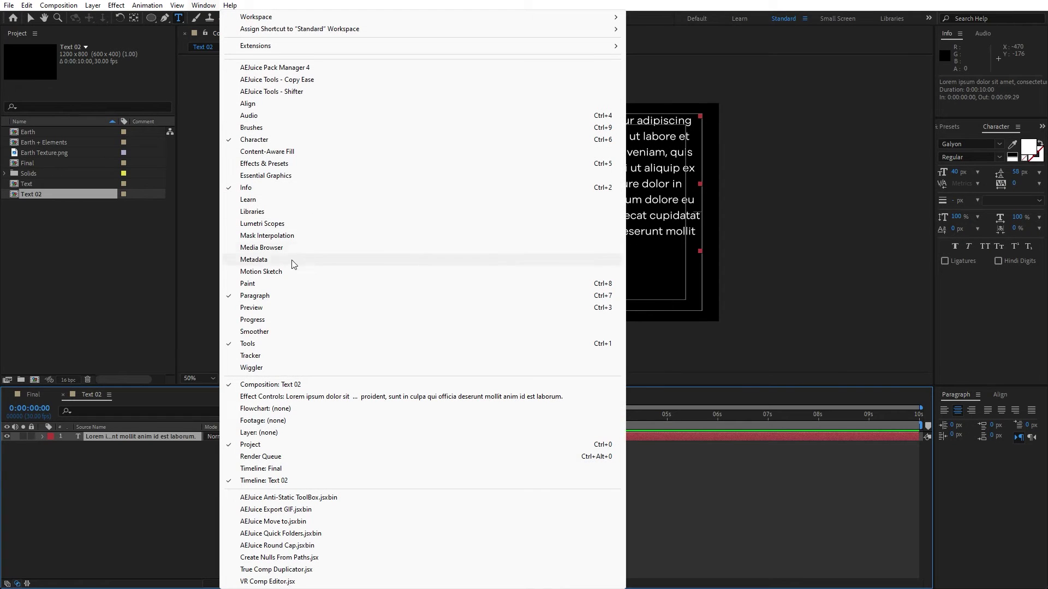
pyautogui.click(138, 435)
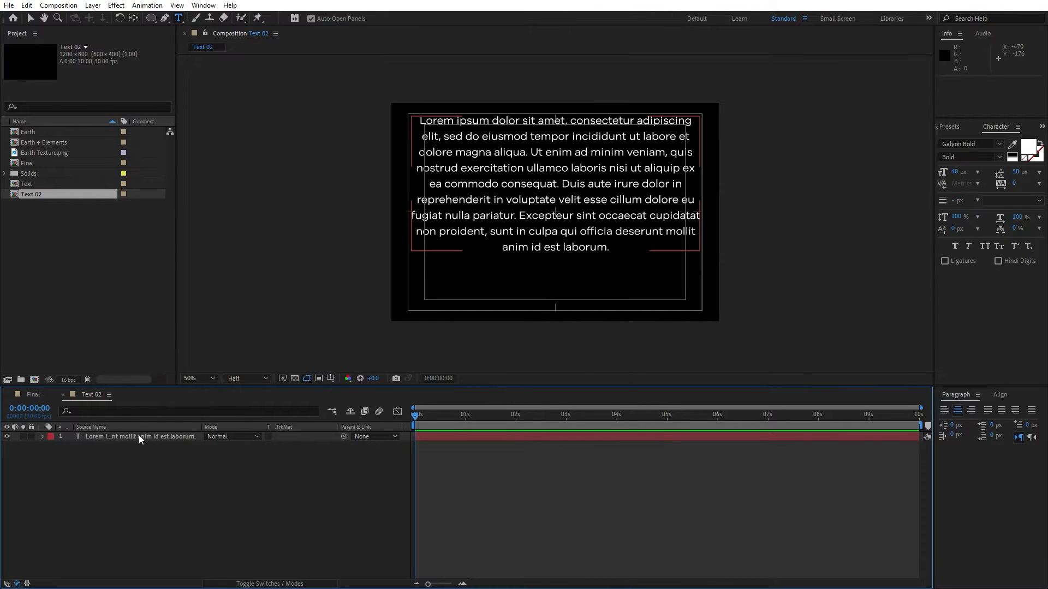
pyautogui.click(139, 435)
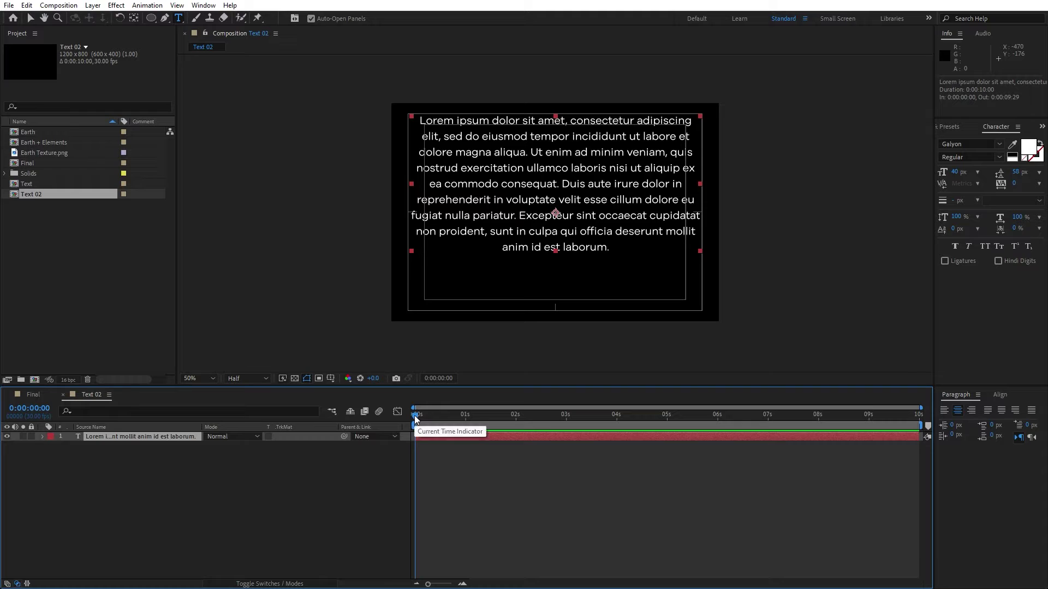
pyautogui.click(945, 126)
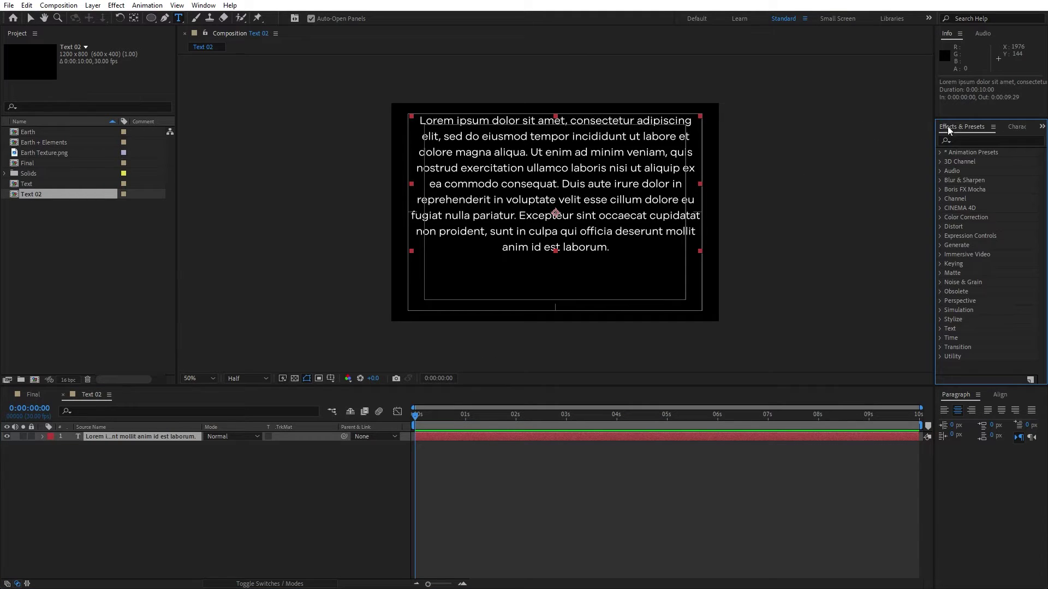
pyautogui.click(977, 140)
pyautogui.write('type')
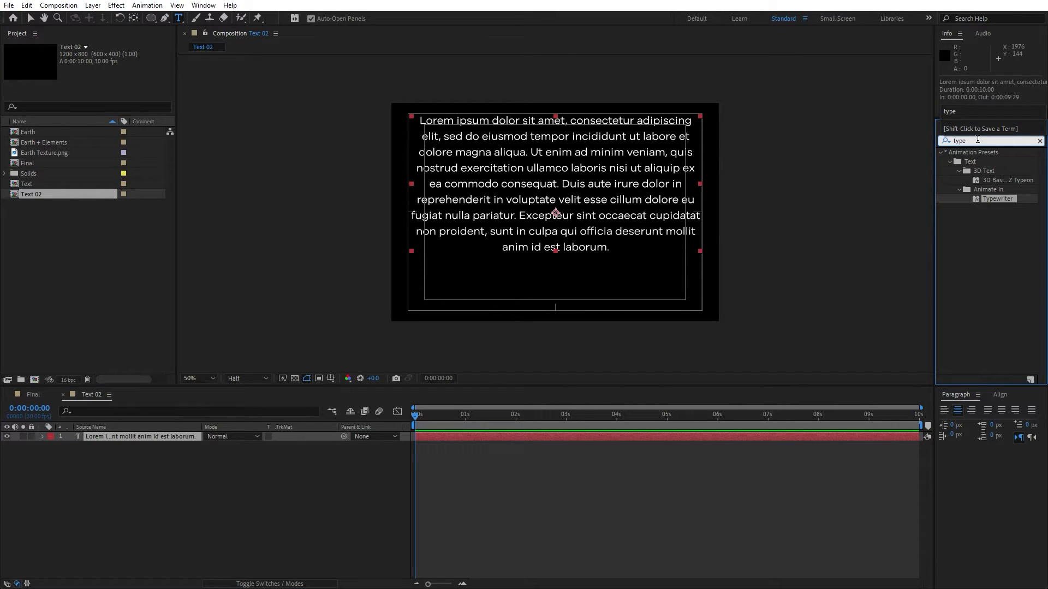
pyautogui.moveTo(984, 205); pyautogui.dragTo(147, 436)
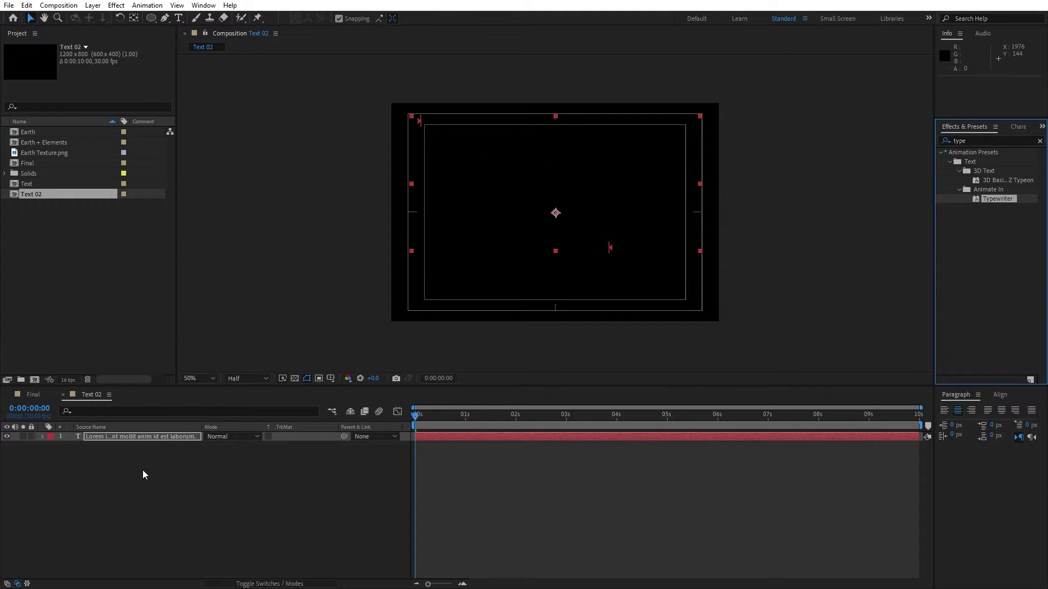
# Move the Range Selector's final Start keyframe to 0:00:06:02 and preview the Lorem ipsum typewriter animation
pyautogui.click(168, 436)
pyautogui.press('u')
pyautogui.press('u')
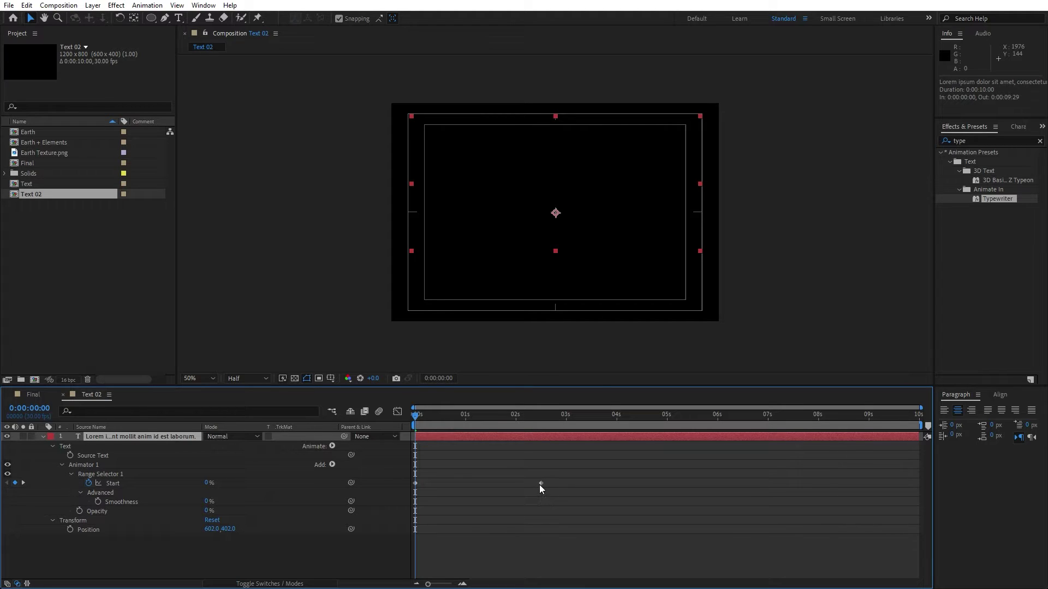
pyautogui.moveTo(540, 485); pyautogui.dragTo(598, 486)
pyautogui.moveTo(729, 478)
pyautogui.mouseDown()
pyautogui.moveTo(759, 474)
pyautogui.moveTo(713, 478)
pyautogui.mouseUp()
pyautogui.click(43, 436)
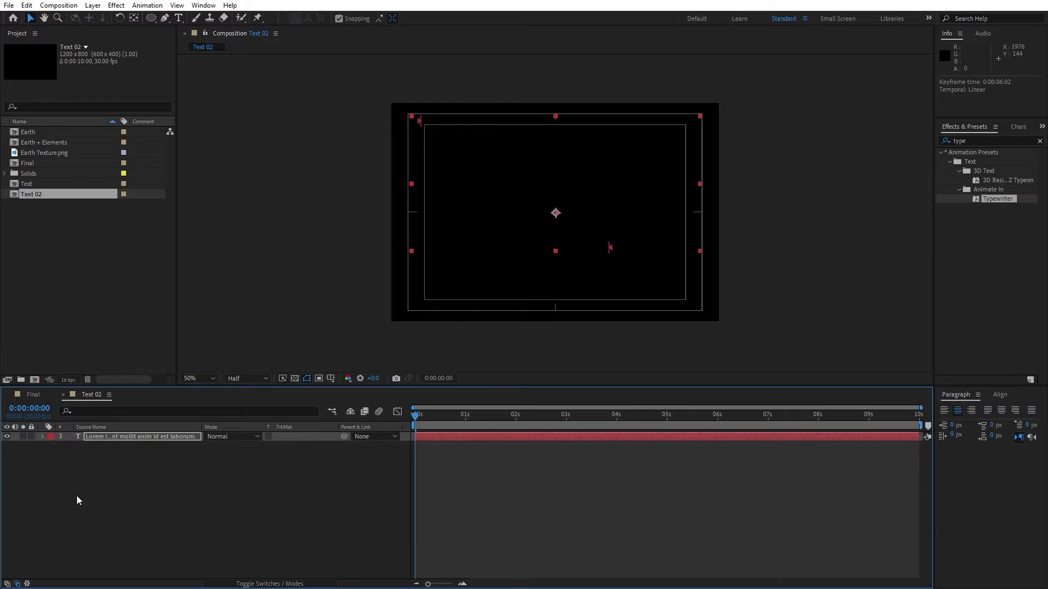
pyautogui.click(77, 496)
pyautogui.press('space')
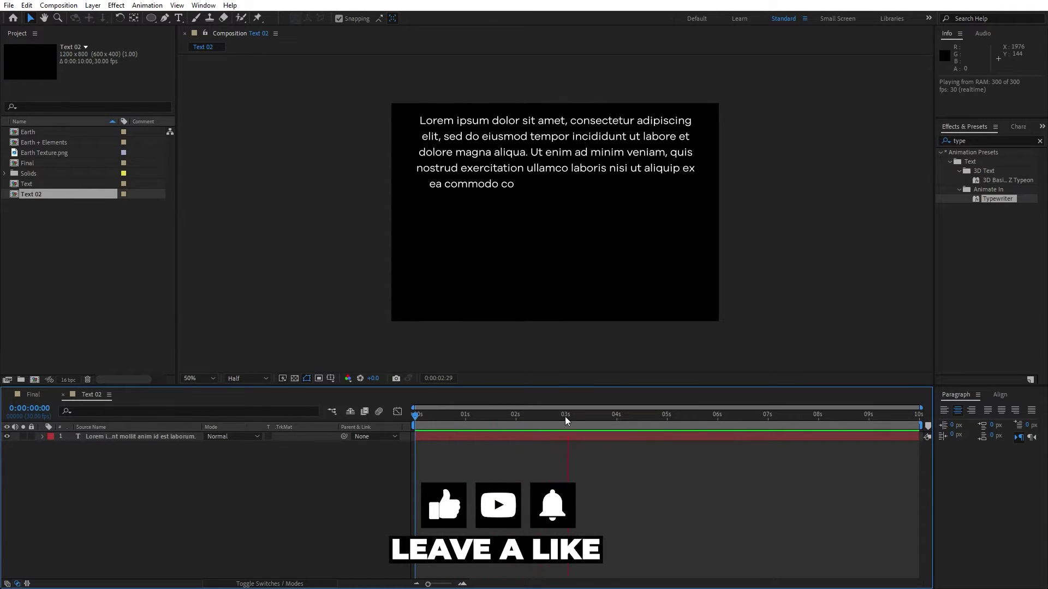
pyautogui.press('space')
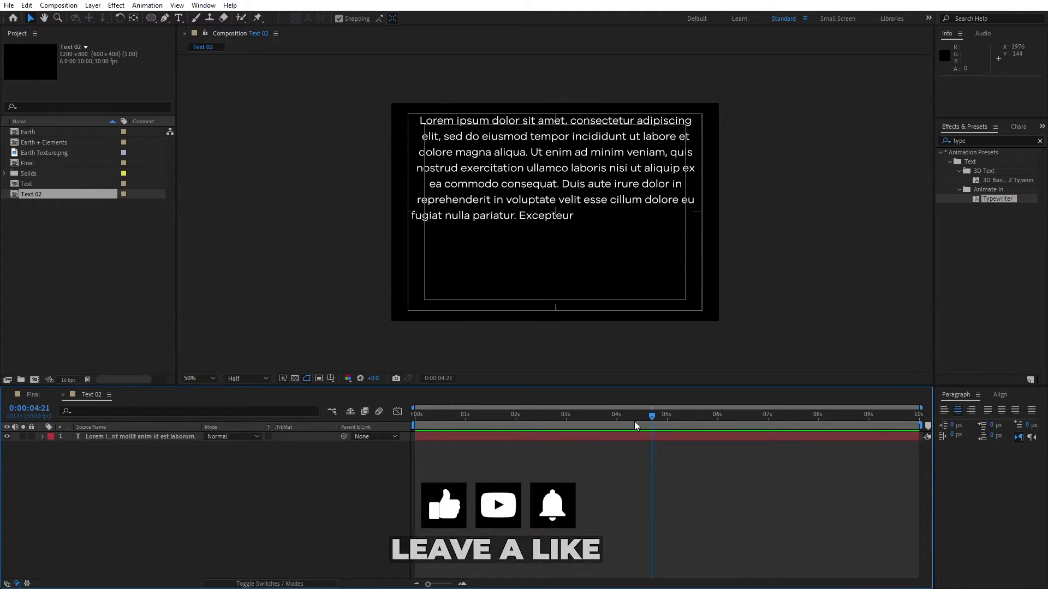
# Add the Text 02 composition as the top layer of the Final composition and scale it to 50%
pyautogui.click(62, 395)
pyautogui.moveTo(31, 194); pyautogui.dragTo(150, 436)
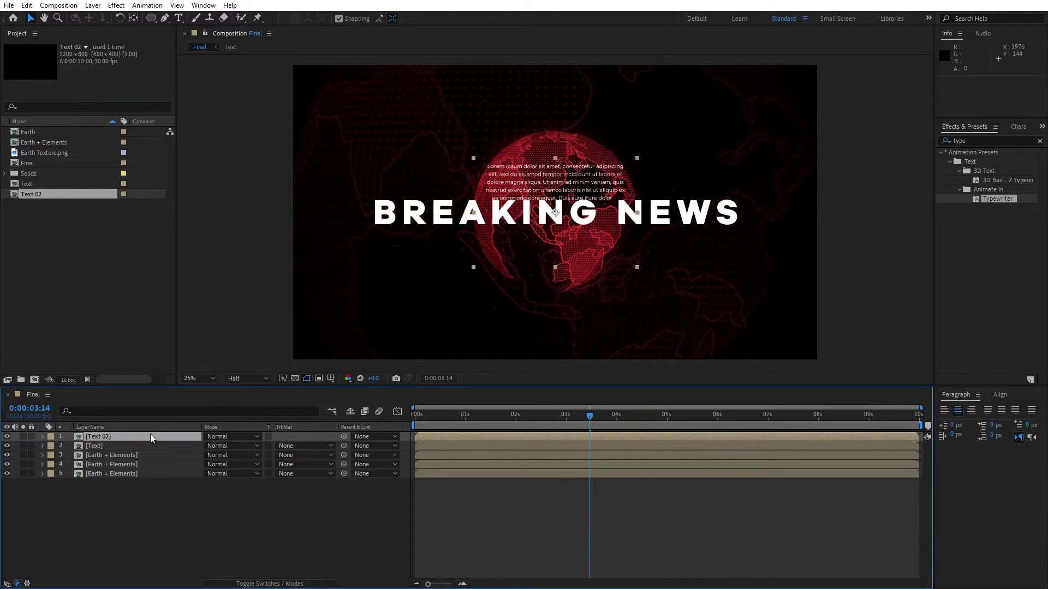
pyautogui.press('s')
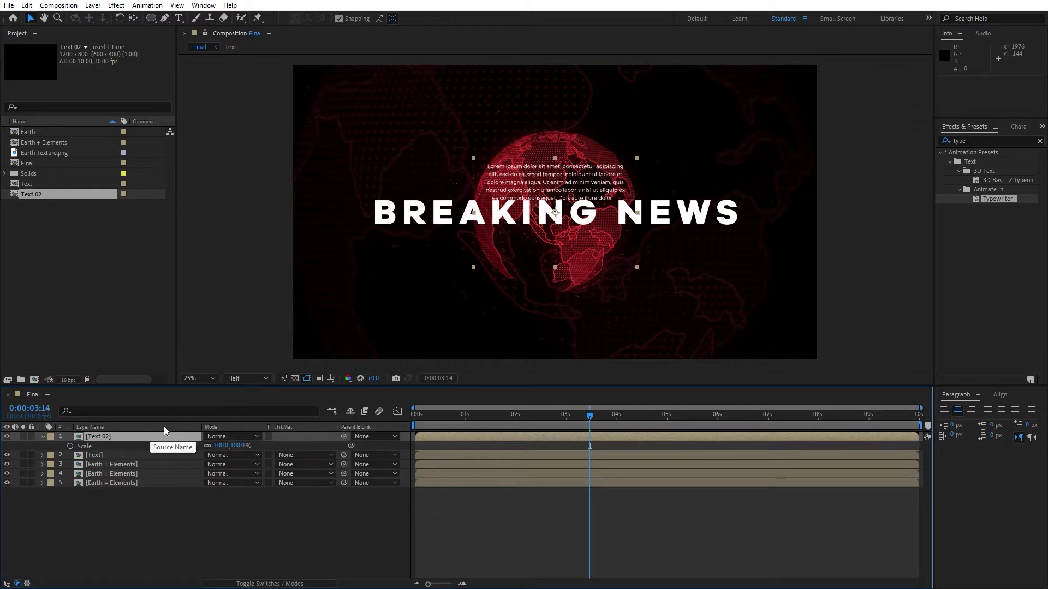
pyautogui.click(223, 446)
pyautogui.write('50')
pyautogui.click(215, 511)
# Move the Text 02 layer to the frame's lower-left area, at about 604, 1788, and set its opacity to 60%
pyautogui.click(97, 438)
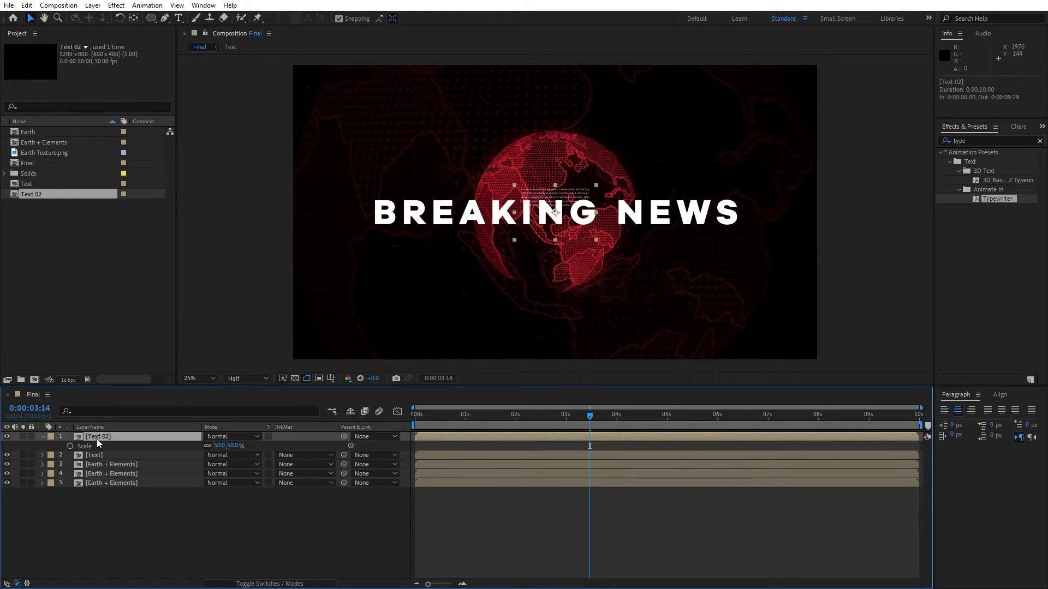
pyautogui.moveTo(565, 196); pyautogui.dragTo(387, 296)
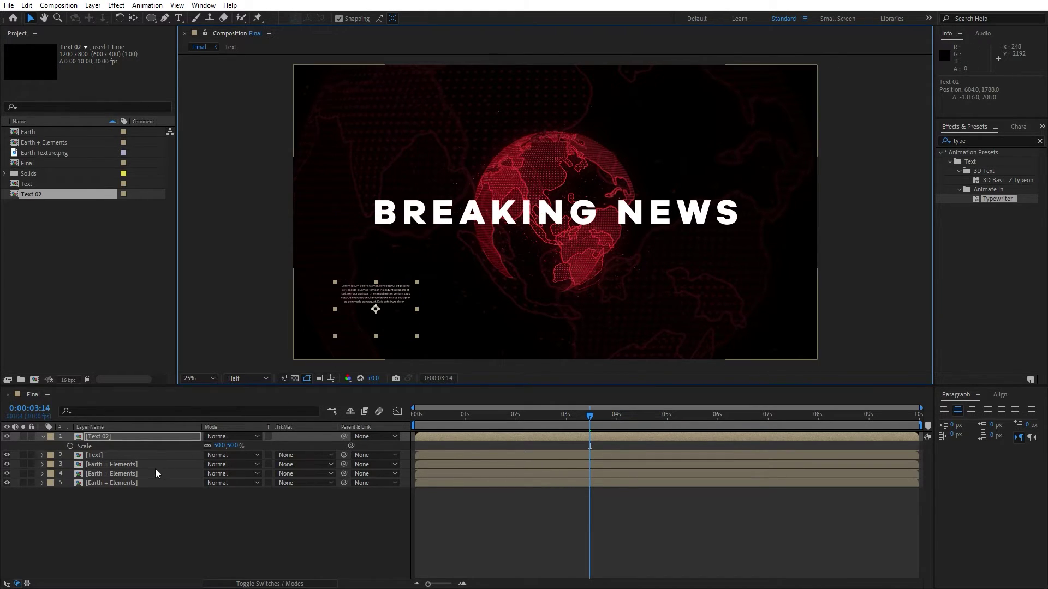
pyautogui.press('t')
pyautogui.click(211, 446)
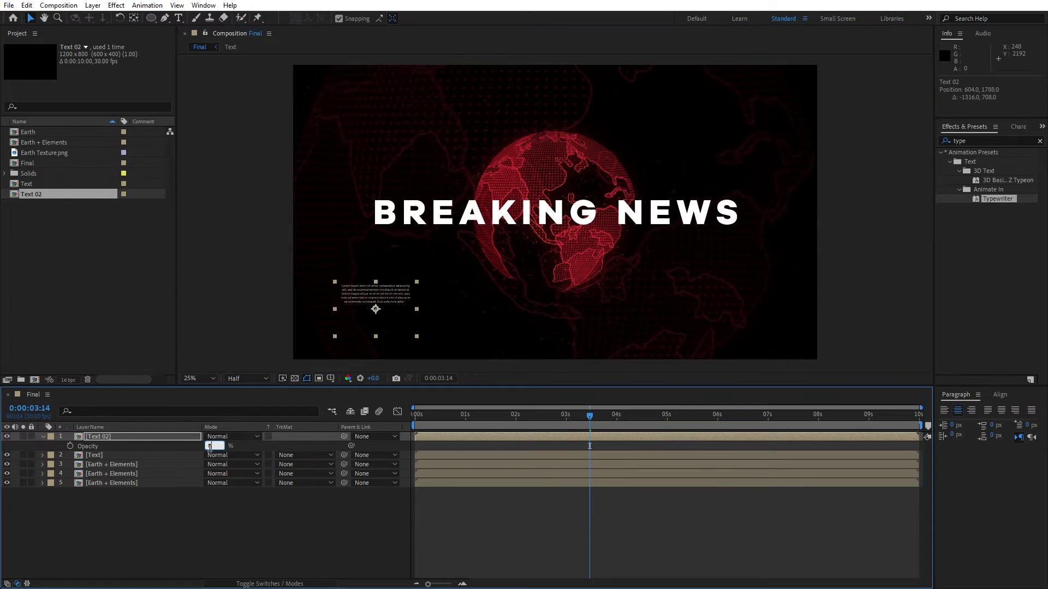
pyautogui.click(207, 500)
# Duplicate the Text 02 layer twice, placing one copy at the frame's lower right and the other above the globe
pyautogui.click(103, 436)
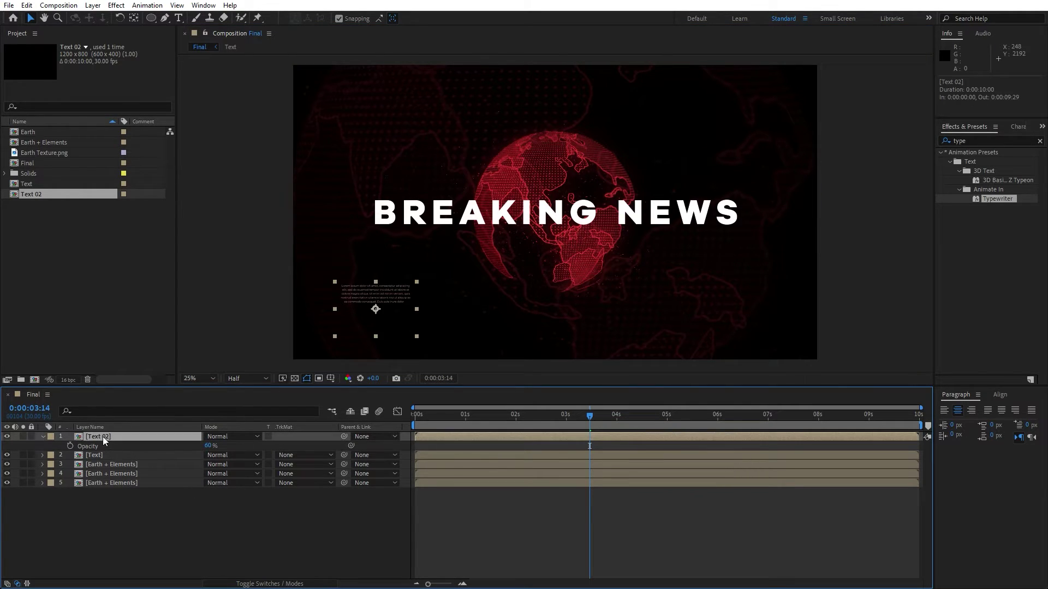
pyautogui.hotkey('ctrl', 'd')
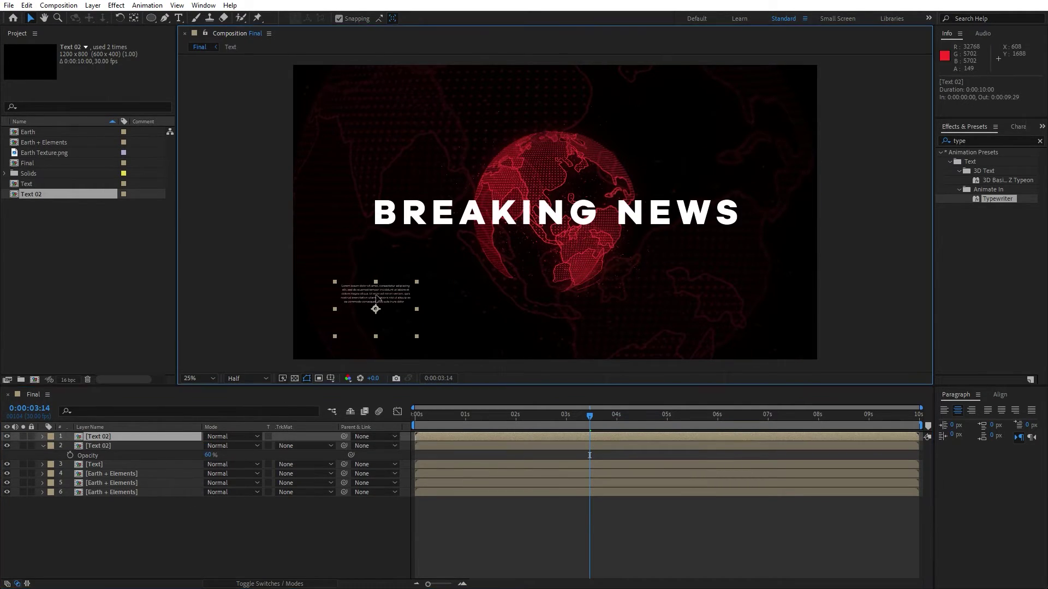
pyautogui.moveTo(382, 293); pyautogui.dragTo(711, 319)
pyautogui.hotkey('ctrl', 'd')
# Lower the opacity of the lower-right Text 02 copy to 34% and of the copy above the globe to 39%
pyautogui.press('t')
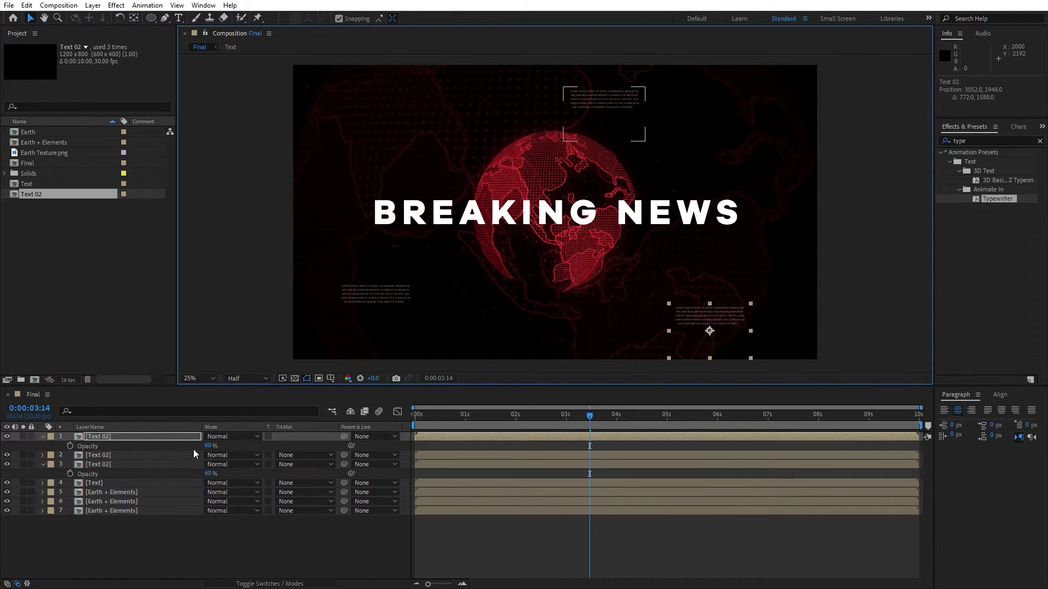
pyautogui.moveTo(207, 446); pyautogui.dragTo(200, 445)
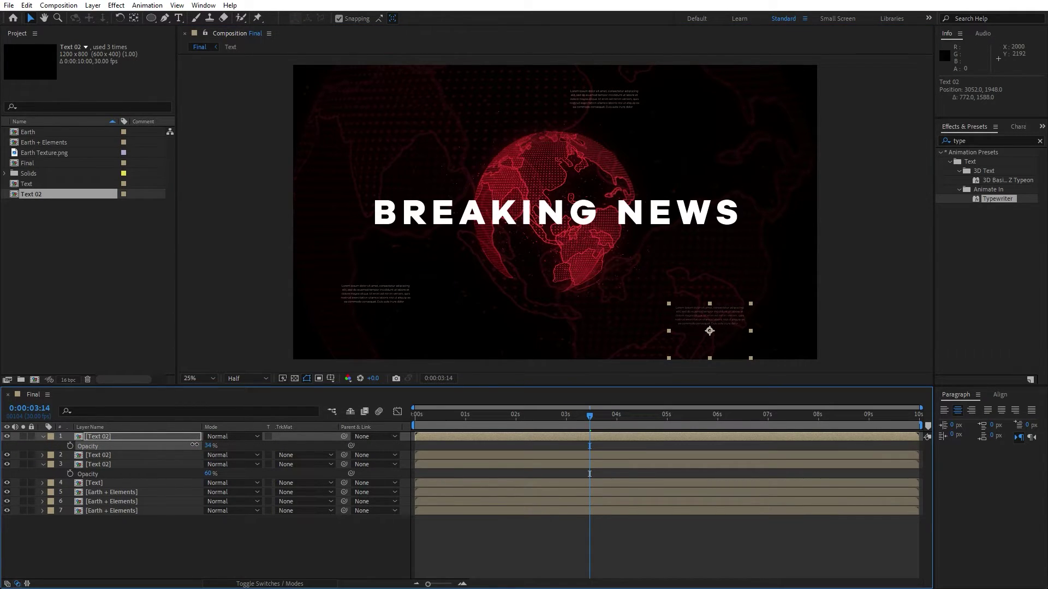
pyautogui.click(195, 455)
pyautogui.press('t')
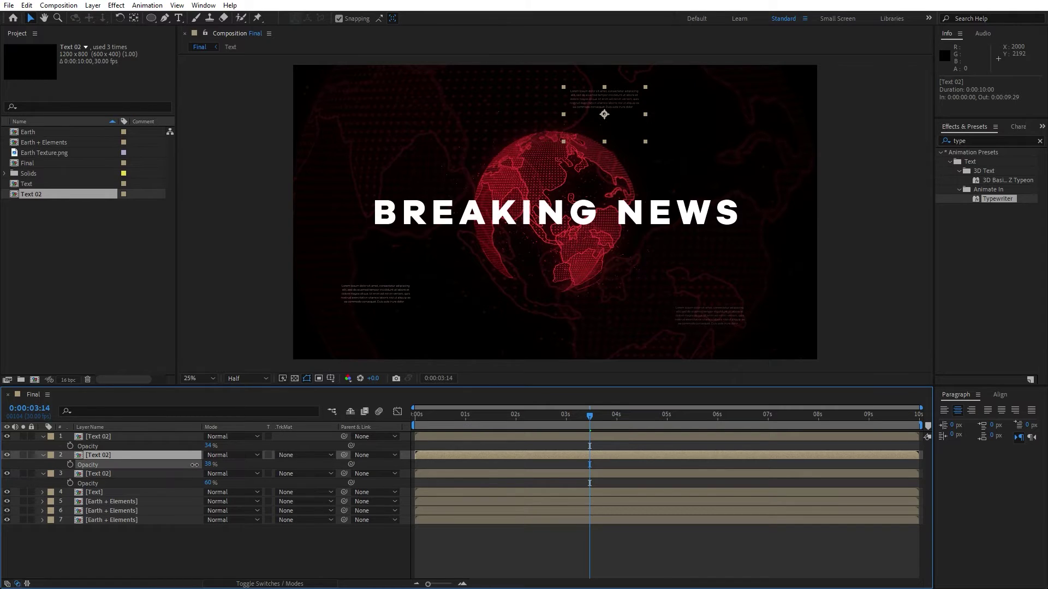
pyautogui.moveTo(194, 465); pyautogui.dragTo(195, 464)
pyautogui.click(194, 531)
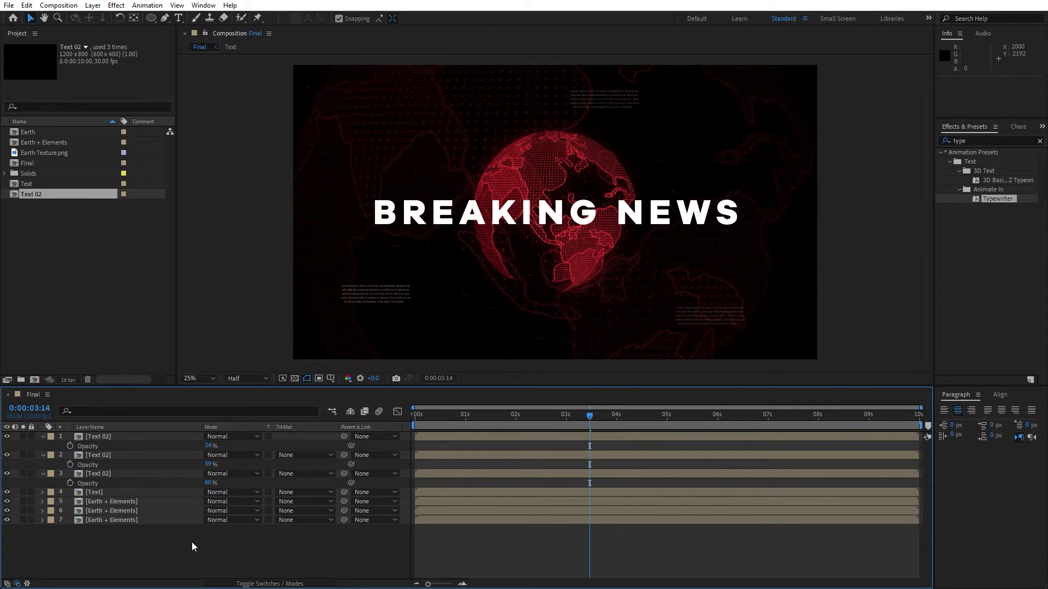
# Stagger the two fainter Text 02 copies to start at about 0.4 s and 0.8 s, and preview the timing
pyautogui.press('space')
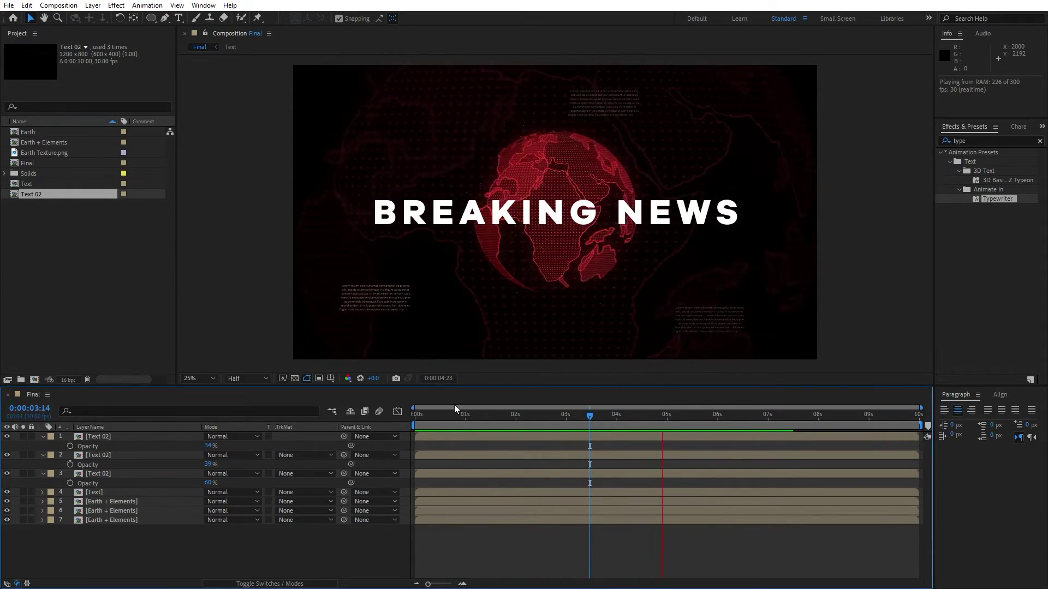
pyautogui.click(527, 417)
pyautogui.moveTo(529, 417); pyautogui.dragTo(541, 417)
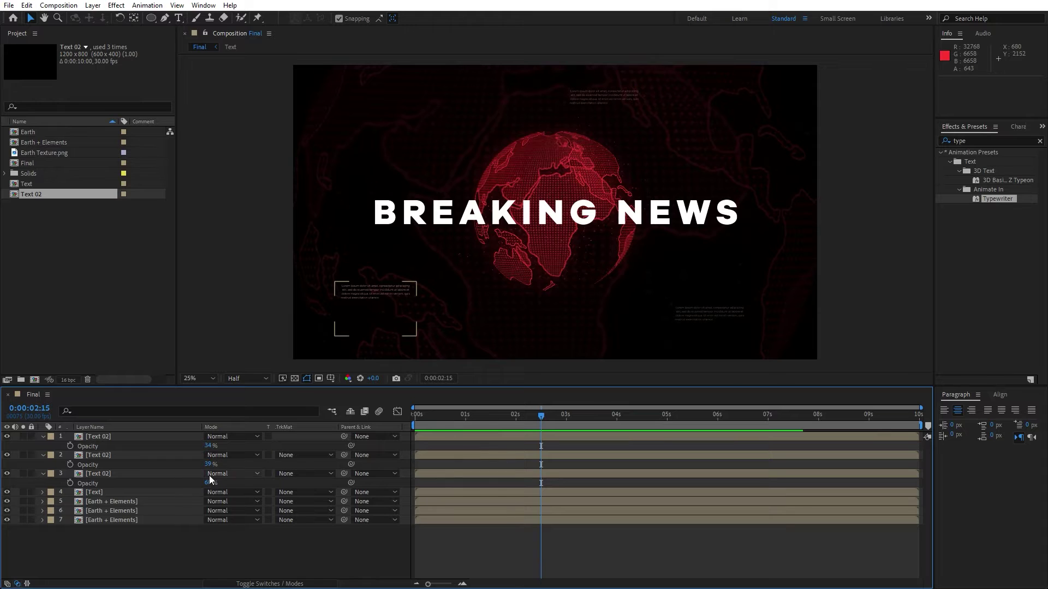
pyautogui.moveTo(427, 454); pyautogui.dragTo(472, 433)
pyautogui.press('space')
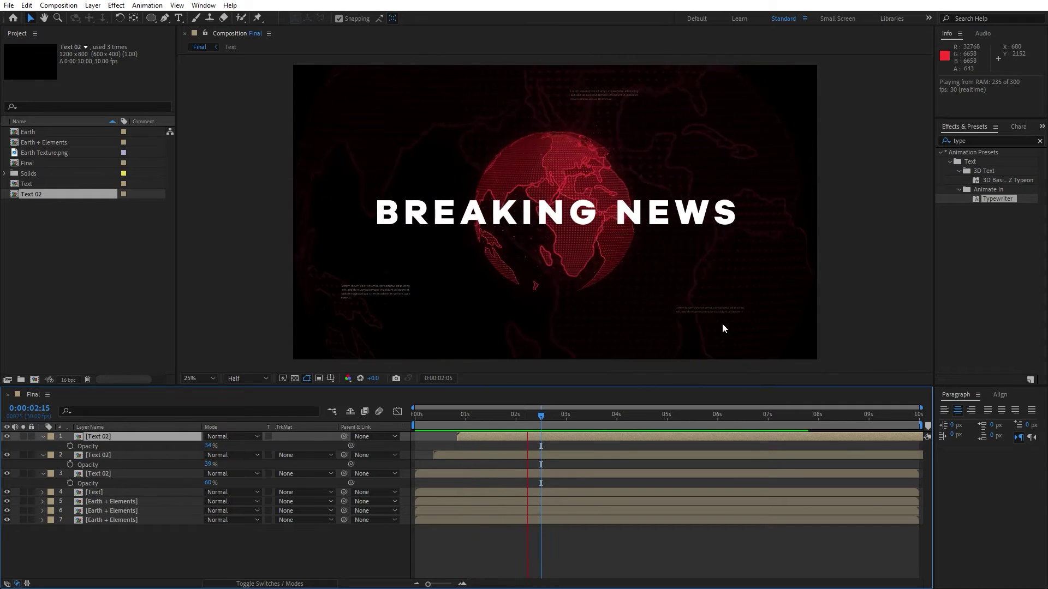
pyautogui.press('space')
# Collapse the opacity properties of the three Text 02 layers and preview the Final composition up to 0:00:02:22
pyautogui.click(43, 436)
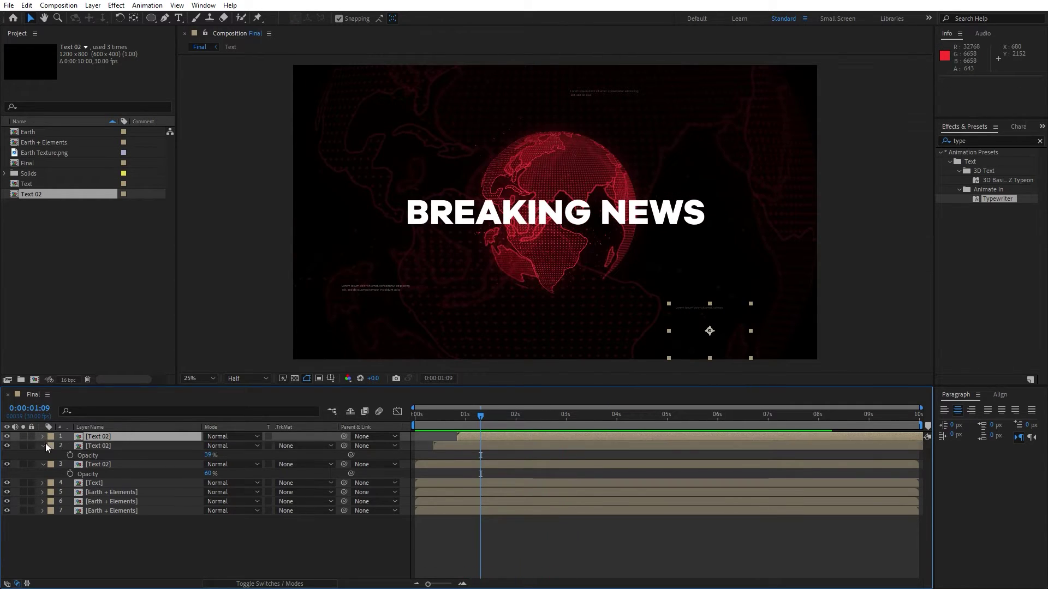
pyautogui.click(43, 446)
pyautogui.click(43, 455)
pyautogui.click(184, 538)
pyautogui.press('space')
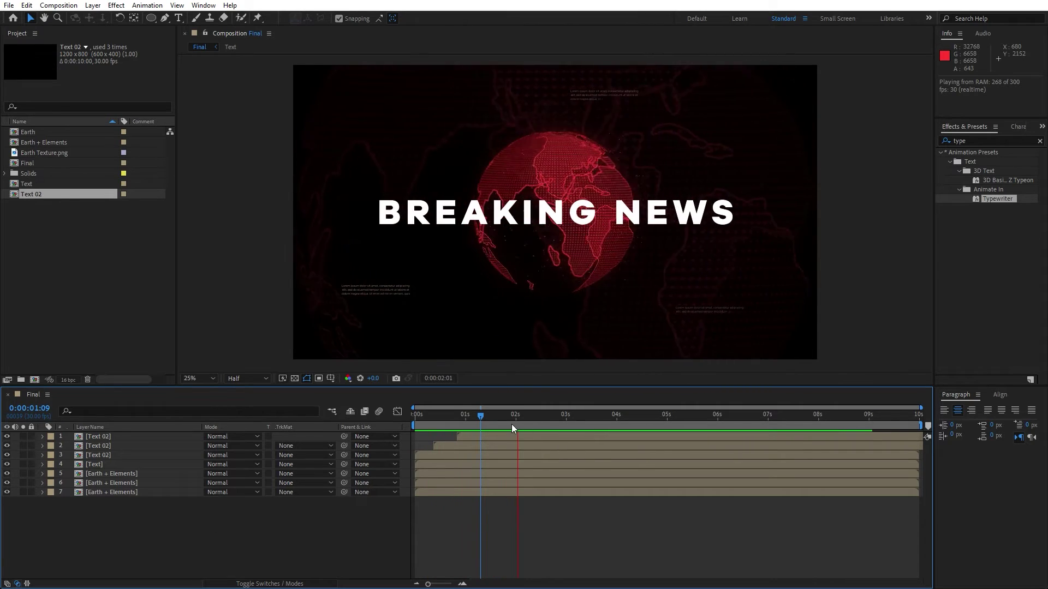
pyautogui.click(553, 415)
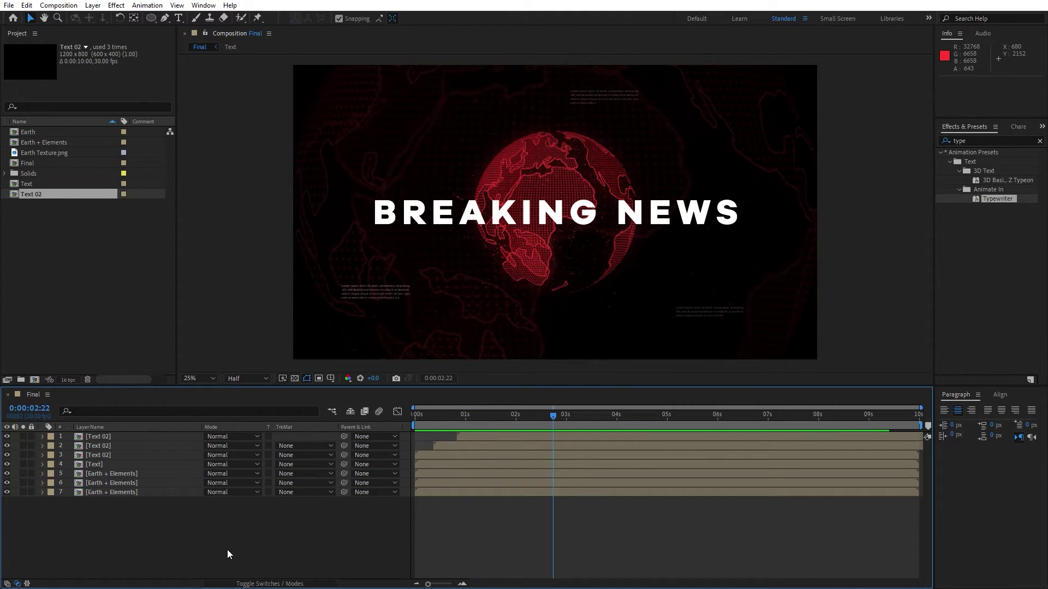
# Create an adjustment layer at the top of the Final composition and rename it Glow
pyautogui.rightClick(234, 532)
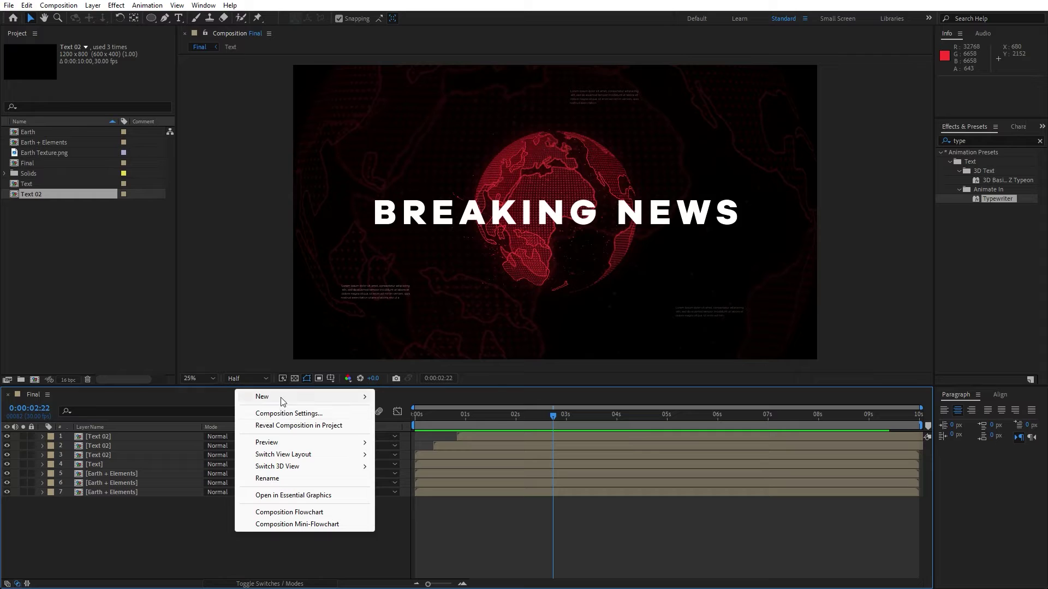
pyautogui.moveTo(282, 397)
pyautogui.click(437, 484)
pyautogui.press('Return')
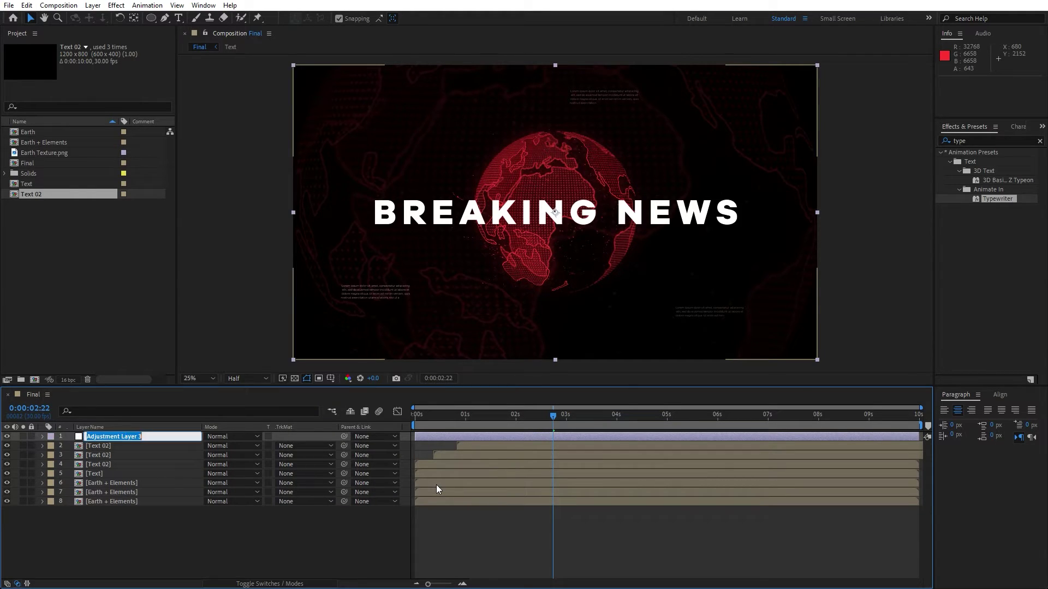
pyautogui.write('Glow')
pyautogui.click(263, 521)
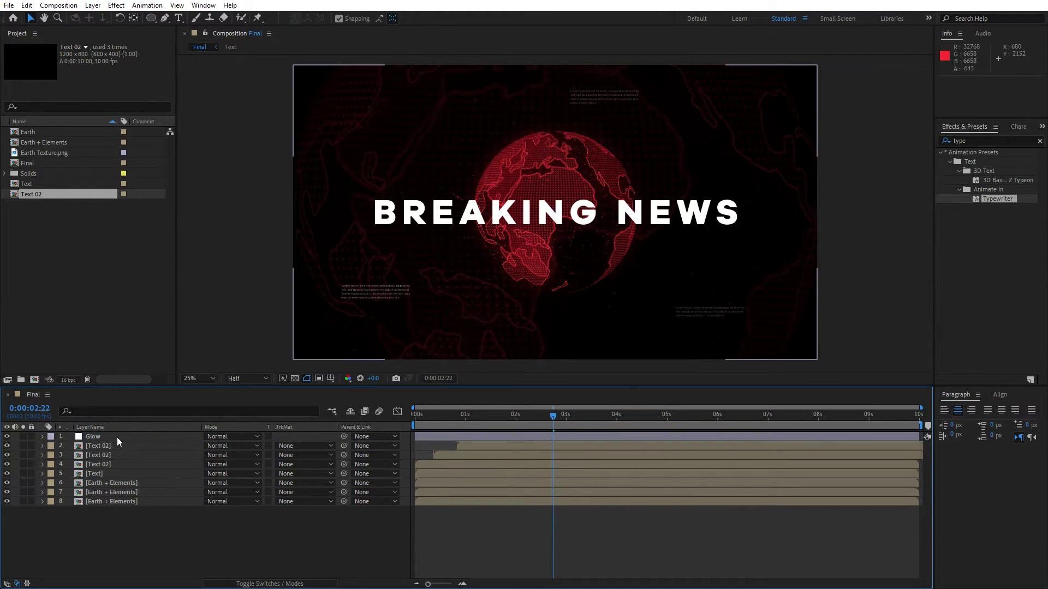
# Find the Stylize Glow effect and apply it to the Glow adjustment layer
pyautogui.click(117, 437)
pyautogui.doubleClick(987, 138)
pyautogui.press('BackSpace')
pyautogui.write('glow')
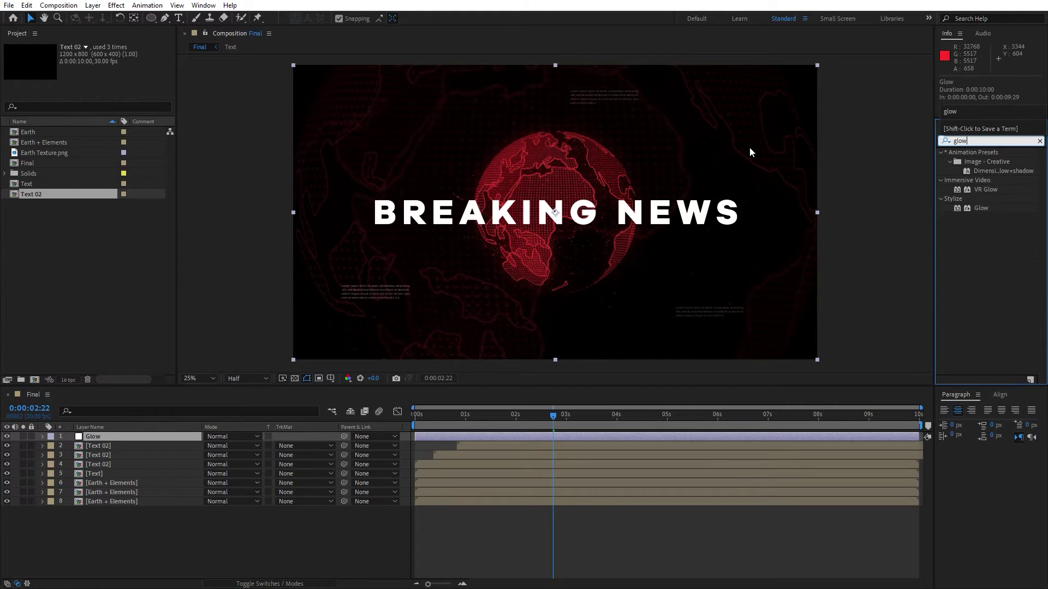
pyautogui.moveTo(982, 207); pyautogui.dragTo(94, 439)
# Set the Glow effect's threshold to 70.2%, radius to 169 and intensity to 0.2
pyautogui.moveTo(103, 75); pyautogui.dragTo(186, 92)
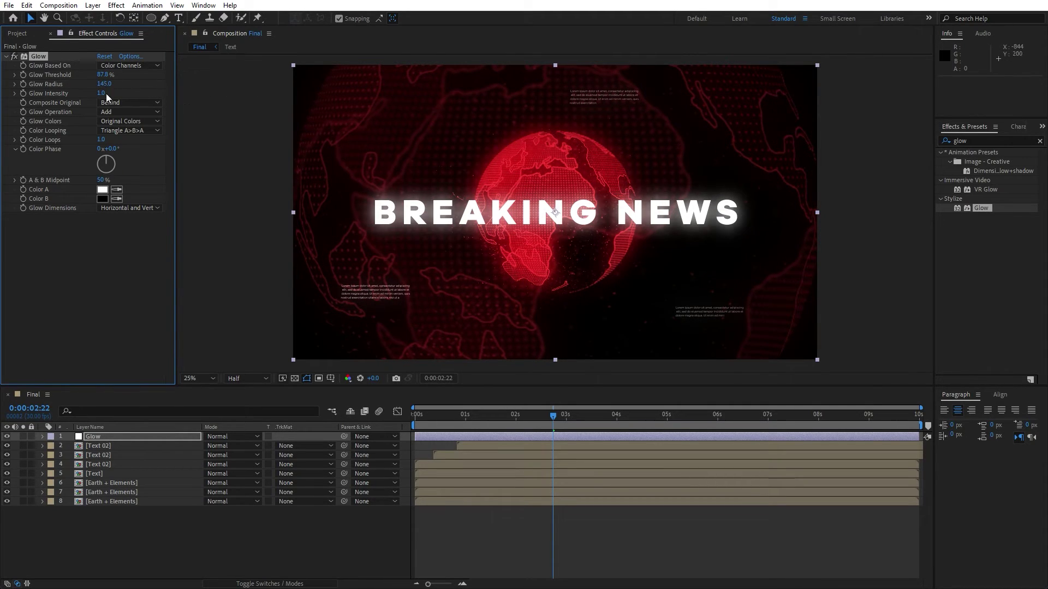
pyautogui.moveTo(107, 96); pyautogui.dragTo(63, 95)
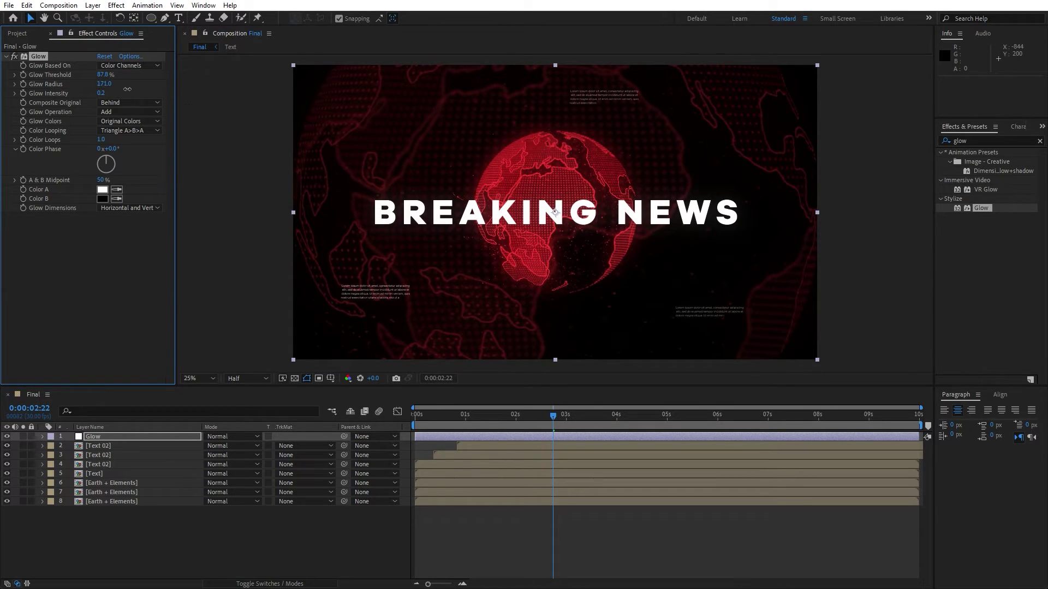
pyautogui.moveTo(127, 89); pyautogui.dragTo(114, 85)
pyautogui.moveTo(103, 74); pyautogui.dragTo(149, 84)
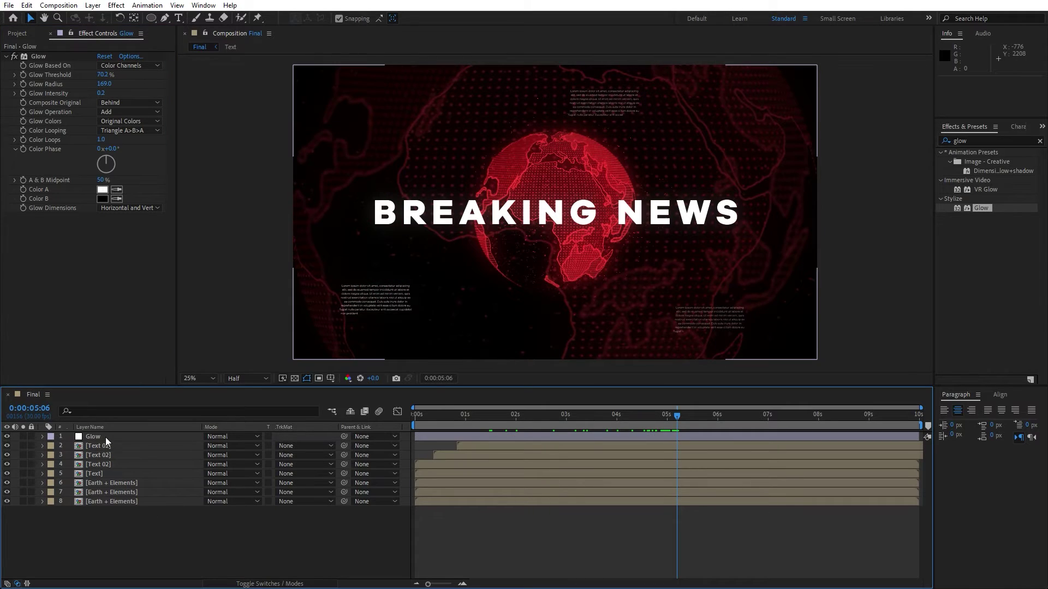
# Reduce the Glow adjustment layer's opacity to 64% and close its effect settings
pyautogui.click(106, 437)
pyautogui.press('t')
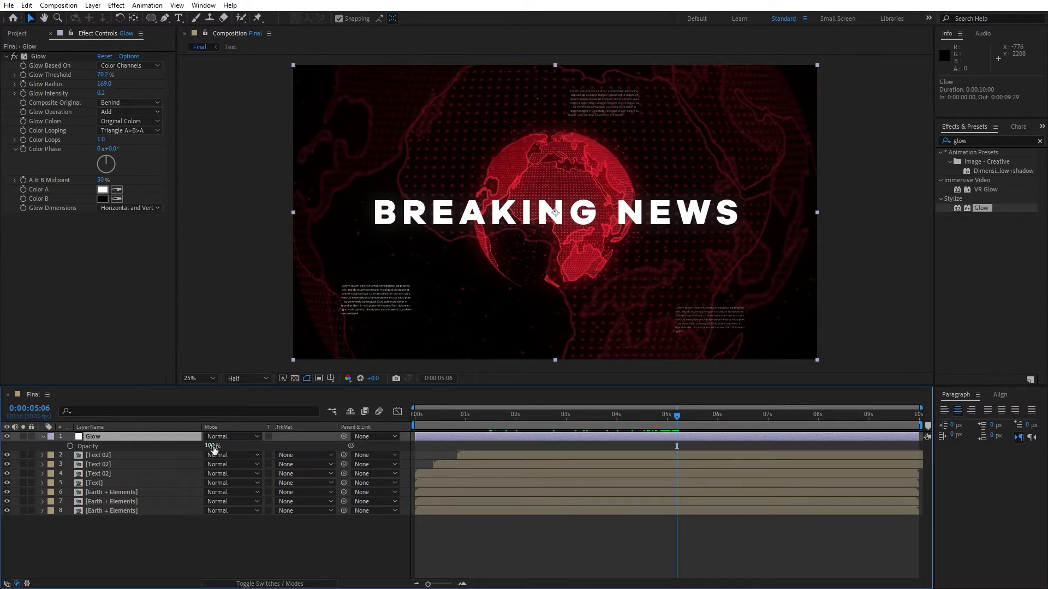
pyautogui.moveTo(213, 449); pyautogui.dragTo(206, 446)
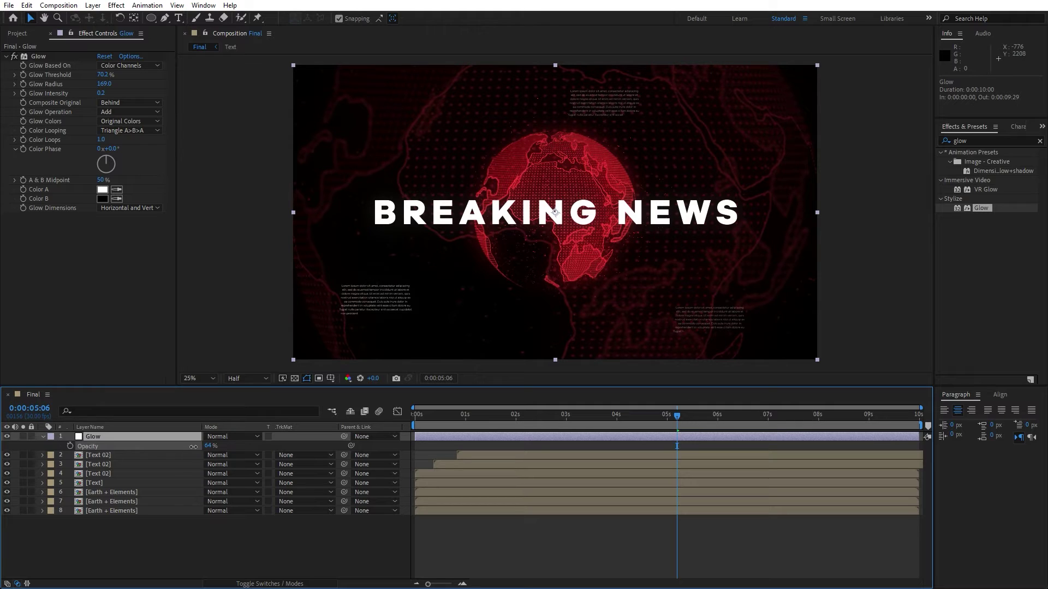
pyautogui.press('t')
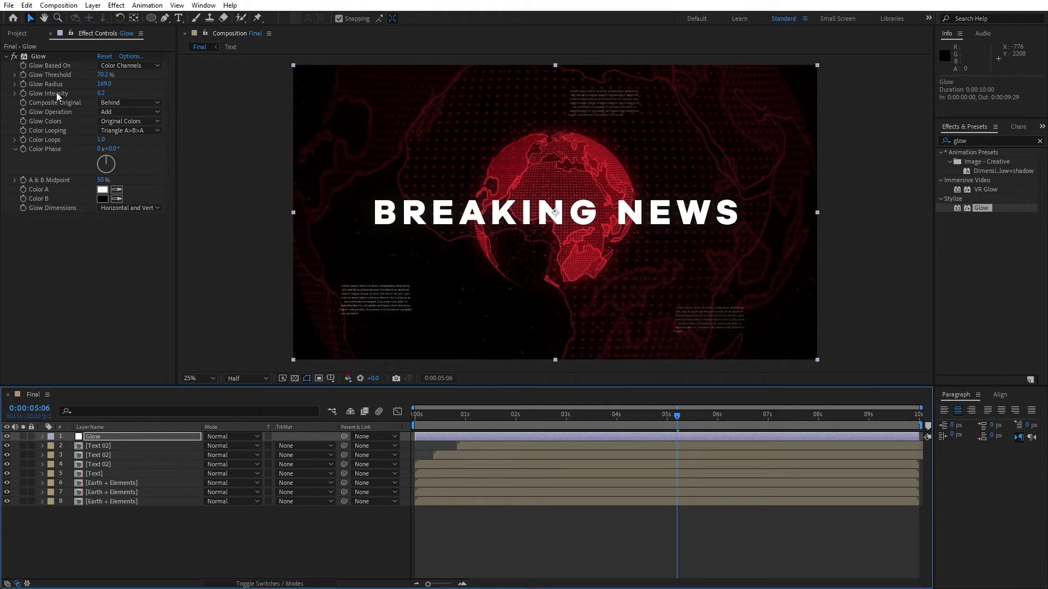
pyautogui.click(50, 33)
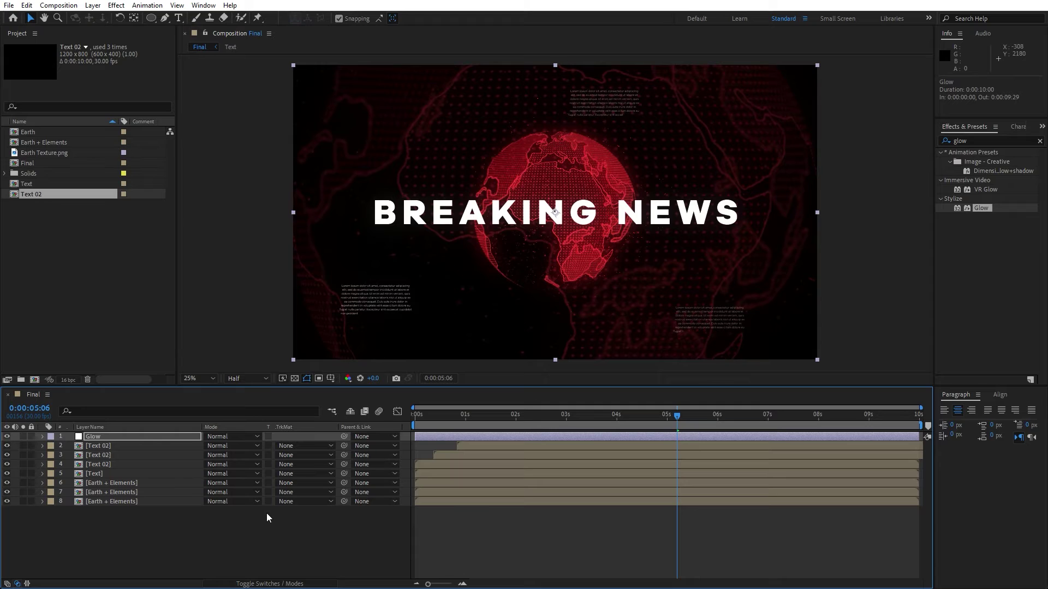
pyautogui.click(224, 535)
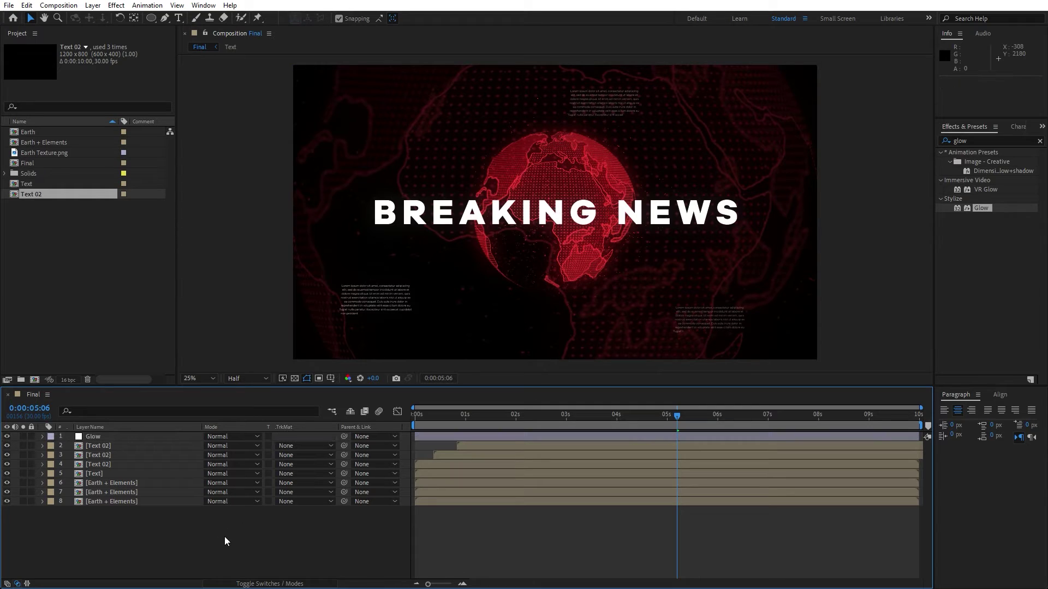
# Create a 3840 x 2160 px, 10-second composition named Numbers
pyautogui.click(35, 382)
pyautogui.write('Numbers')
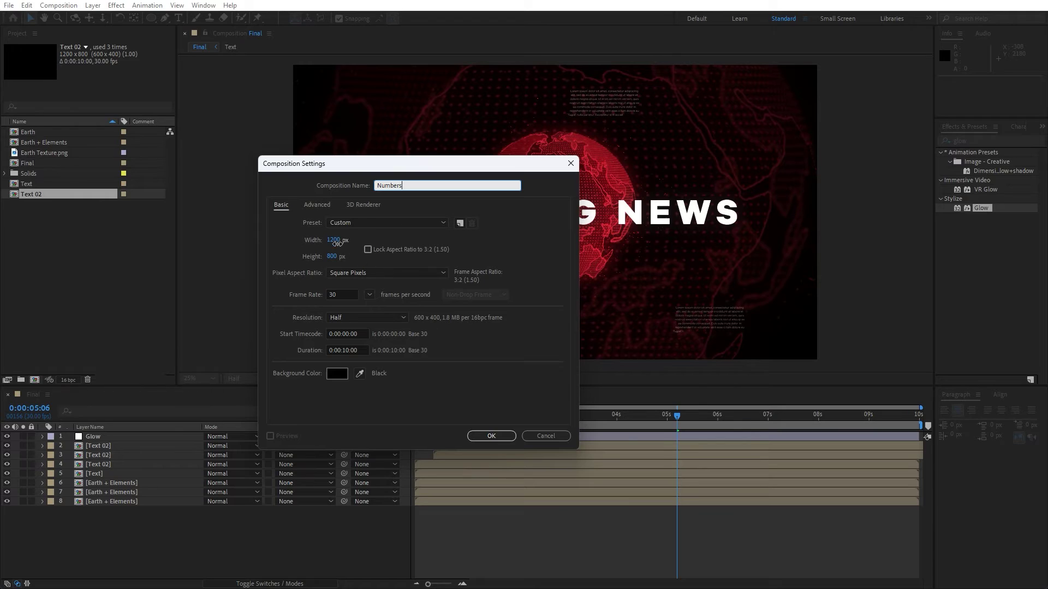
pyautogui.click(337, 241)
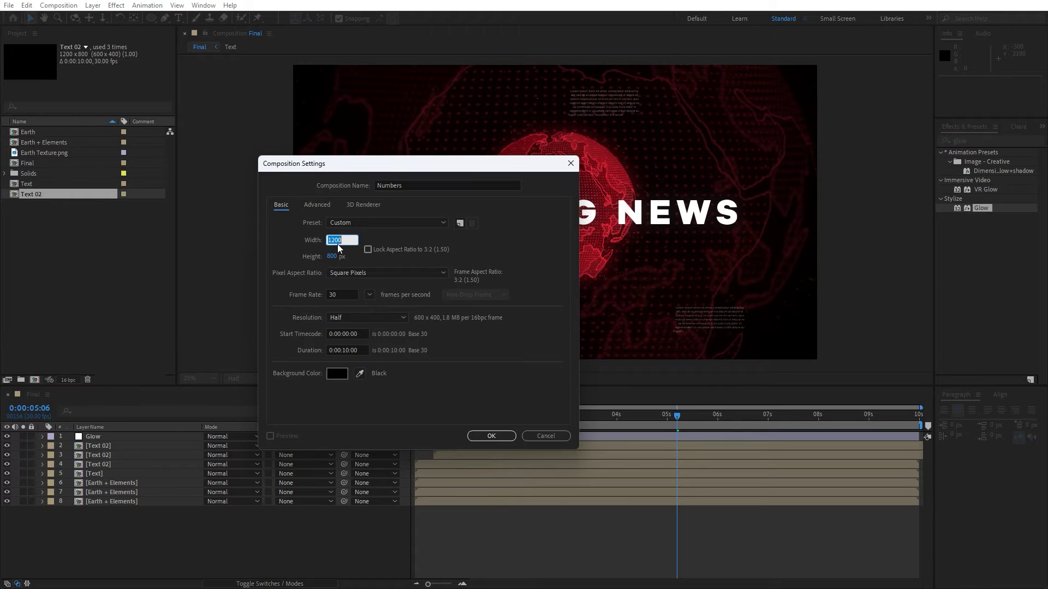
pyautogui.write('3840')
pyautogui.press('Tab')
pyautogui.write('2160')
pyautogui.click(491, 436)
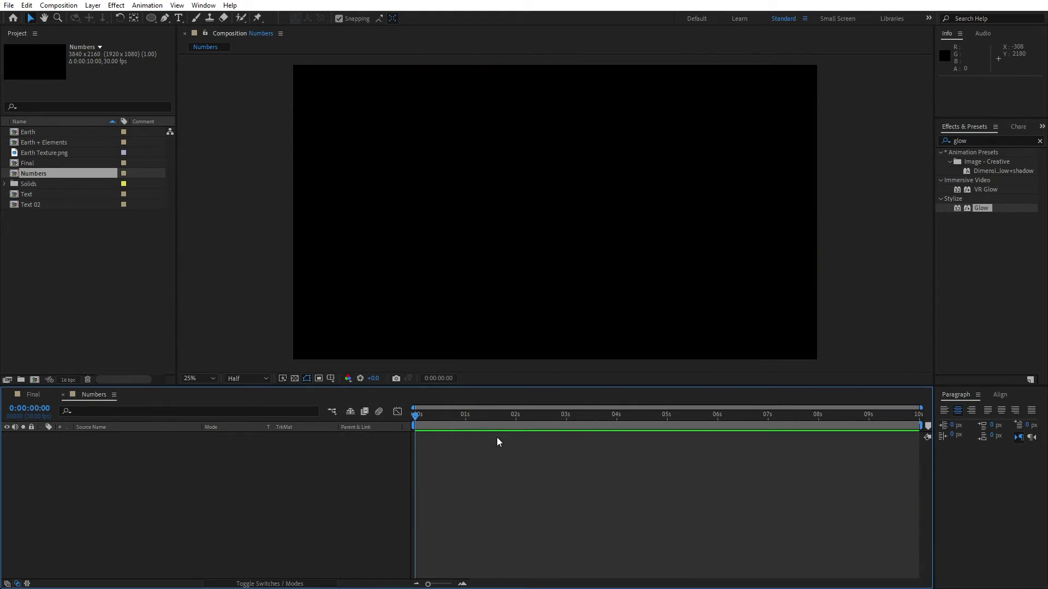
# Add a black 3840 x 2160 px solid named Numbers to the Numbers composition
pyautogui.rightClick(206, 501)
pyautogui.moveTo(262, 365)
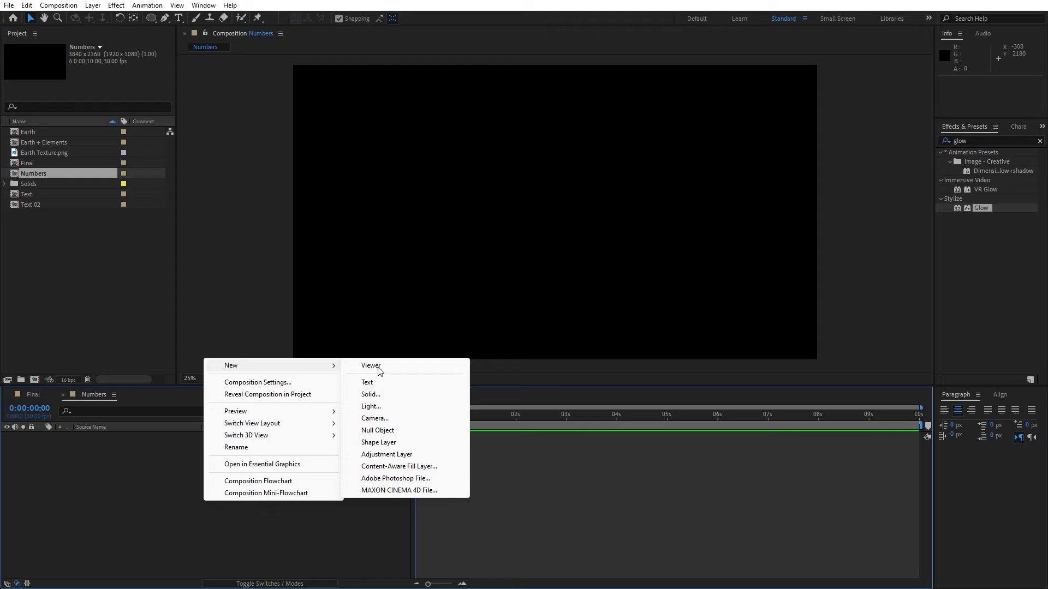
pyautogui.click(394, 395)
pyautogui.write('Numbers')
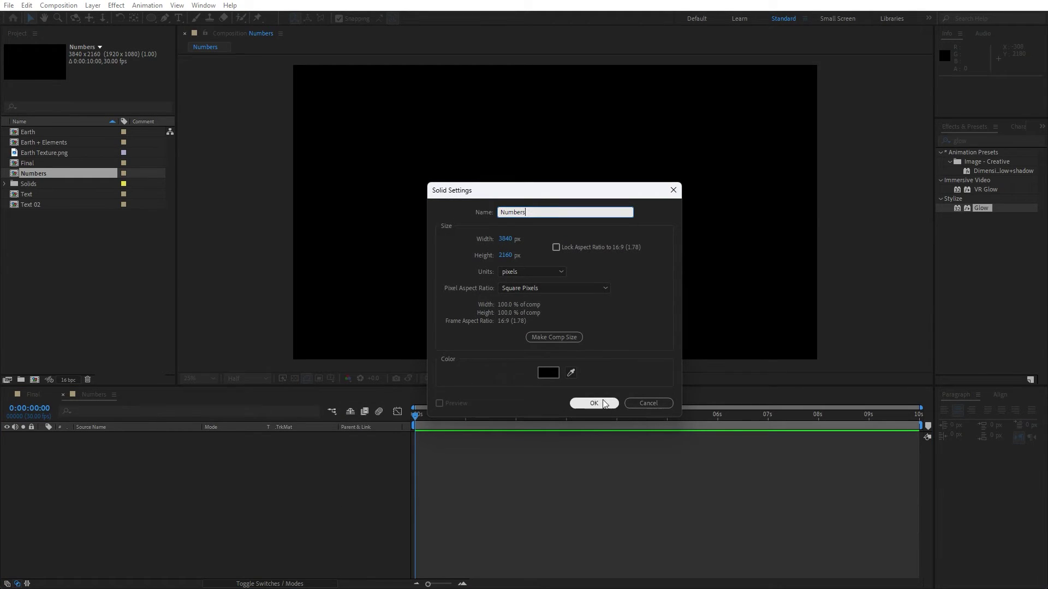
pyautogui.click(593, 402)
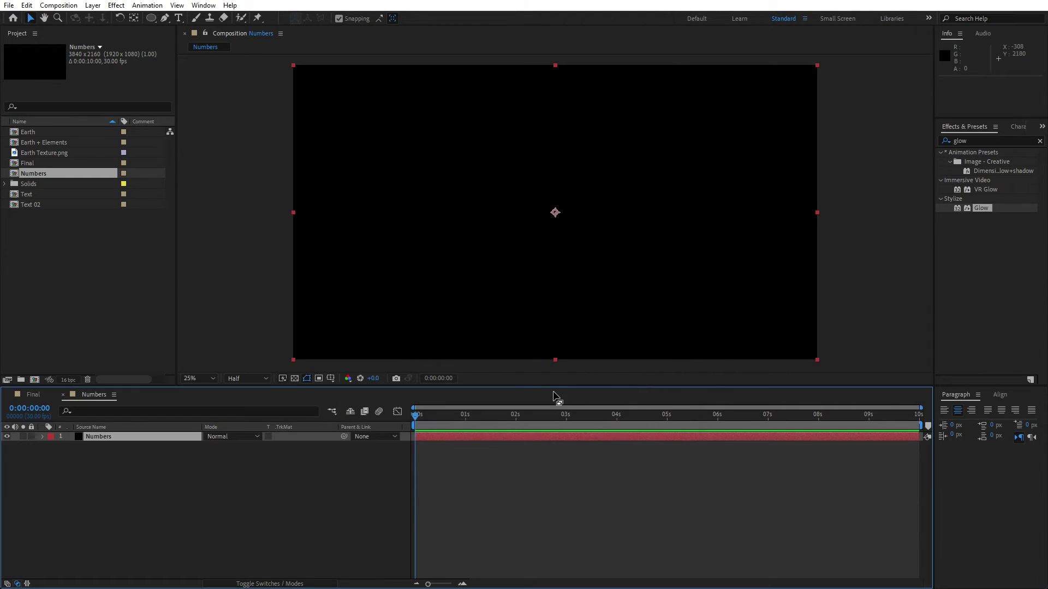
# Apply the Numbers effect to the Numbers solid using Arial Regular, horizontal direction and right alignment
pyautogui.click(1001, 140)
pyautogui.write('number')
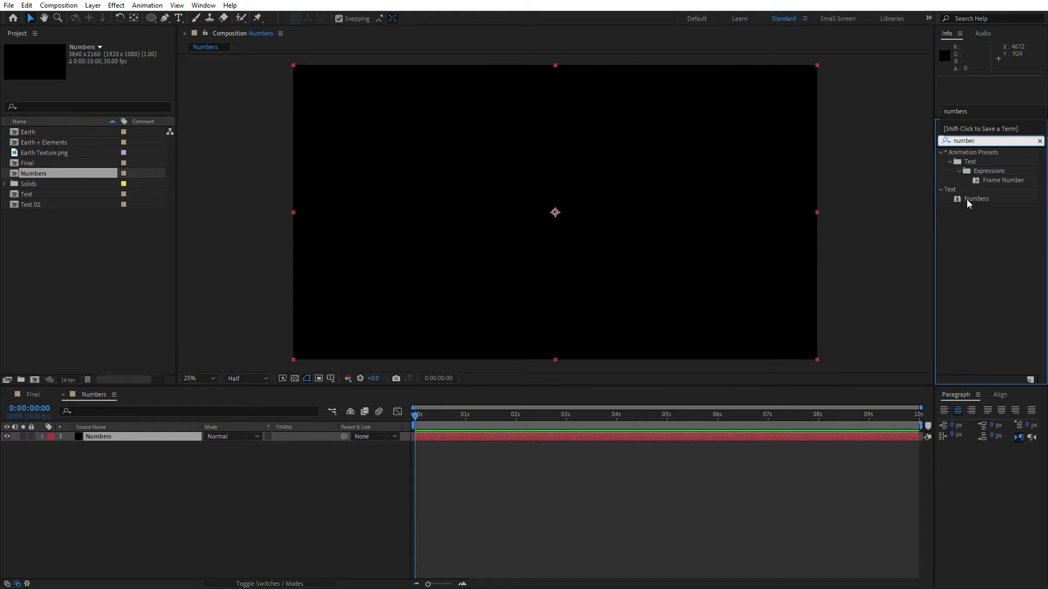
pyautogui.moveTo(967, 199); pyautogui.dragTo(126, 436)
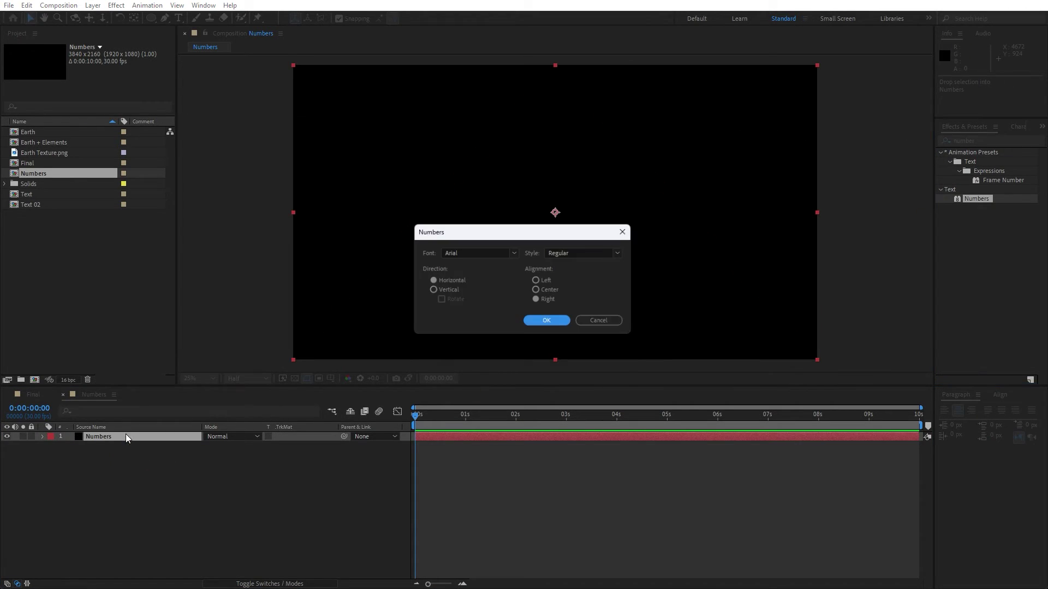
pyautogui.click(549, 323)
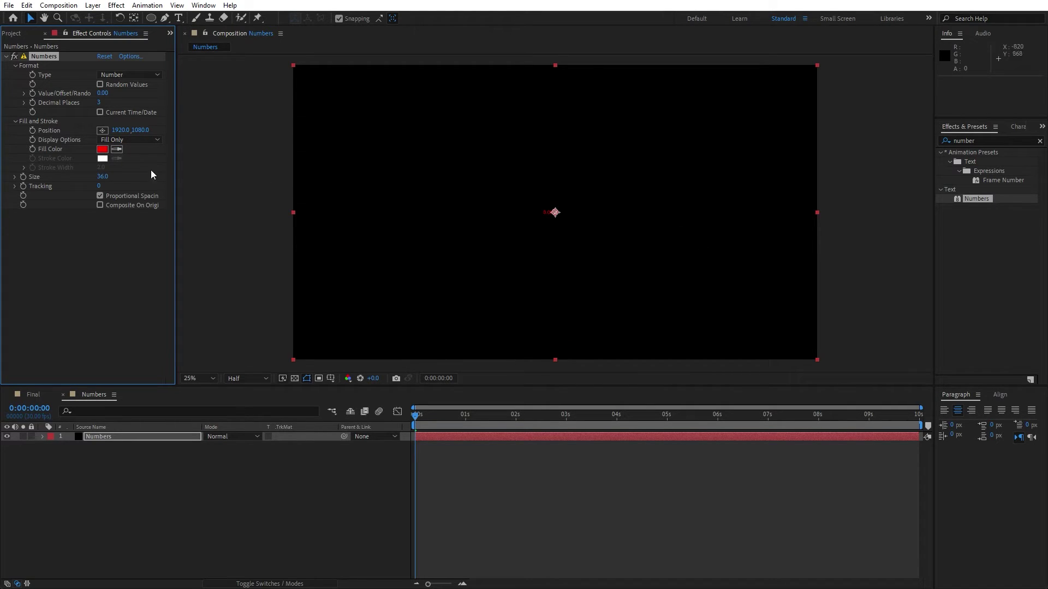
# Set the Numbers effect's fill color to white, FFFFFF
pyautogui.click(105, 150)
pyautogui.write('FFFFFF')
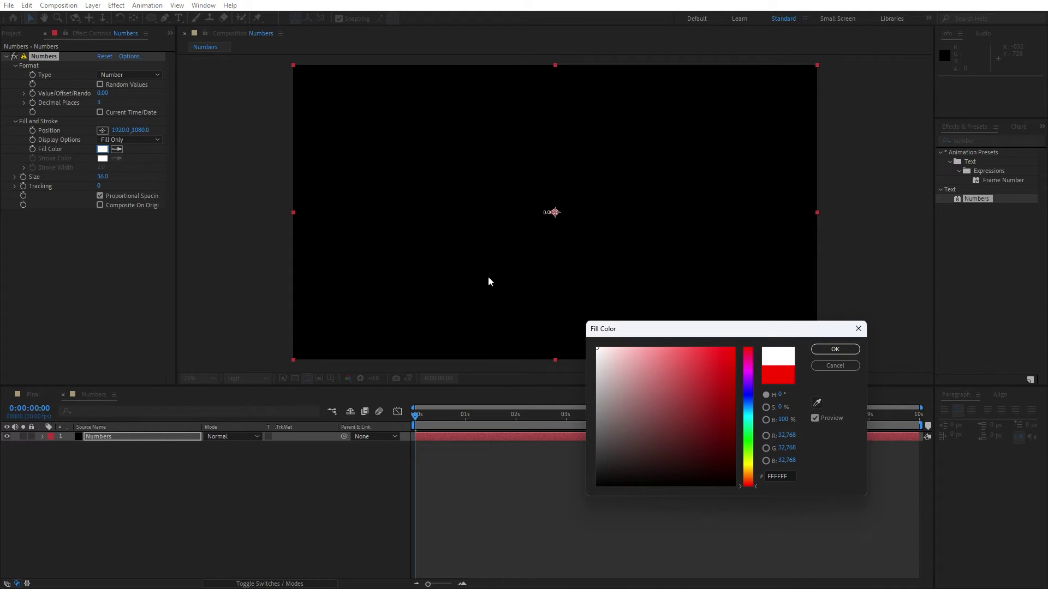
pyautogui.click(836, 350)
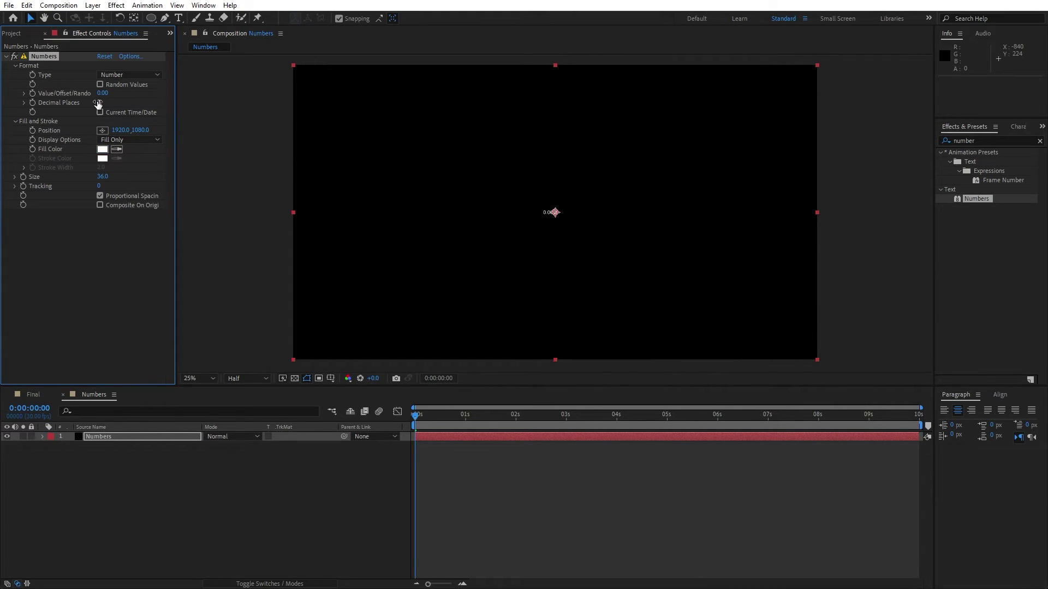
# Set the decimal places to 4 and keyframe the number value from 0 at the start to 900 at 6 seconds
pyautogui.moveTo(98, 102); pyautogui.dragTo(102, 104)
pyautogui.click(32, 94)
pyautogui.moveTo(424, 418); pyautogui.dragTo(719, 427)
pyautogui.moveTo(103, 93); pyautogui.dragTo(116, 98)
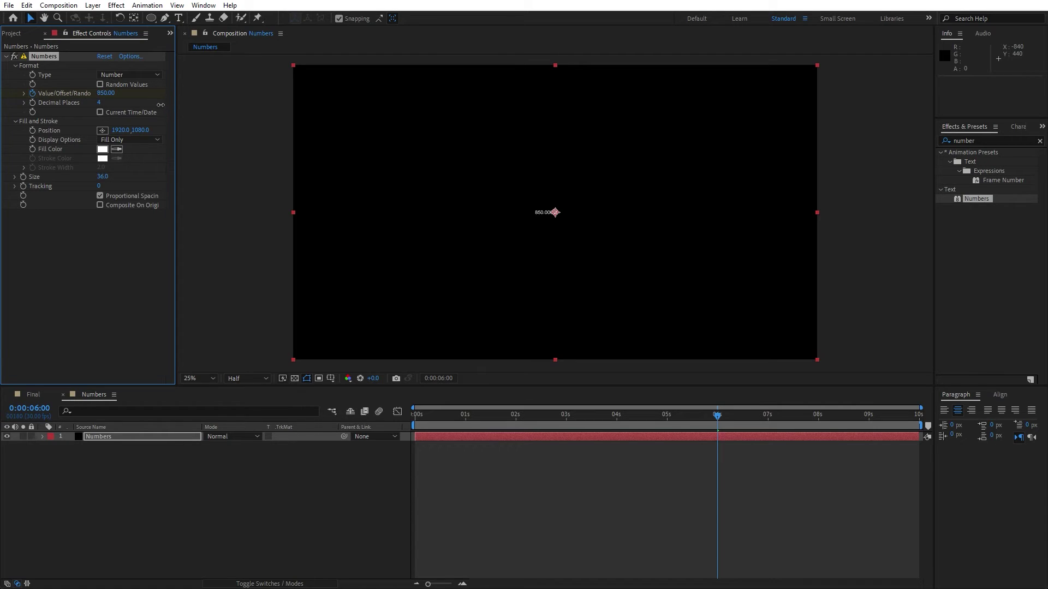
# Reveal the Numbers layer's keyframes, preview the count-up animation and return to the start of the timeline
pyautogui.click(115, 437)
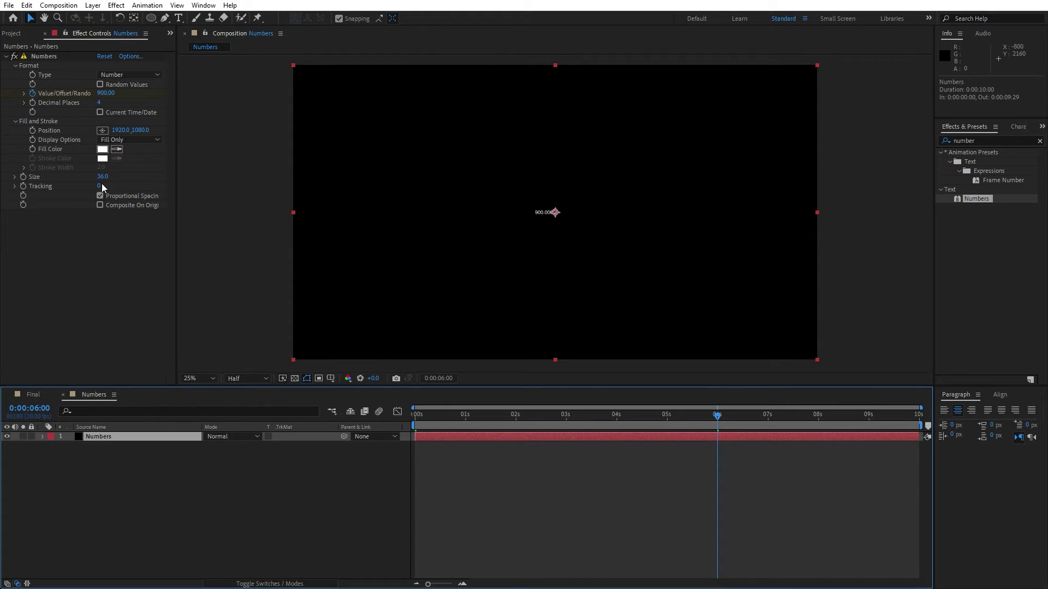
pyautogui.moveTo(101, 186); pyautogui.dragTo(107, 181)
pyautogui.hotkey('ctrl', 'z')
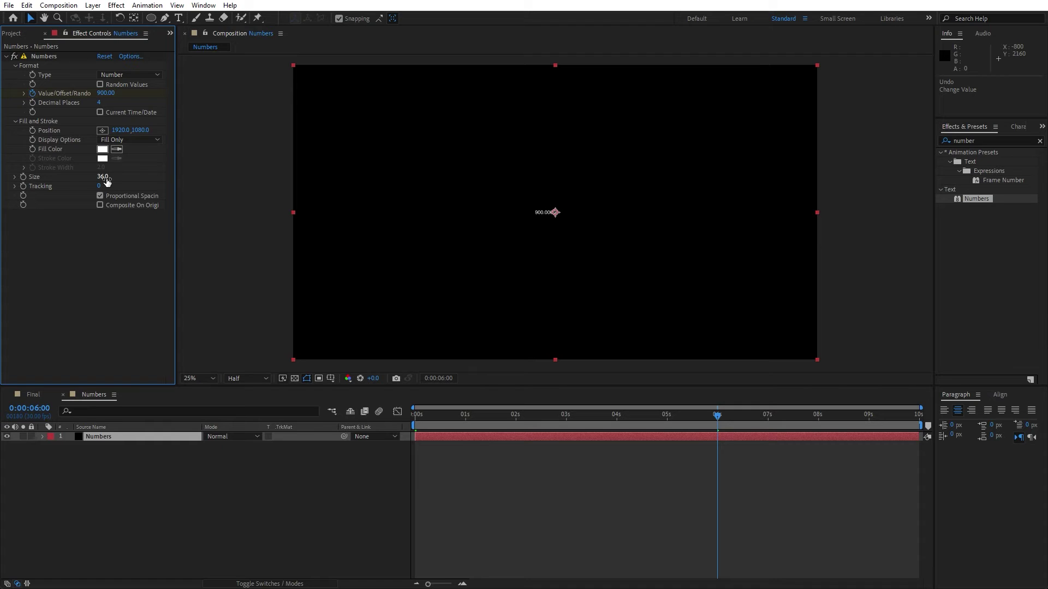
pyautogui.press('u')
pyautogui.press('u')
pyautogui.press('space')
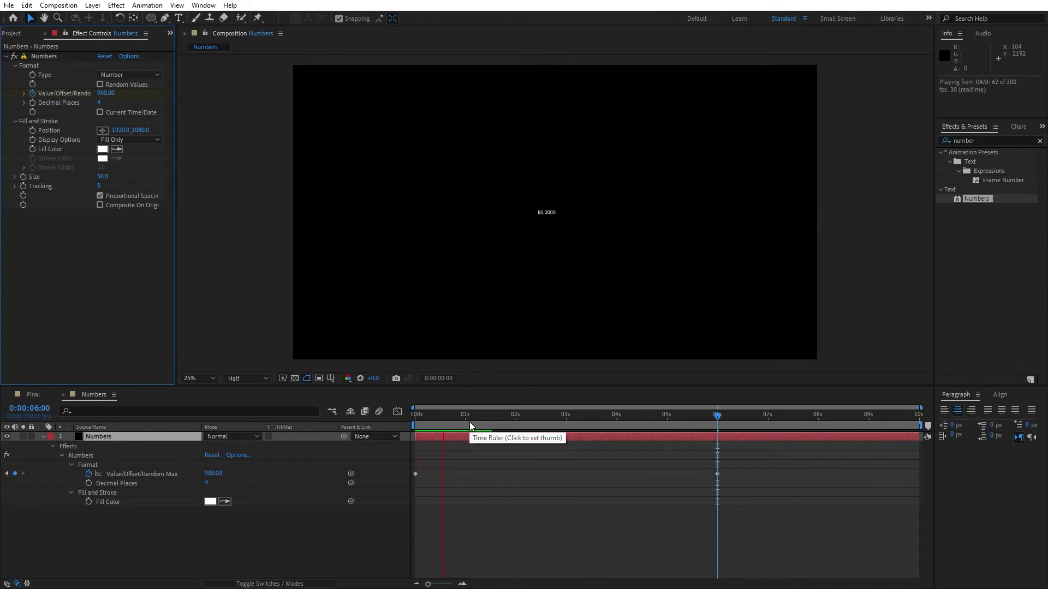
pyautogui.moveTo(541, 420); pyautogui.dragTo(260, 432)
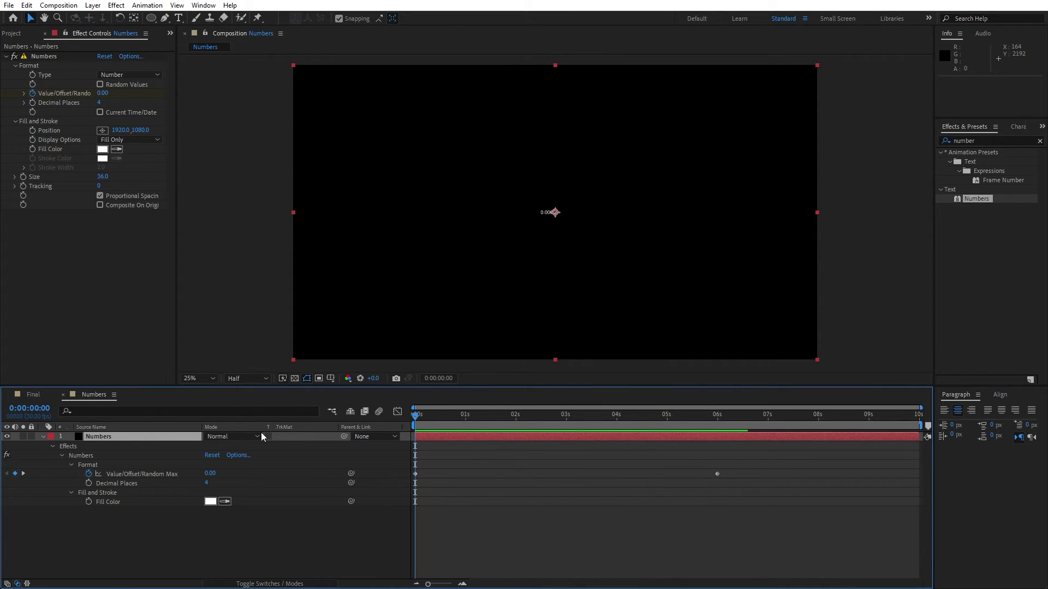
# Duplicate the Numbers layer, move the copy to position 460, 268 near the frame's upper-left corner and set its number size to 44
pyautogui.click(40, 438)
pyautogui.click(97, 455)
pyautogui.click(108, 439)
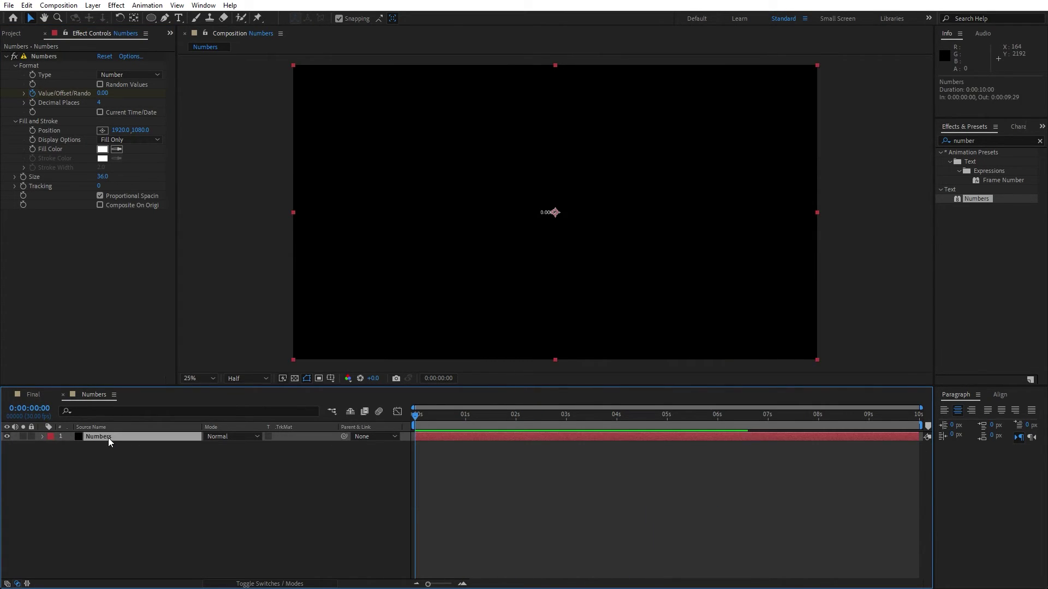
pyautogui.hotkey('ctrl', 'd')
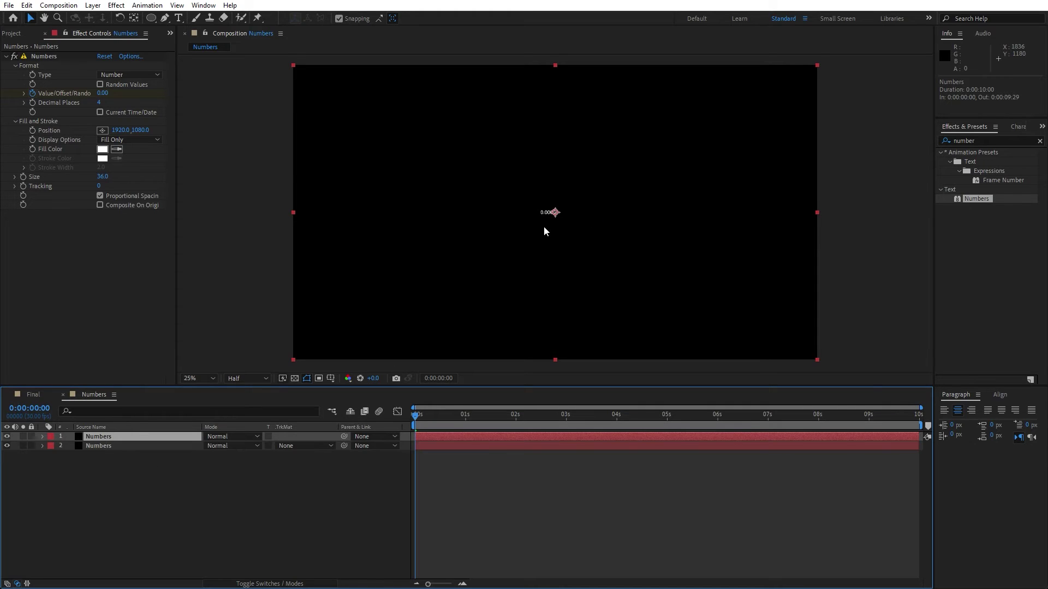
pyautogui.moveTo(549, 233); pyautogui.dragTo(351, 122)
pyautogui.press('Return')
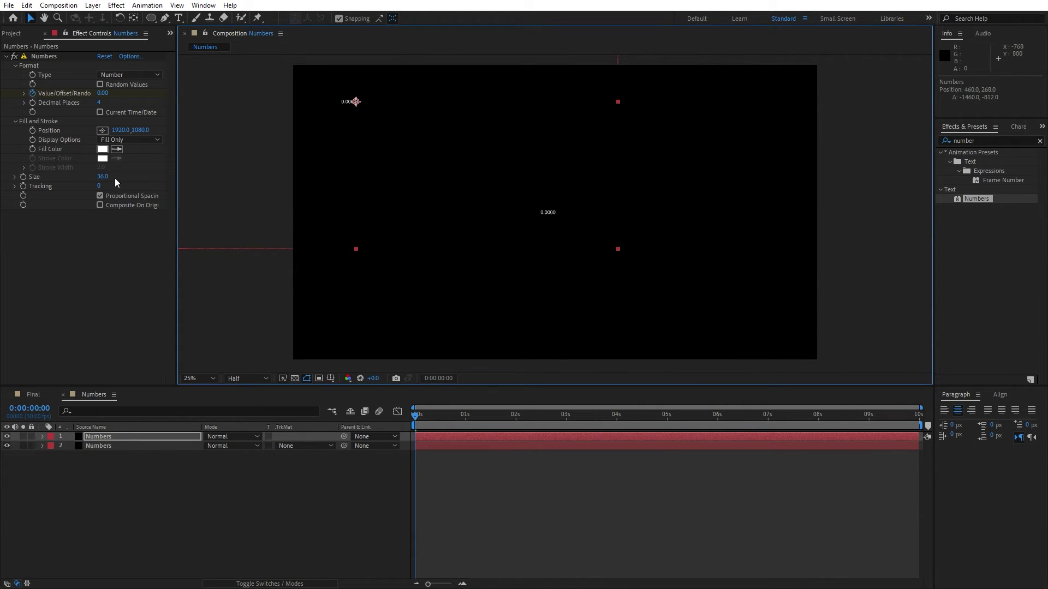
pyautogui.moveTo(105, 181); pyautogui.dragTo(109, 179)
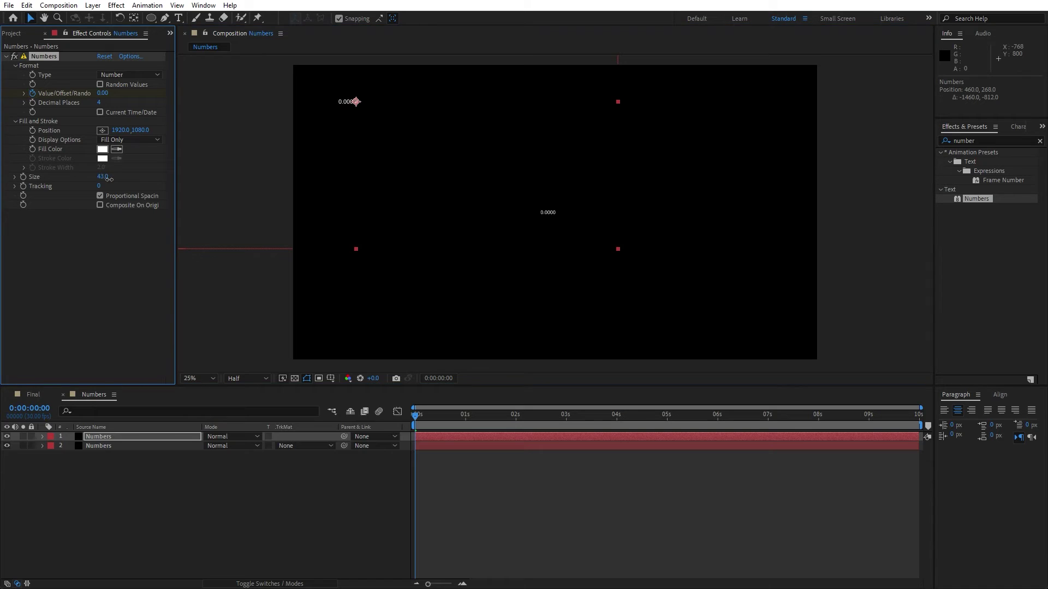
# Duplicate the size 44 number layer five times and spread the copies around the upper and lower areas of the frame
pyautogui.click(114, 434)
pyautogui.hotkey('ctrl', 'd')
pyautogui.moveTo(349, 102); pyautogui.dragTo(519, 295)
pyautogui.hotkey('ctrl', 'd')
pyautogui.hotkey('ctrl', 'd')
pyautogui.hotkey('ctrl', 'd')
pyautogui.hotkey('ctrl', 'd')
pyautogui.moveTo(451, 309); pyautogui.dragTo(393, 349)
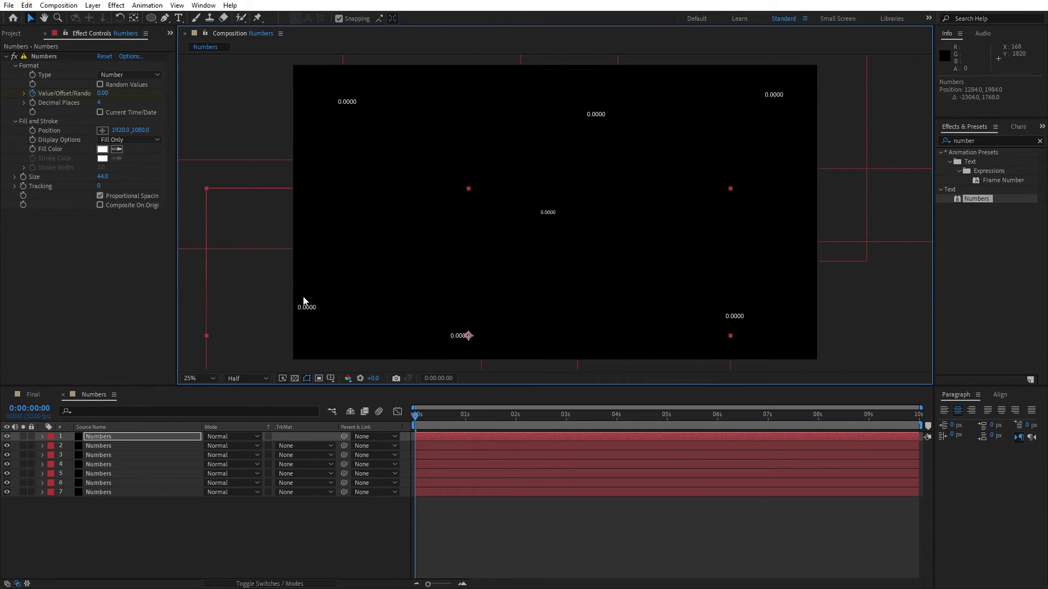
# Place the Numbers composition in the Final composition directly beneath the Glow layer and lower its opacity to 12%
pyautogui.click(44, 35)
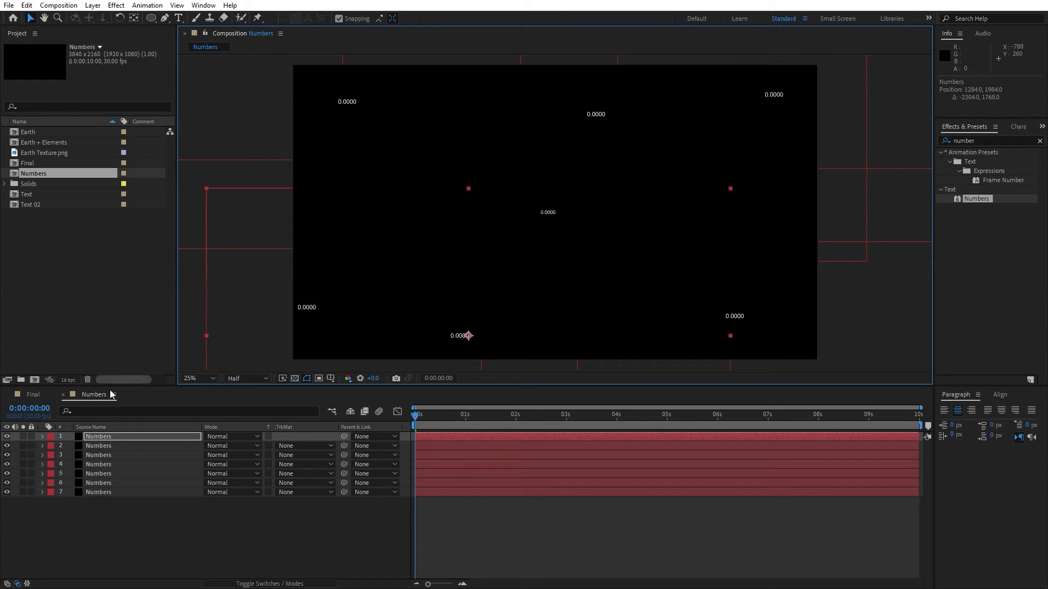
pyautogui.click(64, 396)
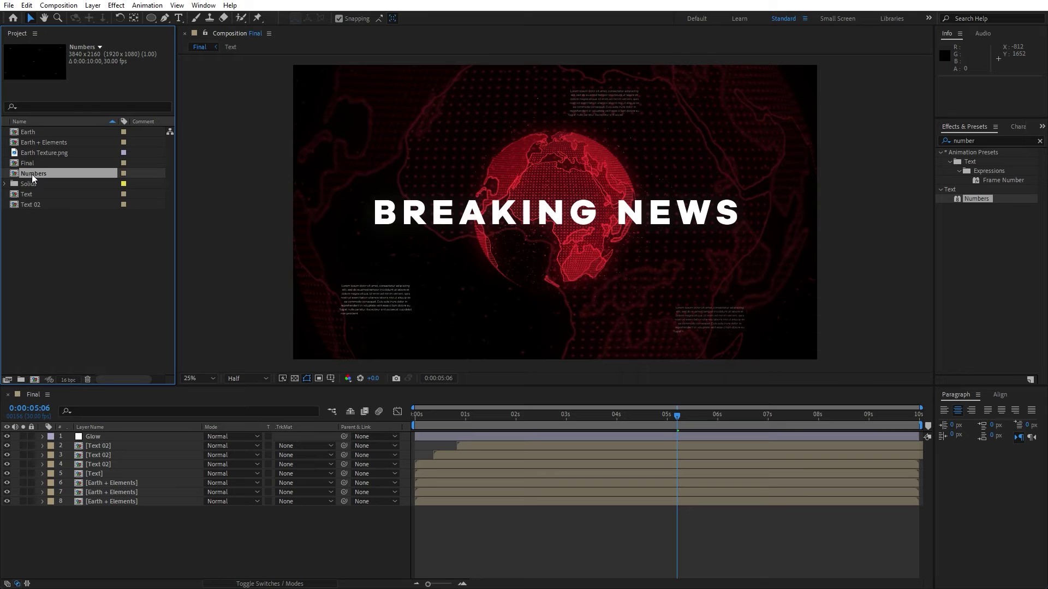
pyautogui.moveTo(32, 174); pyautogui.dragTo(152, 441)
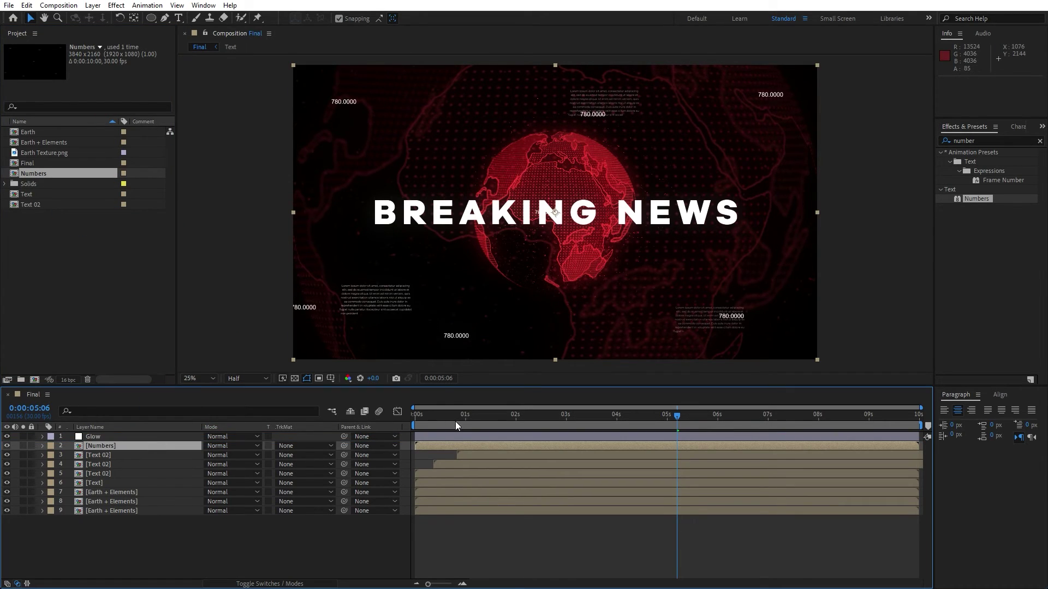
pyautogui.moveTo(455, 421); pyautogui.dragTo(525, 421)
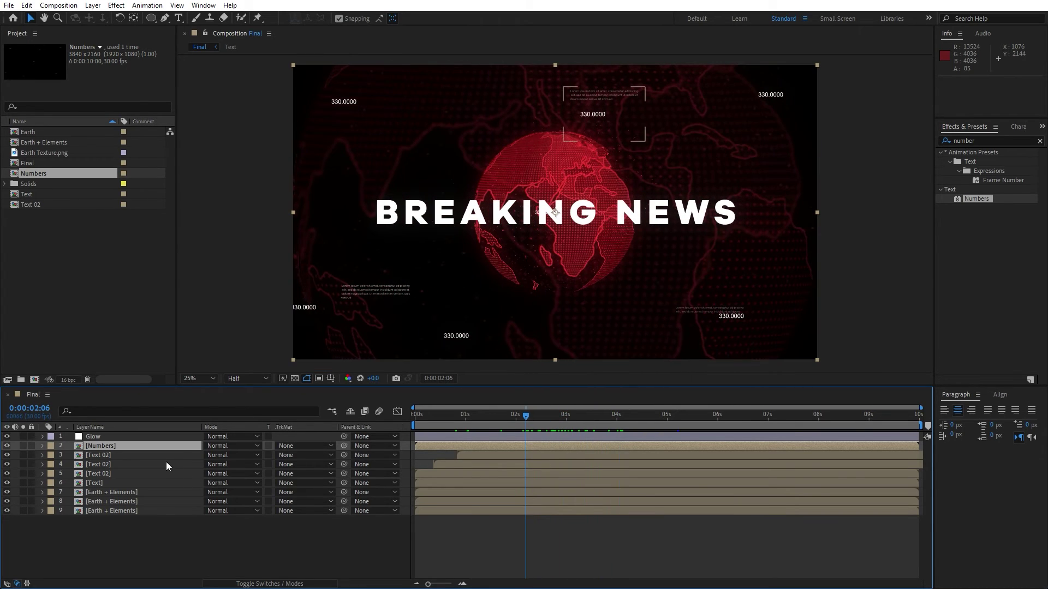
pyautogui.click(112, 446)
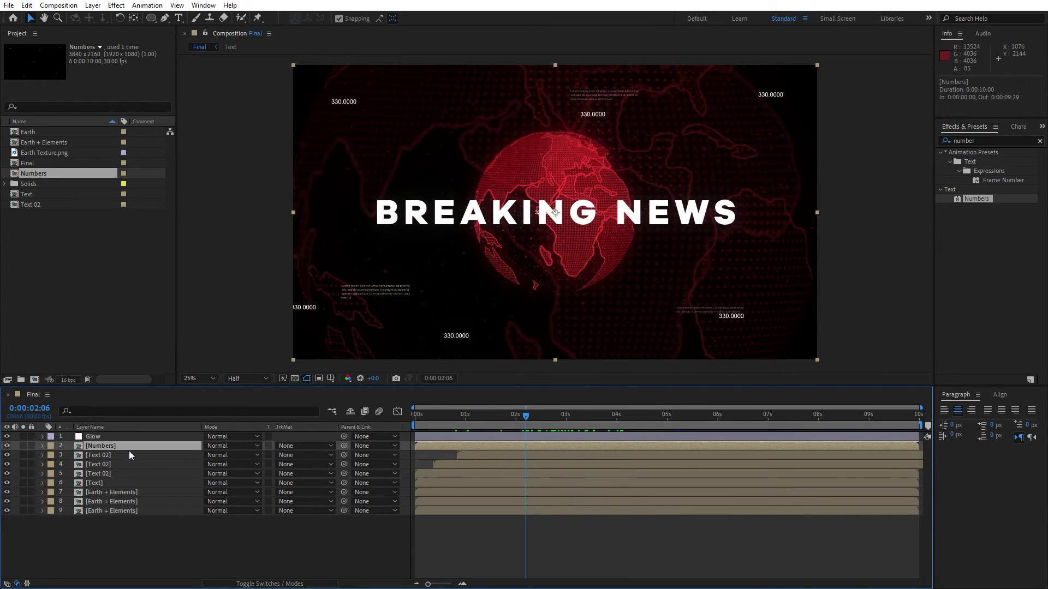
pyautogui.press('t')
pyautogui.moveTo(208, 455); pyautogui.dragTo(155, 457)
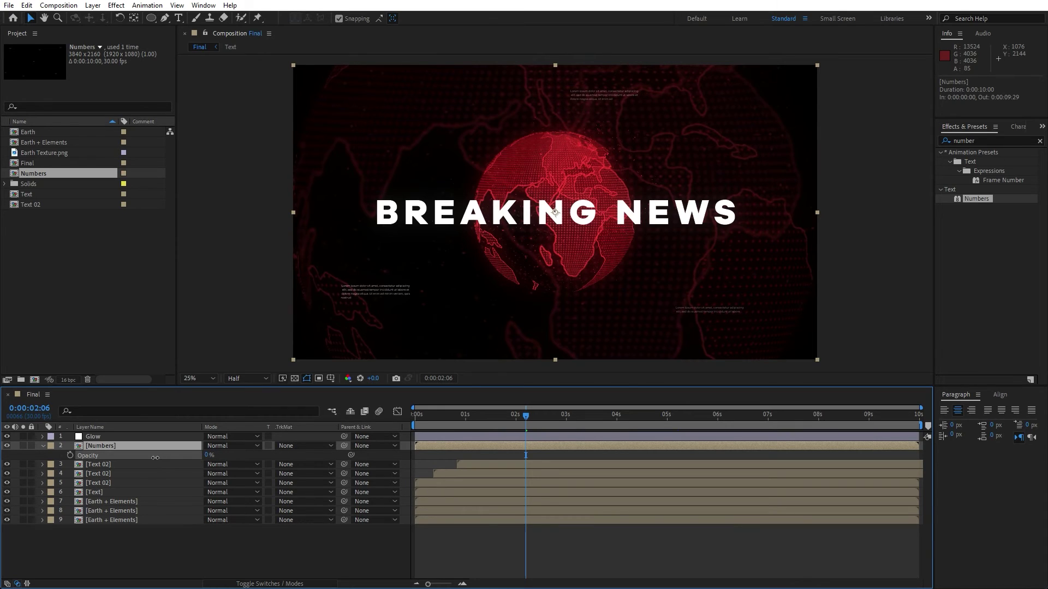
# Open the Numbers composition and move the lower-middle number slightly upward, away from the frame's bottom edge
pyautogui.doubleClick(104, 447)
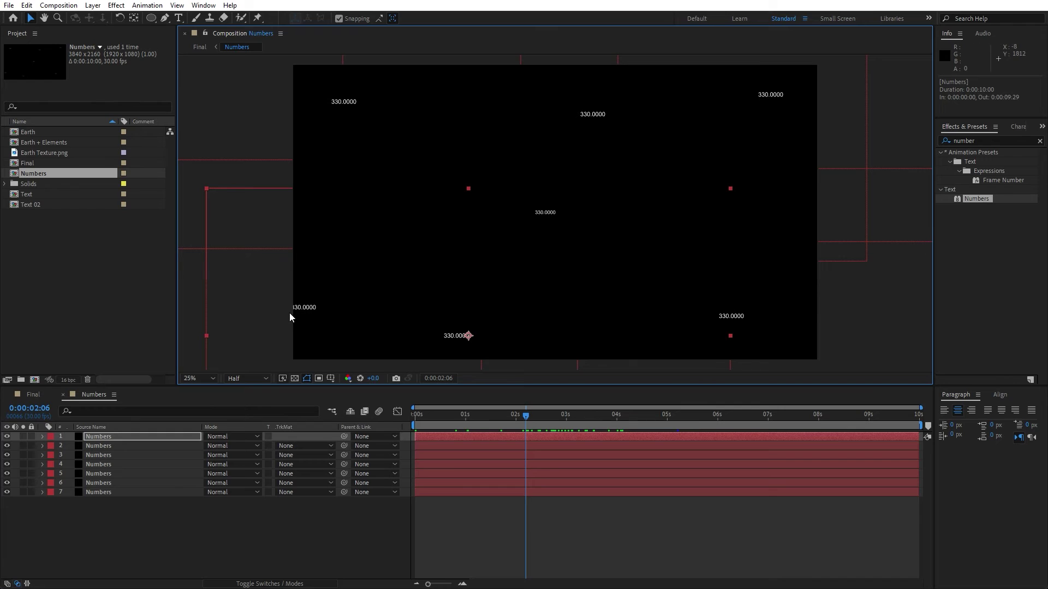
pyautogui.moveTo(289, 313); pyautogui.dragTo(320, 299)
pyautogui.click(122, 480)
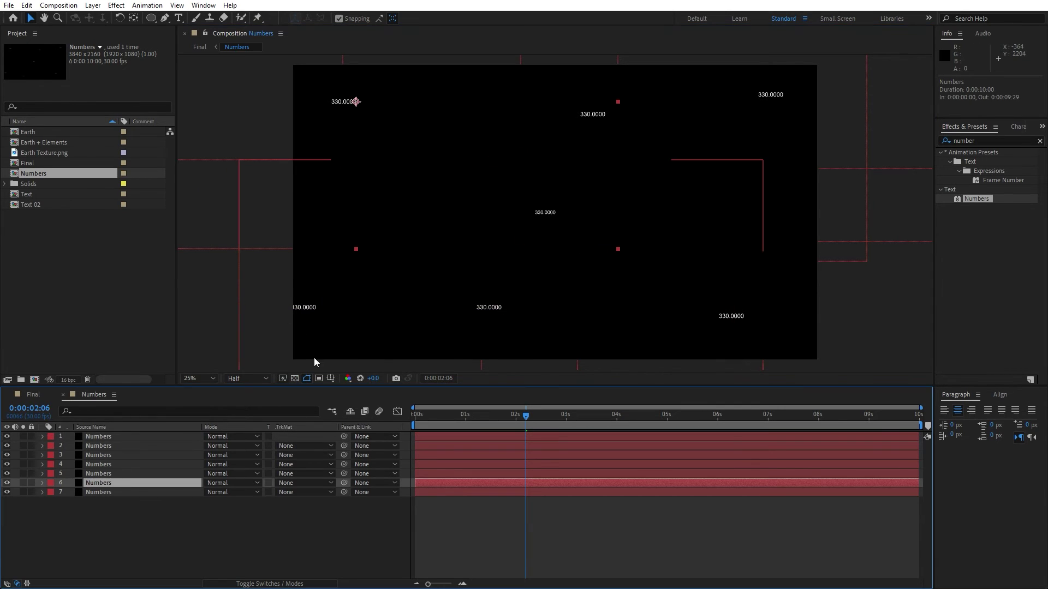
pyautogui.click(290, 339)
pyautogui.moveTo(289, 340); pyautogui.dragTo(262, 338)
# Nudge the upper-left number left to position 340, 268
pyautogui.click(105, 483)
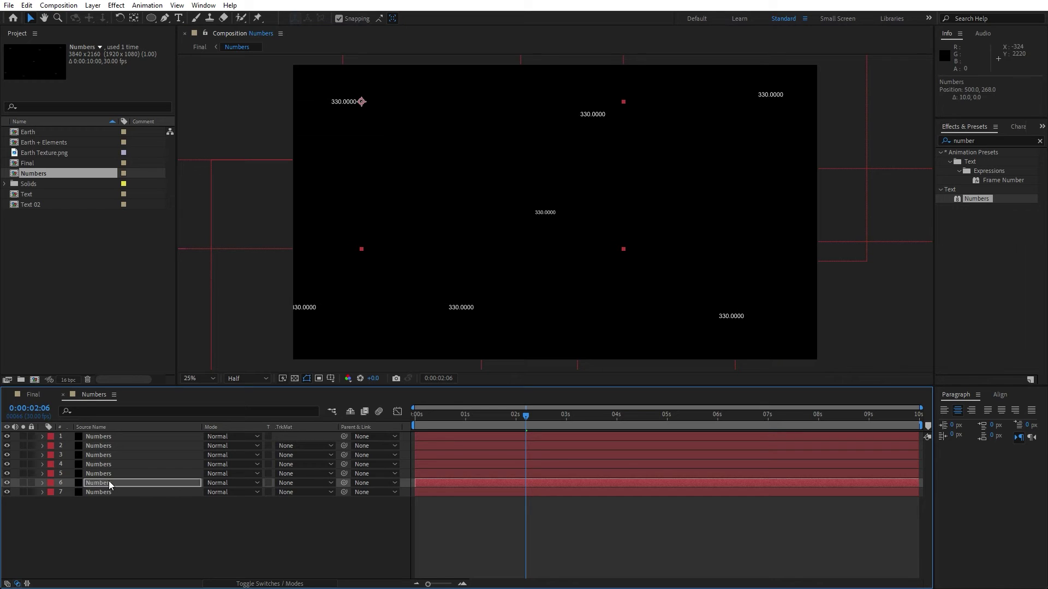
pyautogui.press('Left')
pyautogui.press('Left')
pyautogui.press('Left')
pyautogui.press('Left')
pyautogui.press('Left')
pyautogui.press('Left')
pyautogui.press('Left')
pyautogui.press('Left')
pyautogui.press('Left')
pyautogui.press('Left')
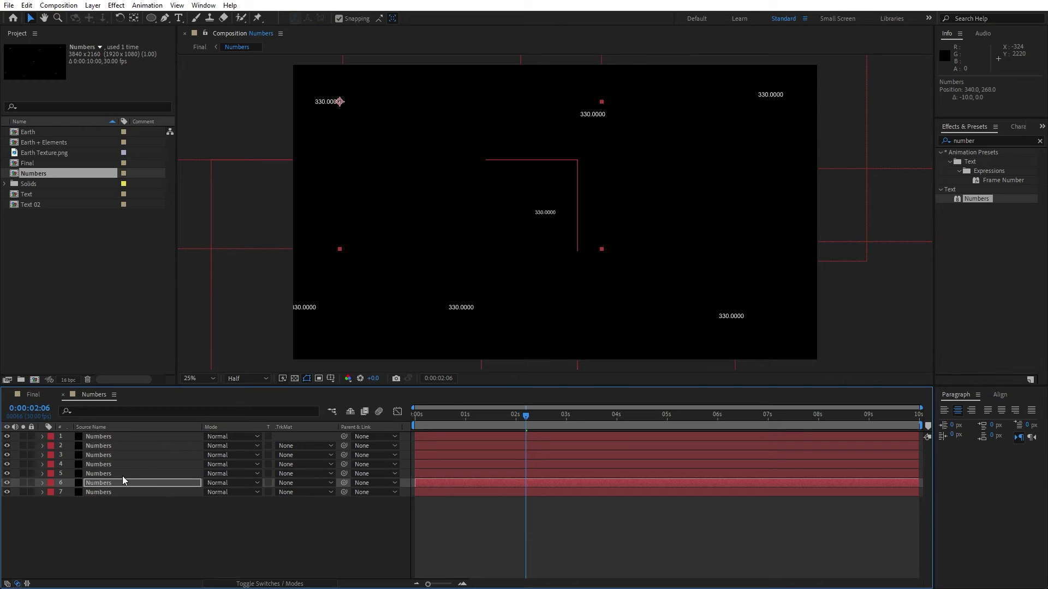
# Nudge the lower-left number right and down to position 284, 2016 so it sits fully inside the frame
pyautogui.click(120, 474)
pyautogui.hotkey('shift', 'Right')
pyautogui.hotkey('shift', 'Right')
pyautogui.hotkey('shift', 'Right')
pyautogui.hotkey('shift', 'Right')
pyautogui.hotkey('shift', 'Right')
pyautogui.hotkey('shift', 'Right')
pyautogui.hotkey('shift', 'Right')
pyautogui.hotkey('shift', 'Right')
pyautogui.hotkey('shift', 'Right')
pyautogui.hotkey('shift', 'Right')
pyautogui.hotkey('shift', 'Right')
pyautogui.hotkey('shift', 'Right')
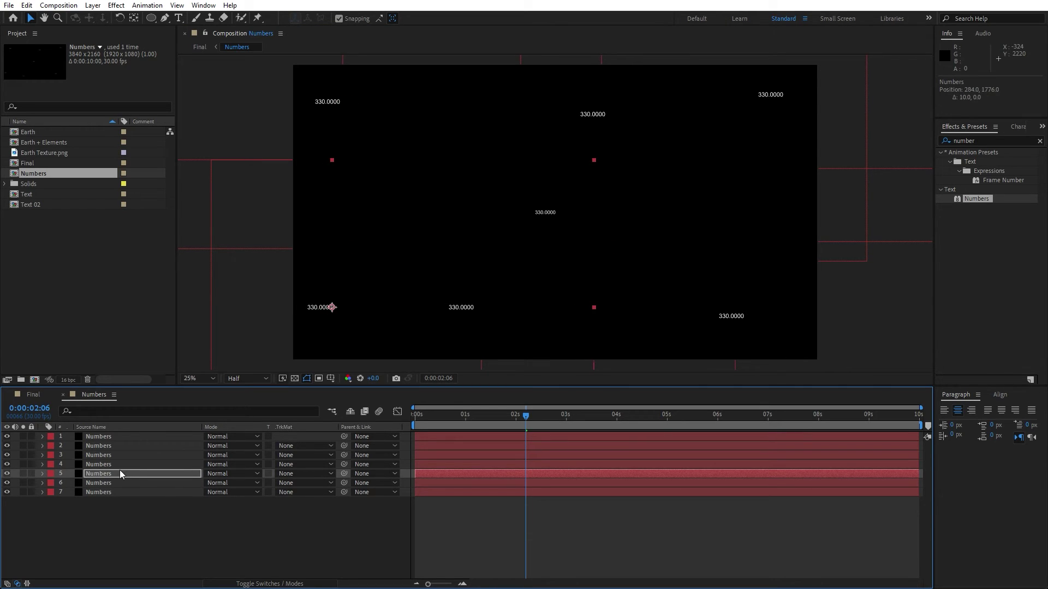
pyautogui.hotkey('shift', 'Down')
pyautogui.hotkey('shift', 'Down')
pyautogui.hotkey('shift', 'Down')
pyautogui.hotkey('shift', 'Down')
pyautogui.hotkey('shift', 'Down')
pyautogui.hotkey('shift', 'Down')
pyautogui.hotkey('shift', 'Down')
pyautogui.hotkey('shift', 'Down')
pyautogui.hotkey('shift', 'Down')
pyautogui.hotkey('shift', 'Down')
pyautogui.hotkey('shift', 'Down')
pyautogui.hotkey('shift', 'Down')
pyautogui.hotkey('shift', 'Down')
pyautogui.hotkey('shift', 'Down')
pyautogui.hotkey('shift', 'Down')
pyautogui.hotkey('shift', 'Down')
pyautogui.hotkey('shift', 'Down')
pyautogui.hotkey('shift', 'Down')
pyautogui.hotkey('shift', 'Down')
pyautogui.hotkey('shift', 'Down')
pyautogui.hotkey('shift', 'Down')
pyautogui.hotkey('shift', 'Down')
pyautogui.hotkey('shift', 'Down')
pyautogui.hotkey('shift', 'Down')
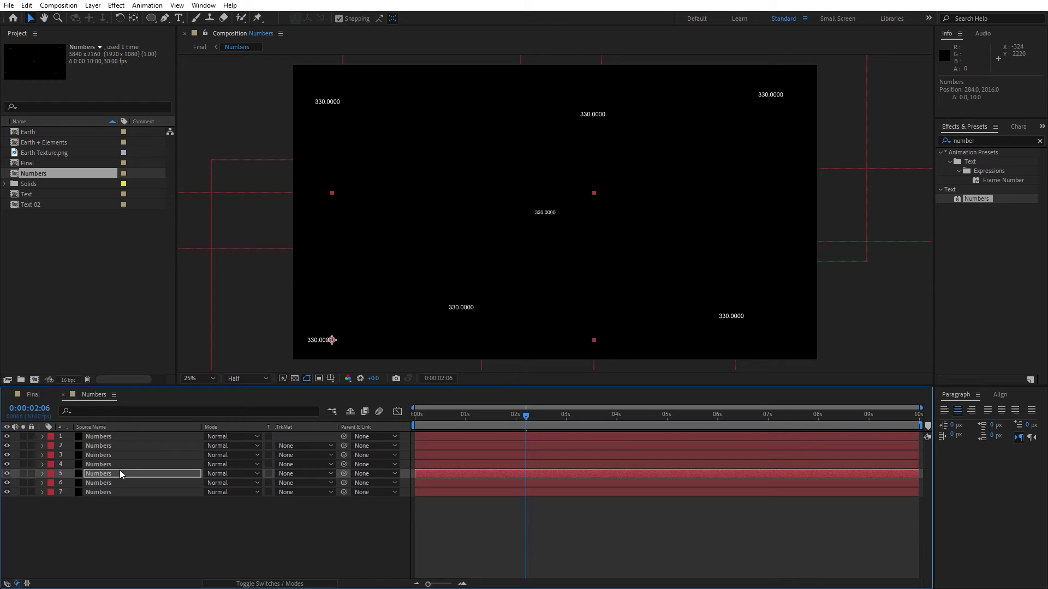
# Raise the Numbers layer's opacity in the Final composition to 29% and preview the animation
pyautogui.click(46, 396)
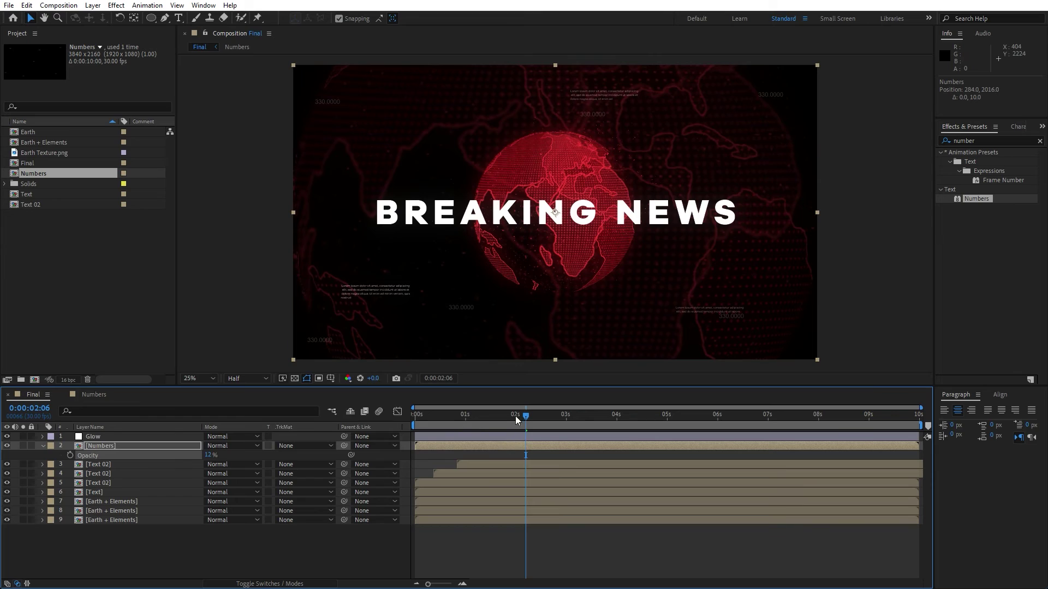
pyautogui.moveTo(211, 458); pyautogui.dragTo(219, 455)
pyautogui.click(227, 551)
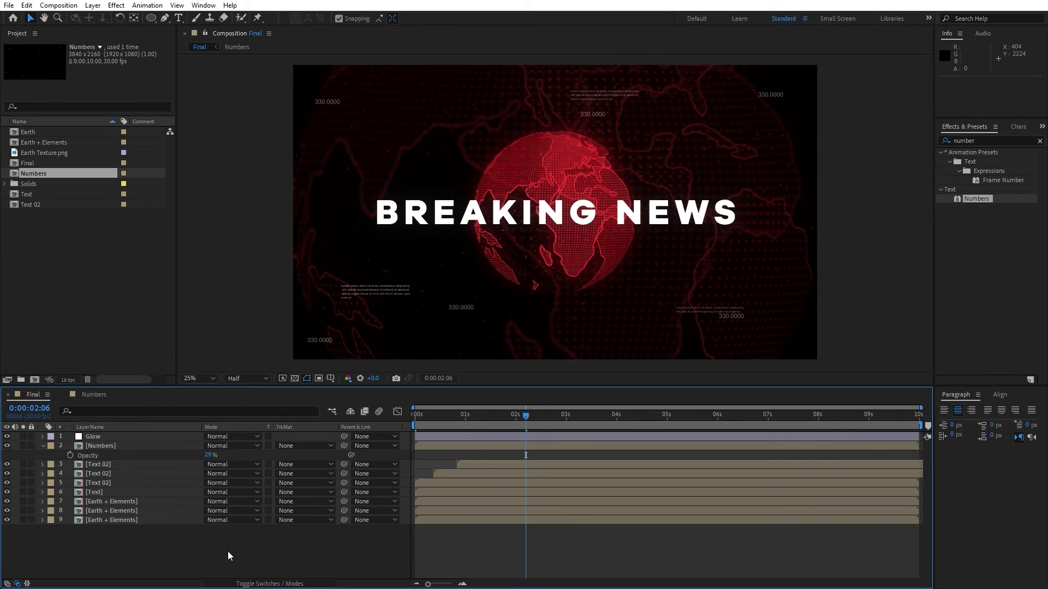
pyautogui.press('space')
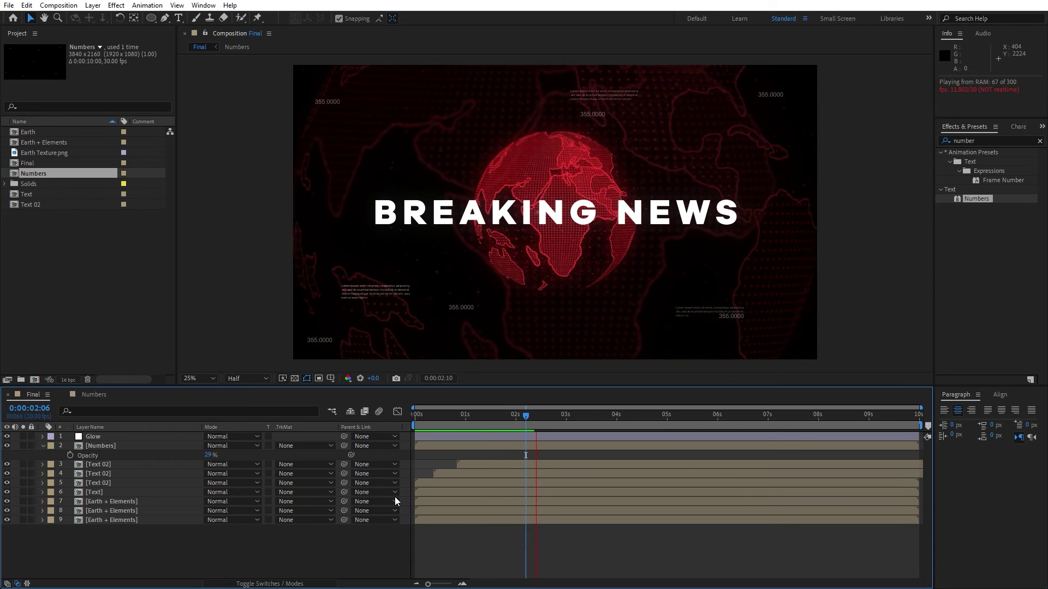
pyautogui.click(530, 416)
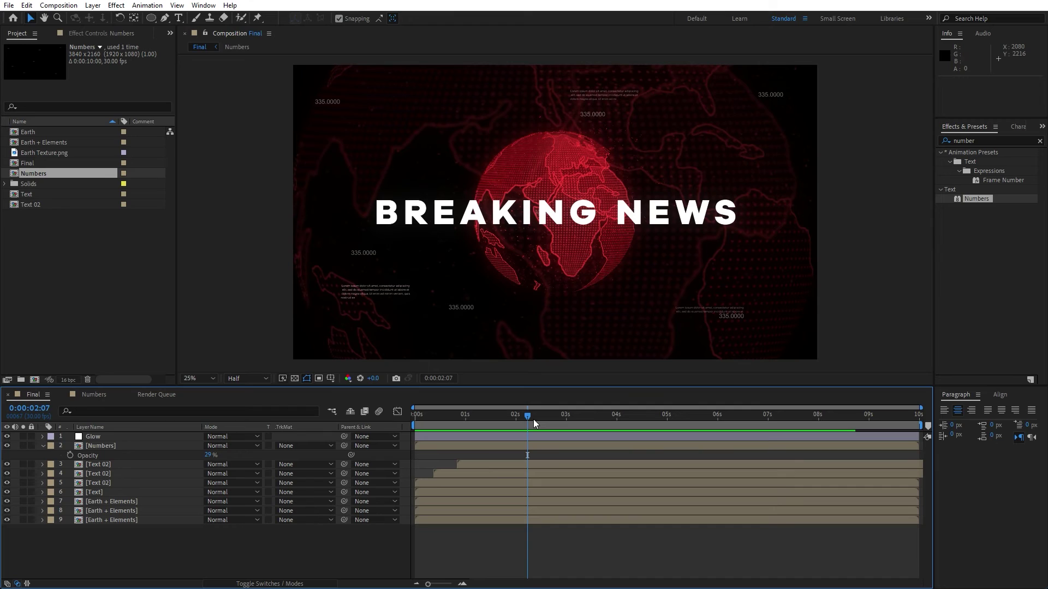
# Open the Earth + Elements composition from the Final timeline and set the opacity of both Earth layers below Hue to 15%
pyautogui.doubleClick(137, 505)
pyautogui.click(107, 456)
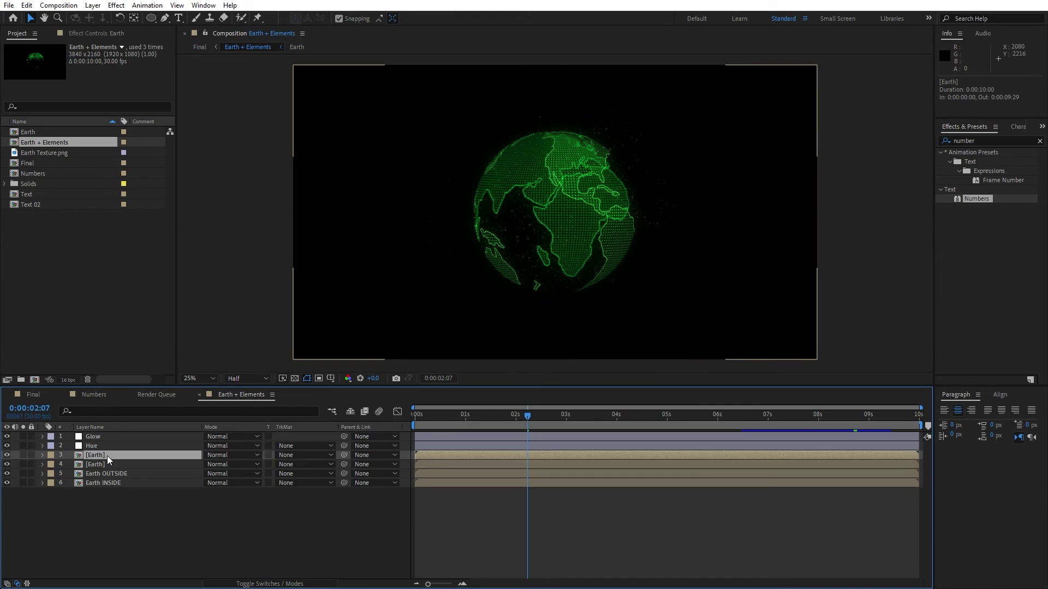
pyautogui.keyDown('shift'); pyautogui.click(108, 465); pyautogui.keyUp('shift')
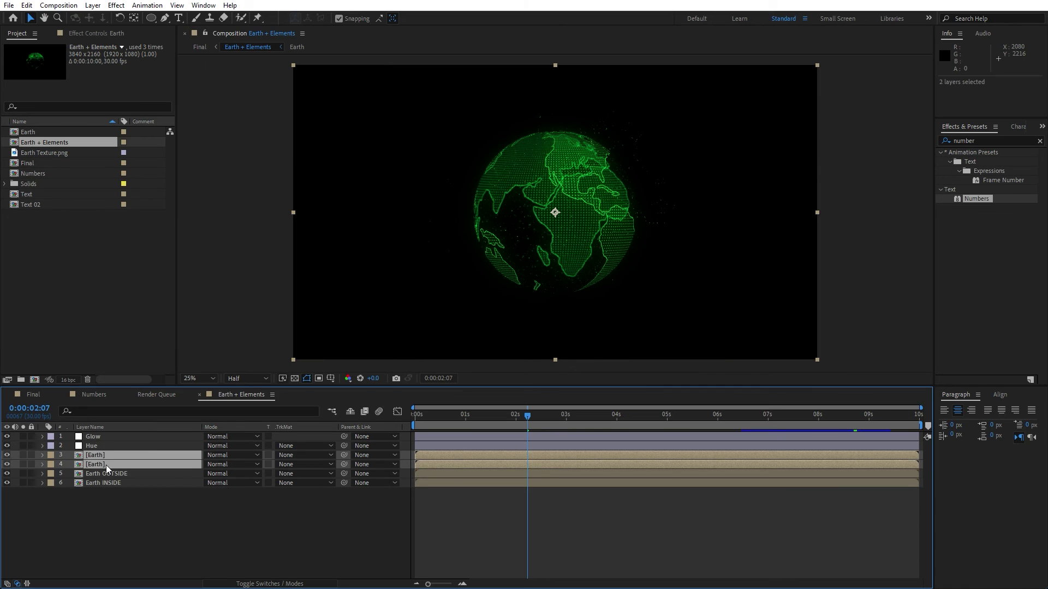
pyautogui.press('t')
pyautogui.click(209, 464)
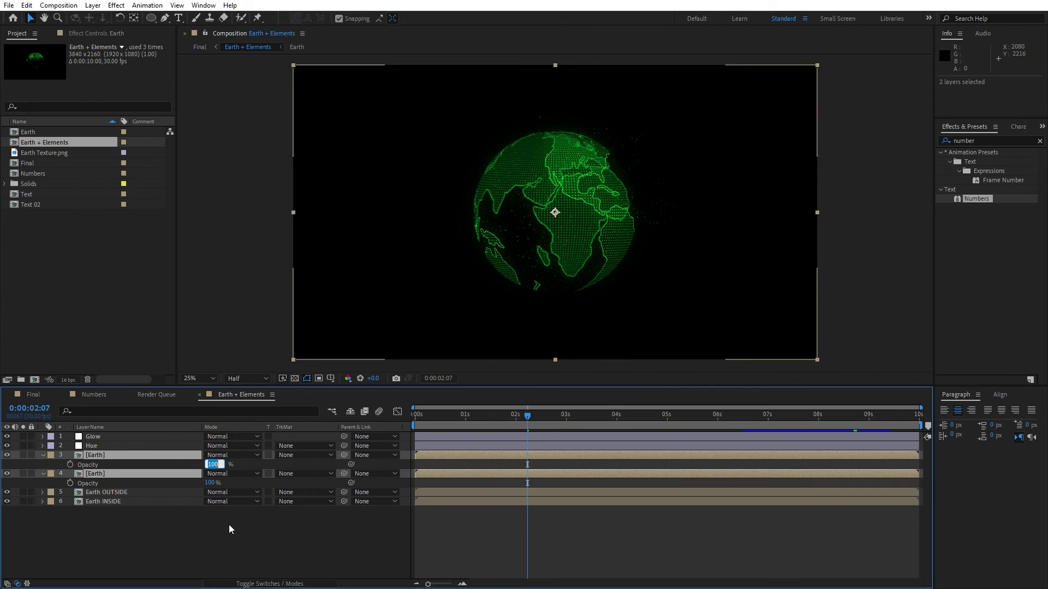
pyautogui.write('15')
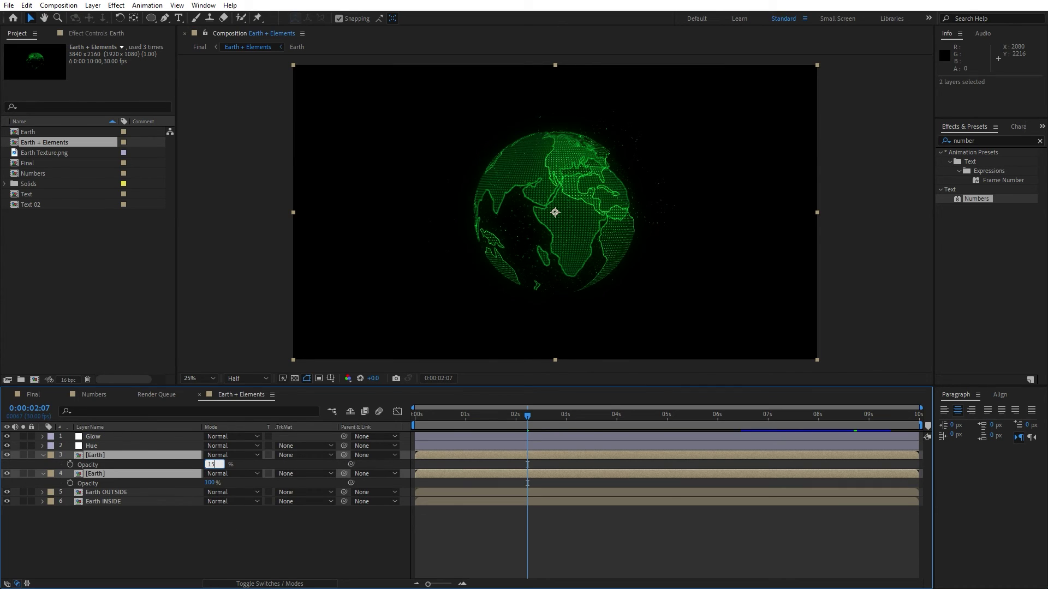
pyautogui.click(230, 532)
pyautogui.click(42, 455)
pyautogui.click(43, 464)
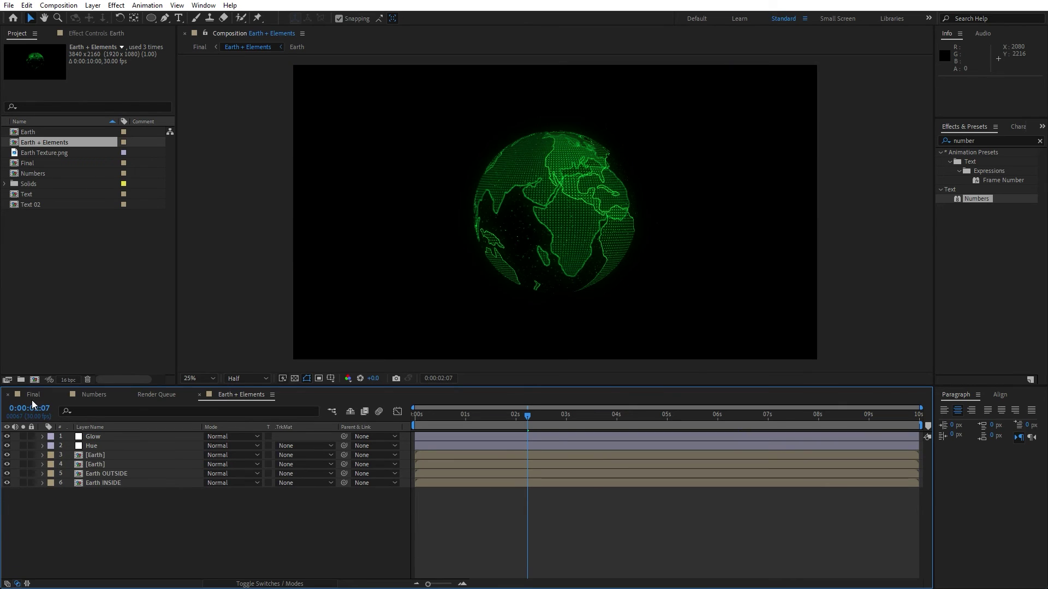
# Return to the Final composition, set the preview resolution to Full and check the frame at 0:00:03:25
pyautogui.click(33, 394)
pyautogui.click(237, 379)
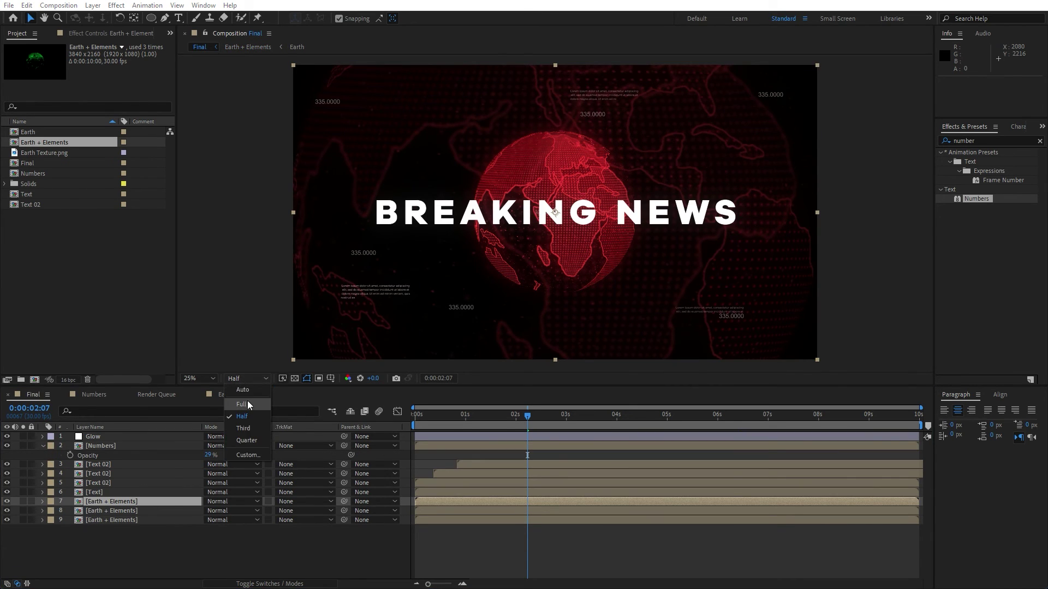
pyautogui.click(243, 404)
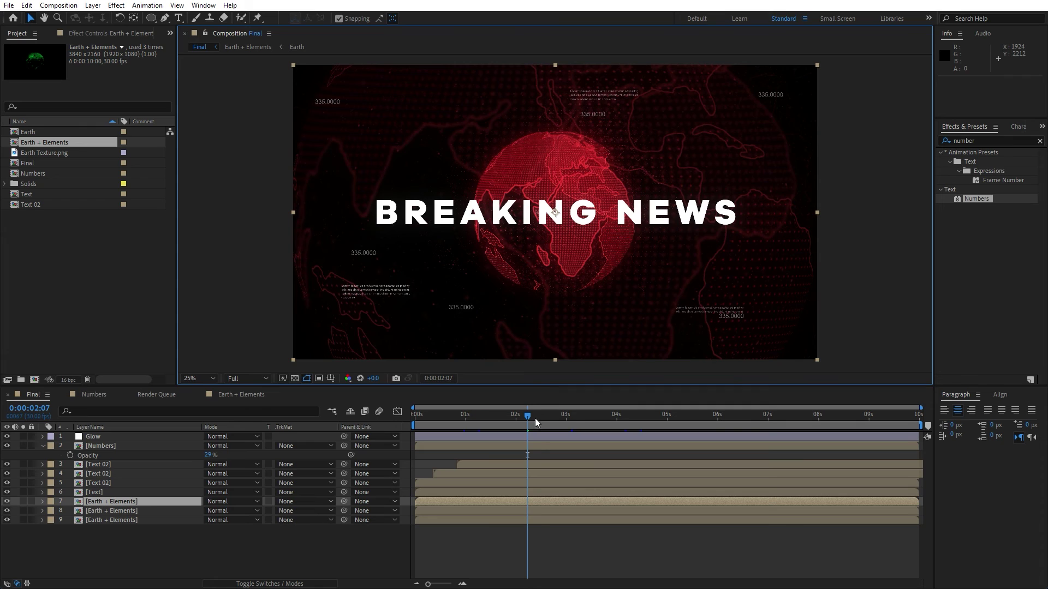
pyautogui.moveTo(535, 418); pyautogui.dragTo(578, 416)
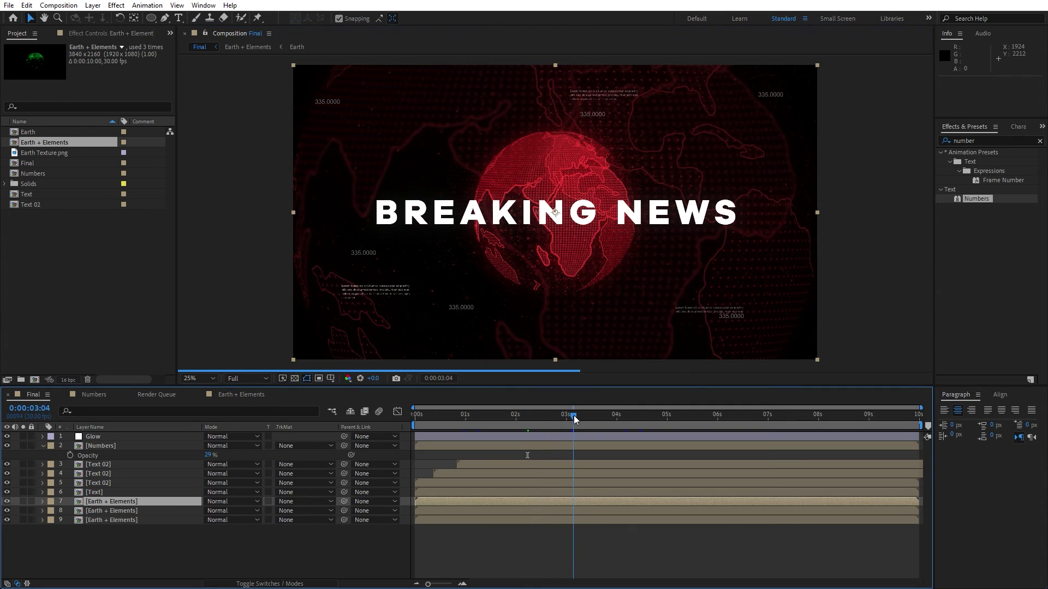
pyautogui.click(609, 418)
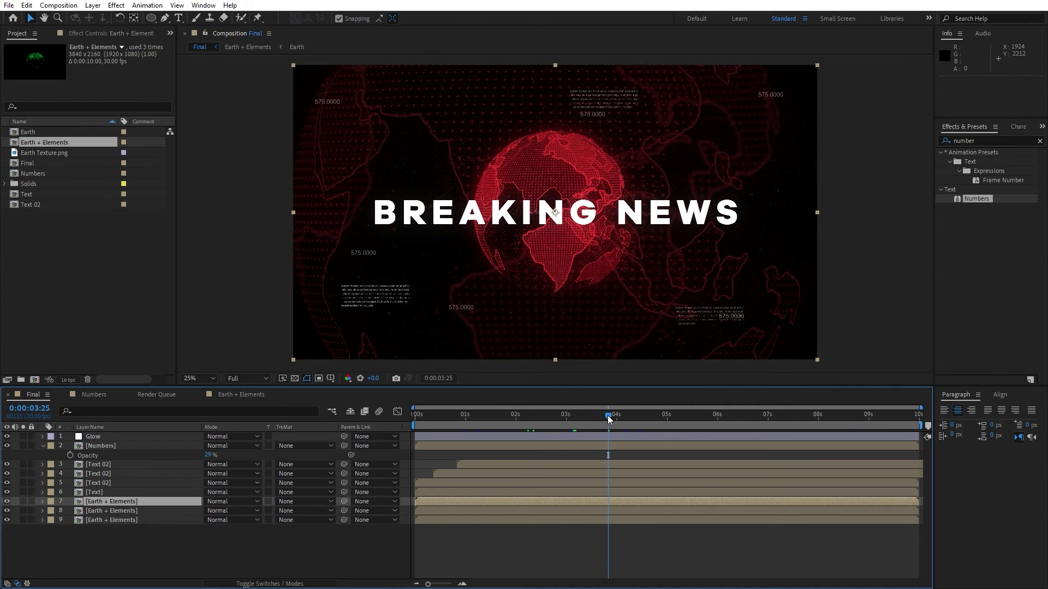
# Set the opacity of the bottommost Earth + Elements layer in the Final composition to 15%
pyautogui.click(109, 534)
pyautogui.click(110, 523)
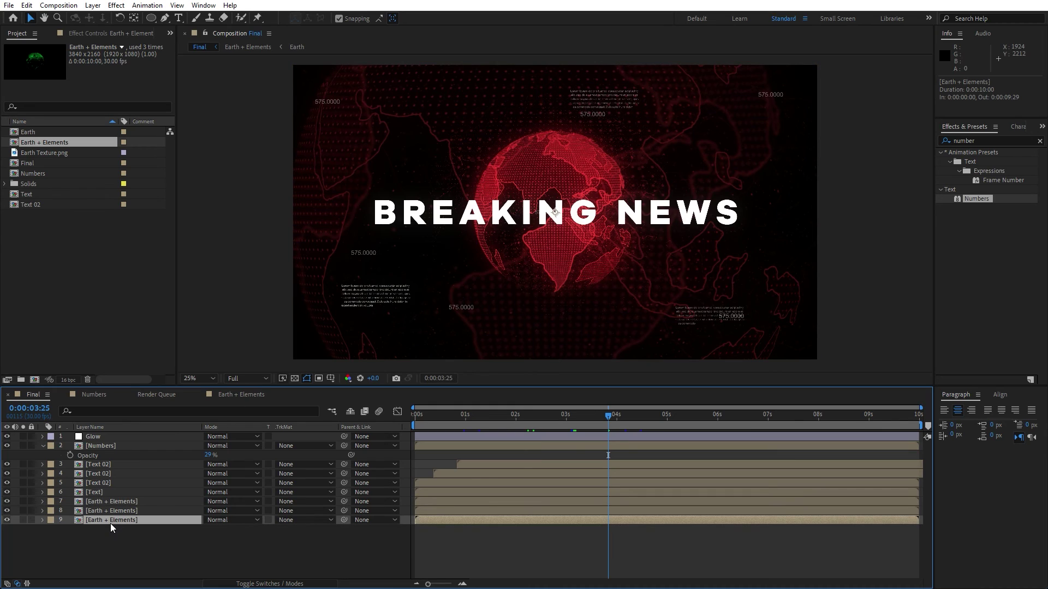
pyautogui.press('t')
pyautogui.click(211, 529)
pyautogui.write('15')
pyautogui.click(327, 570)
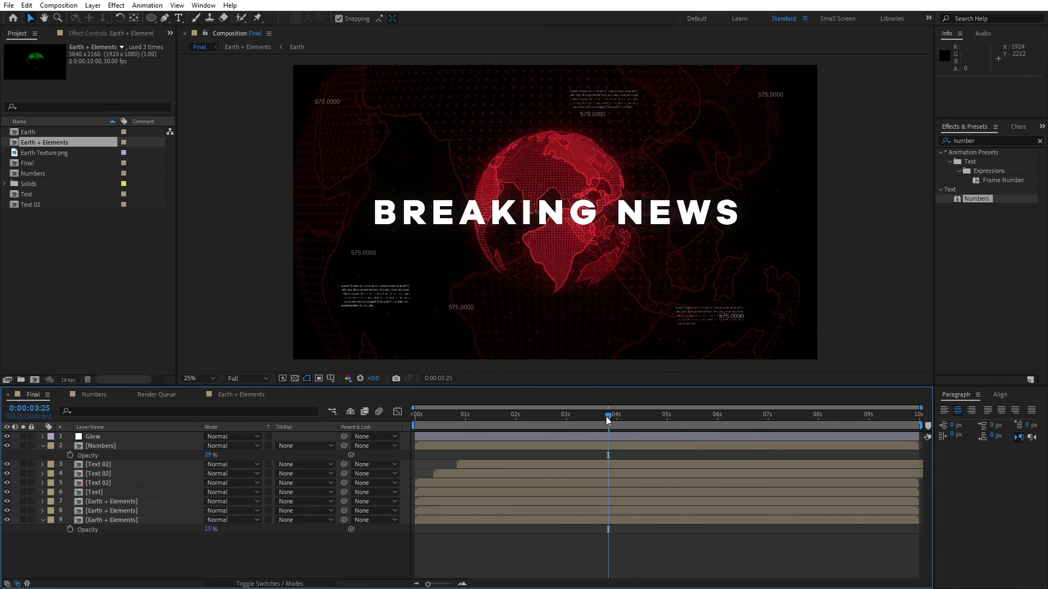
# Preview the Final composition's animation and scrub through the first seconds to check the dimmed backdrop behind the title
pyautogui.click(494, 418)
pyautogui.moveTo(495, 417); pyautogui.dragTo(634, 421)
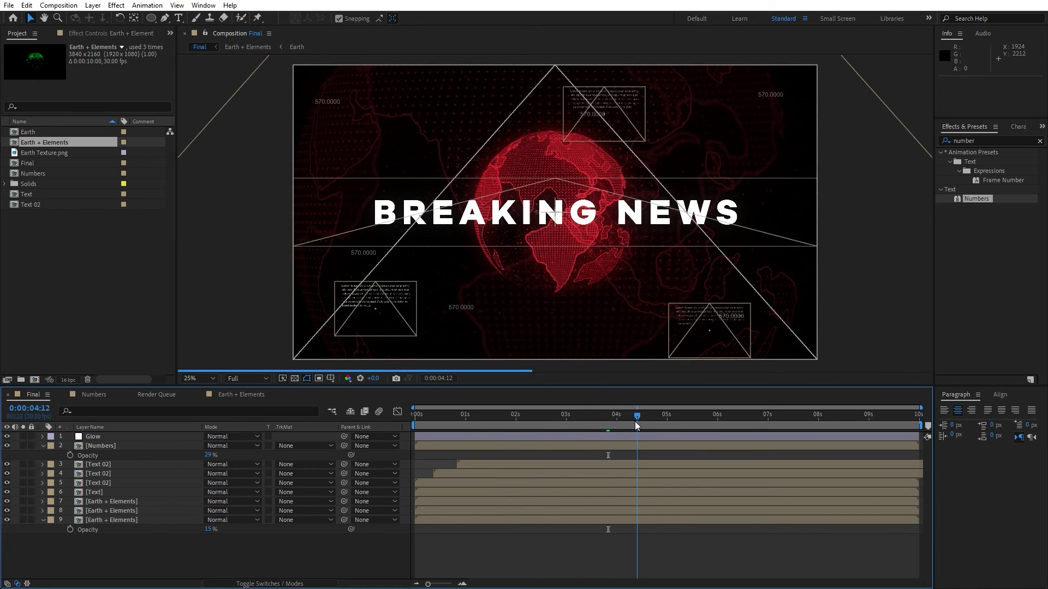
pyautogui.click(254, 379)
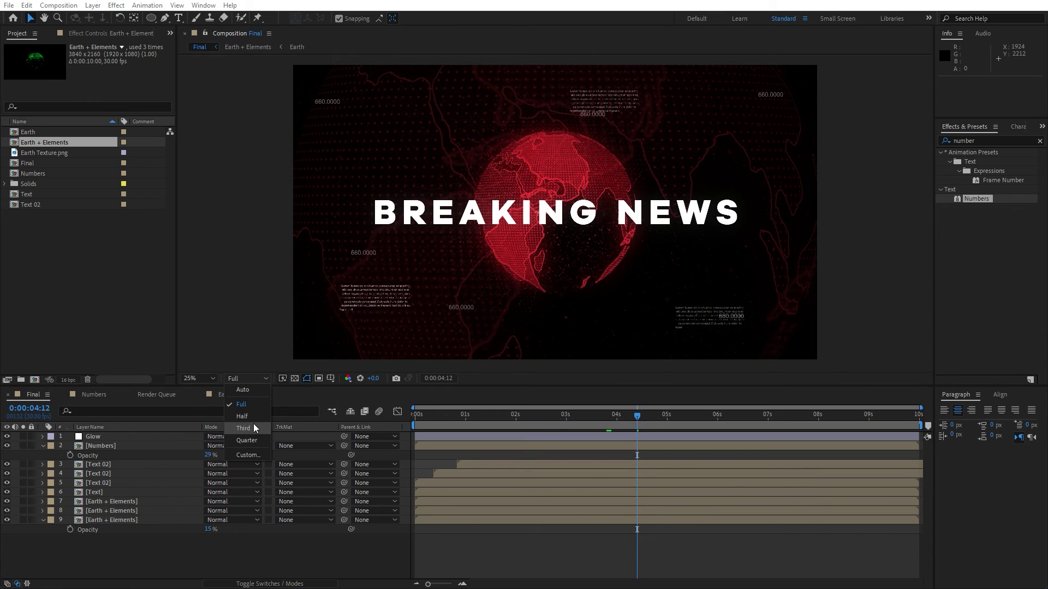
pyautogui.click(398, 398)
pyautogui.press('space')
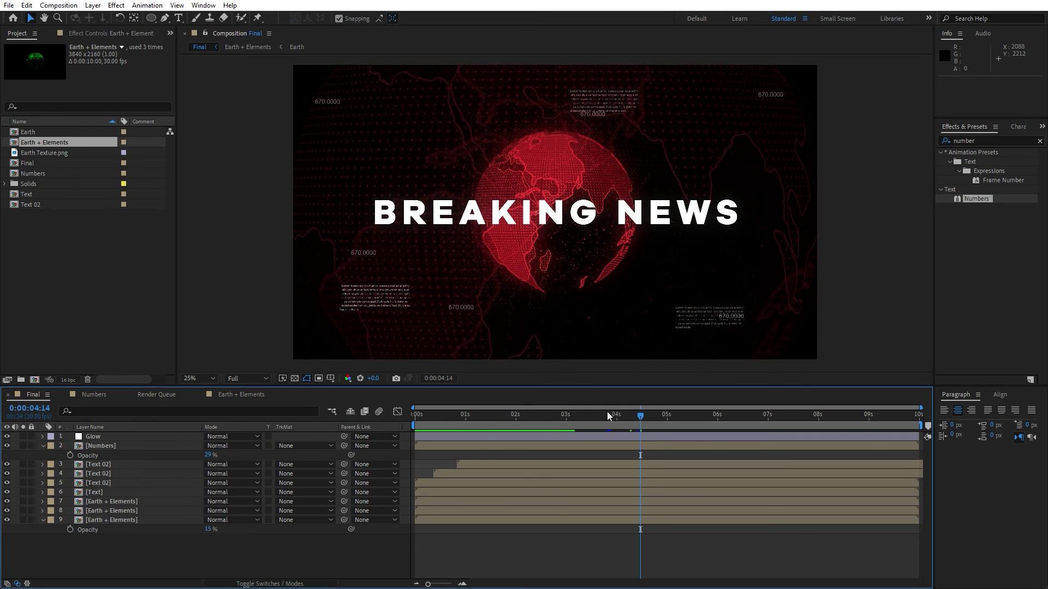
pyautogui.moveTo(640, 416); pyautogui.dragTo(503, 416)
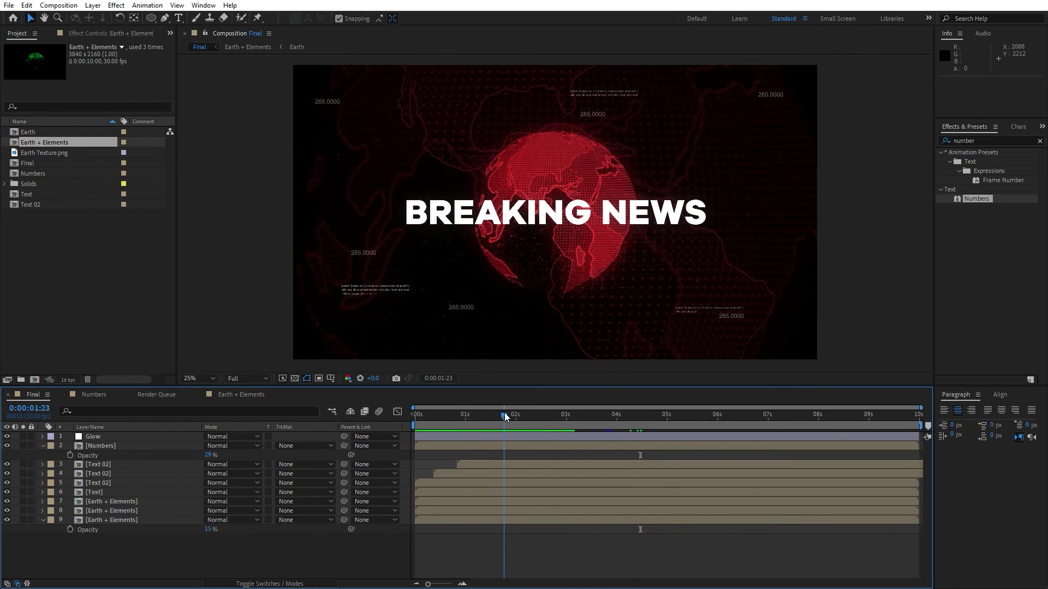